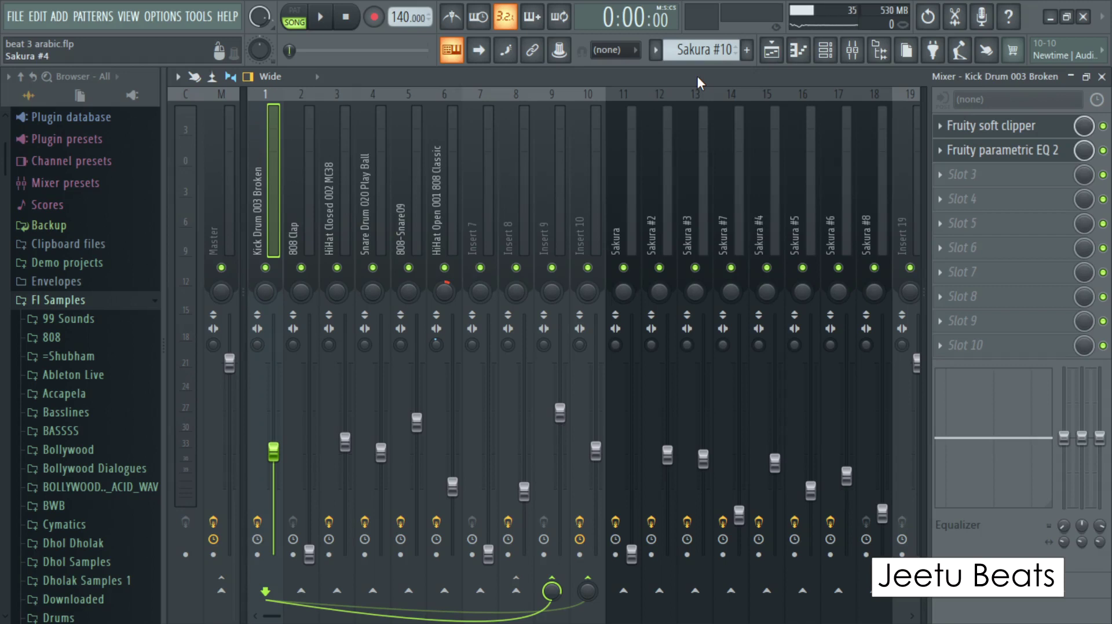
Review the effects loaded on several drum tracks in the mixer, from 808 Clap to HiHat Open 001 808 Classic
left_click(303, 147)
left_click(341, 147)
left_click(373, 151)
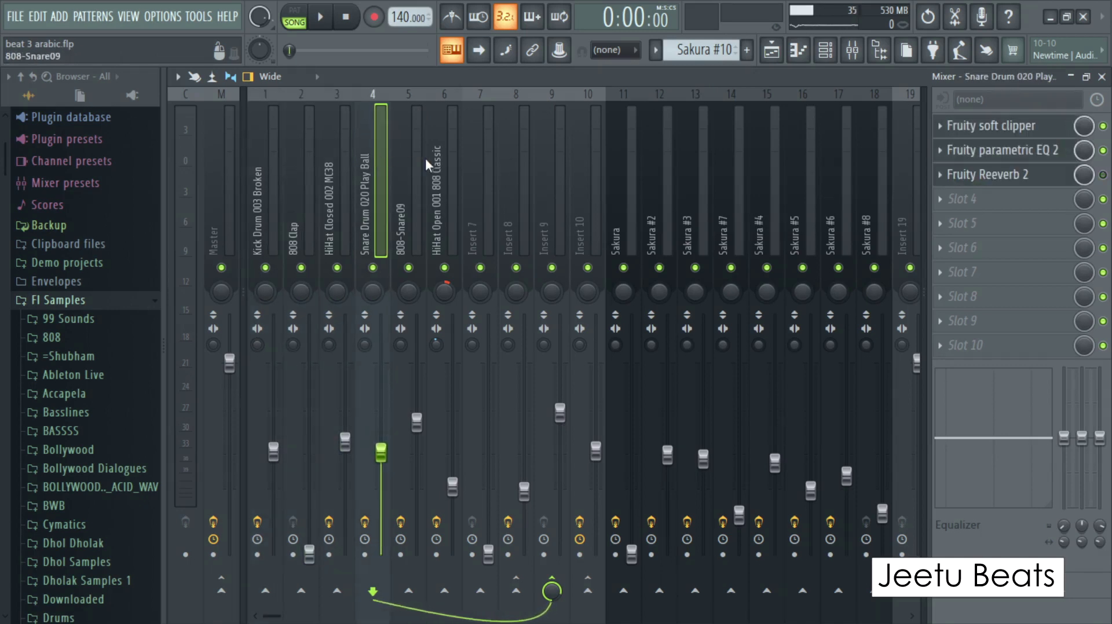
left_click(458, 155)
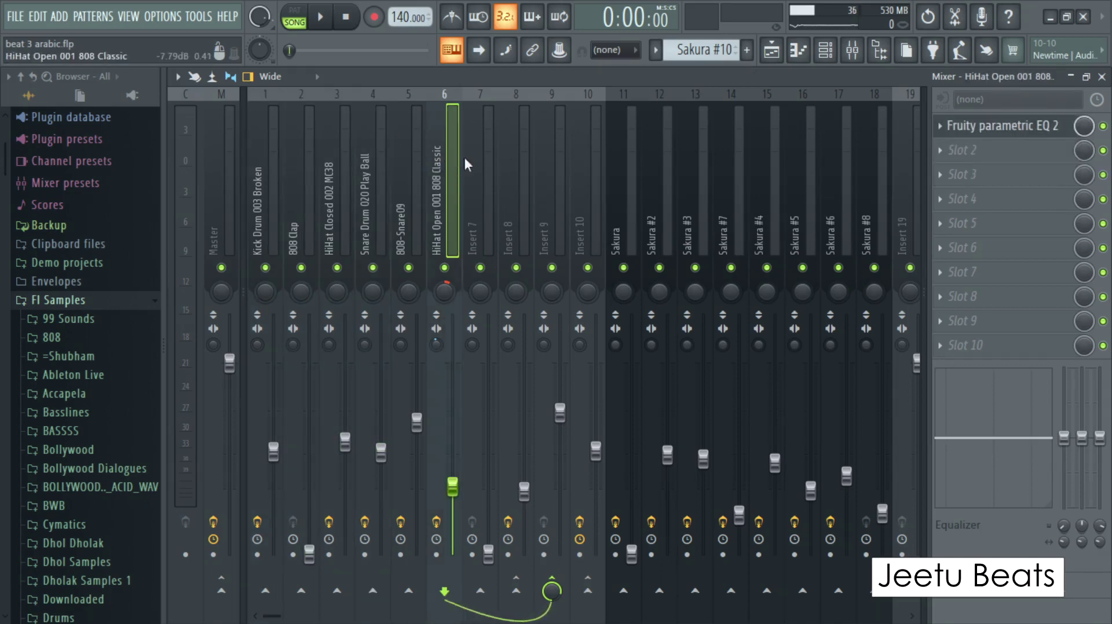
Play the arrangement in the playlist from bar 1 through bar 32 and stop playback
left_click(771, 51)
left_click_drag(812, 98, 698, 109)
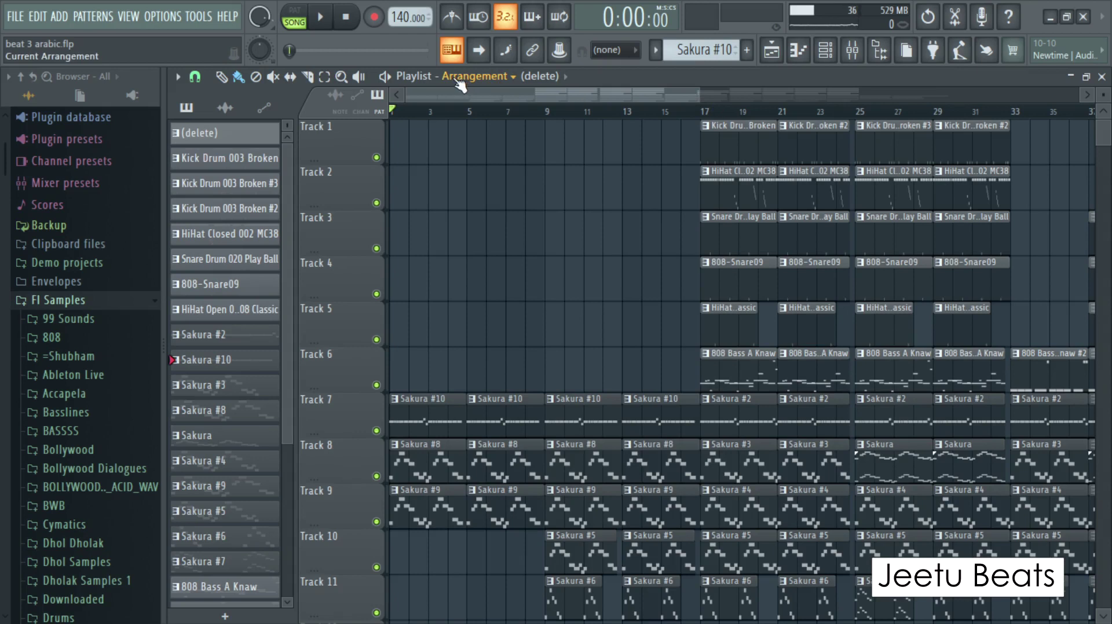
left_click(321, 17)
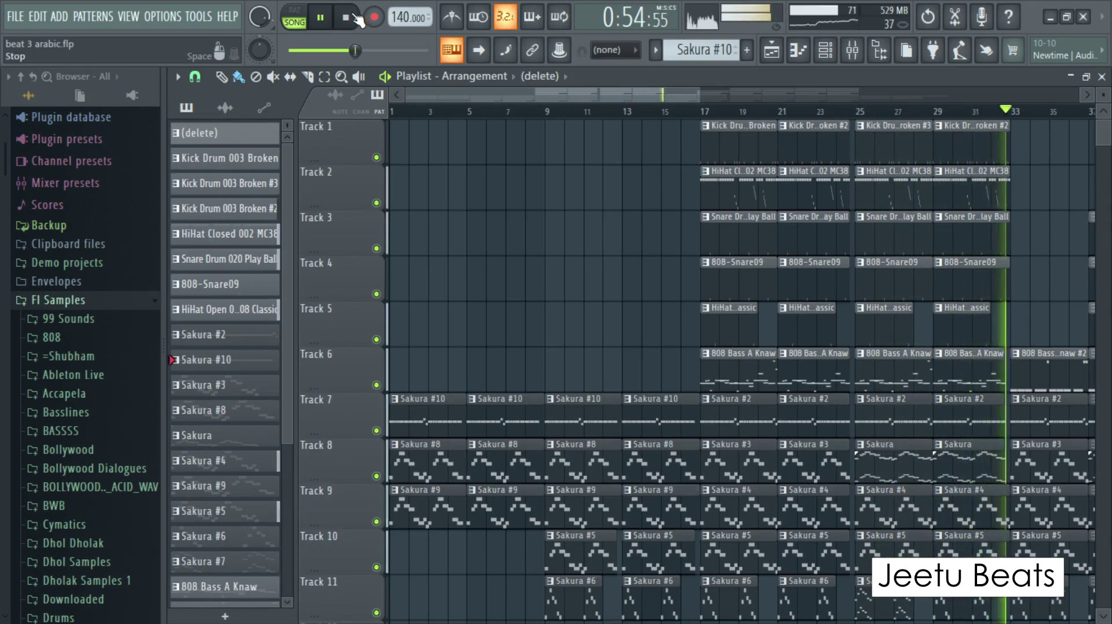
left_click(356, 17)
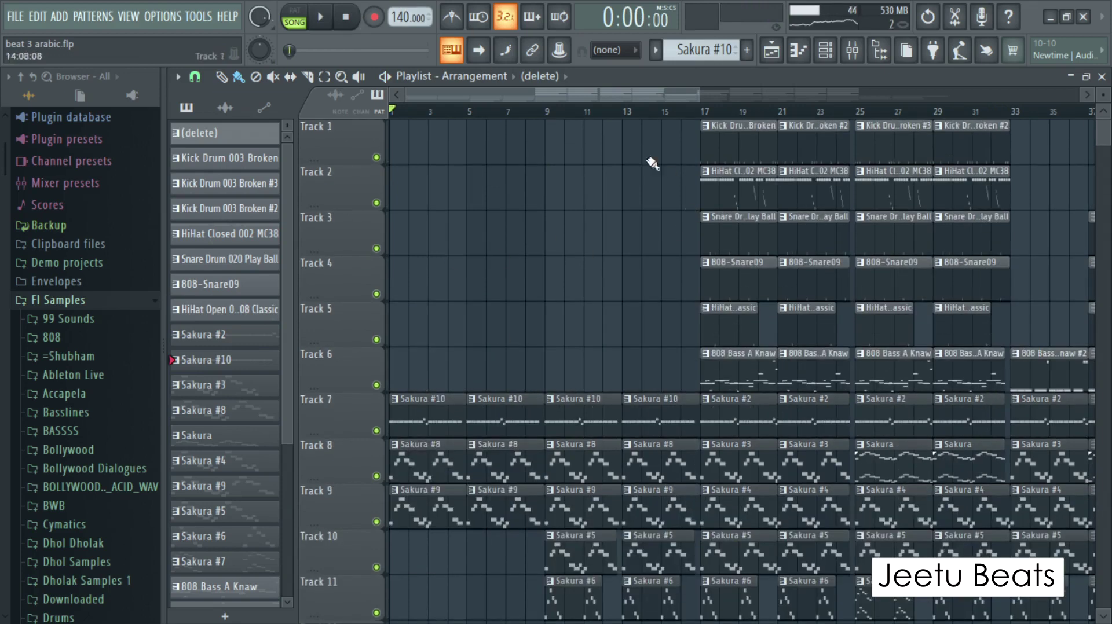
left_click_drag(655, 94, 610, 98)
left_click(656, 51)
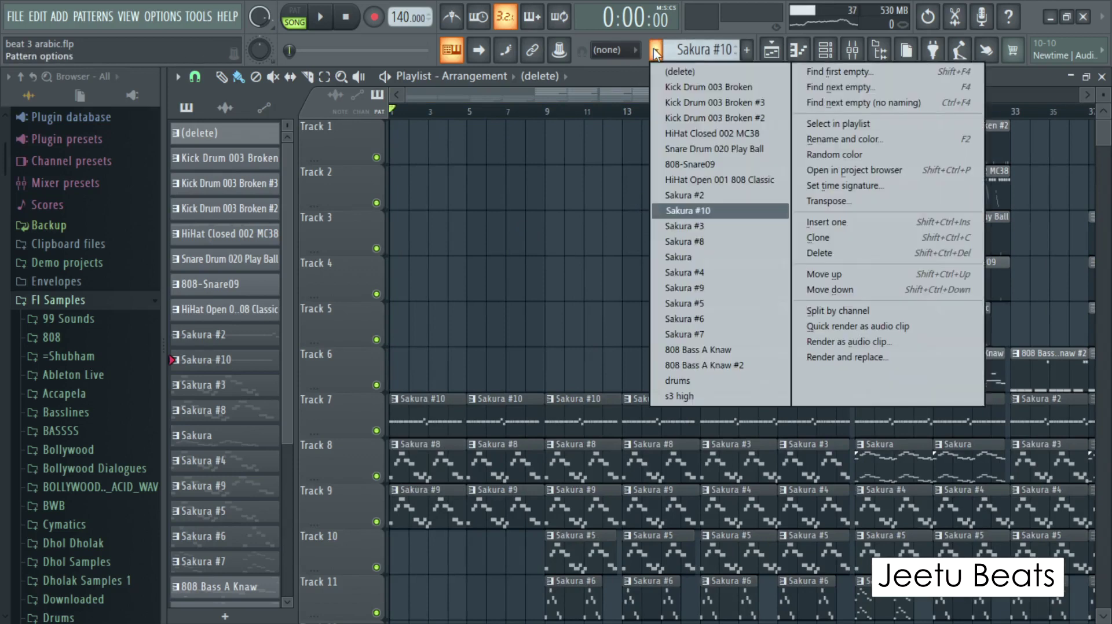
left_click(833, 52)
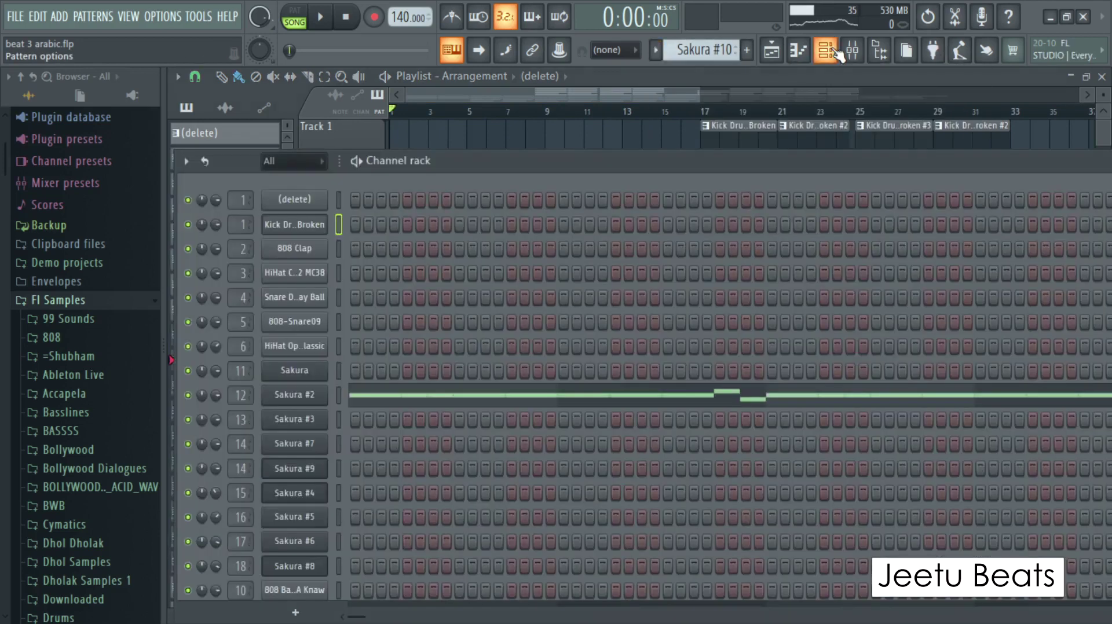
left_click(650, 89)
scroll(618, 245, "down", 3)
scroll(809, 208, "up", 3)
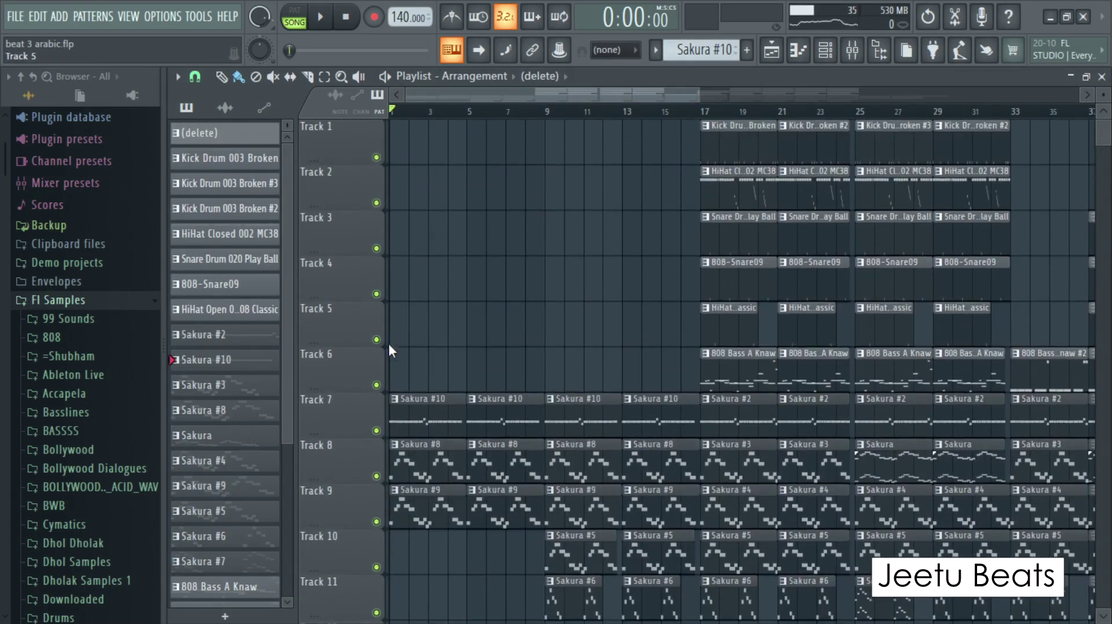
Mute Tracks 6, 7, 8 and 9 in the playlist
left_click(376, 431)
left_click(376, 476)
left_click(376, 522)
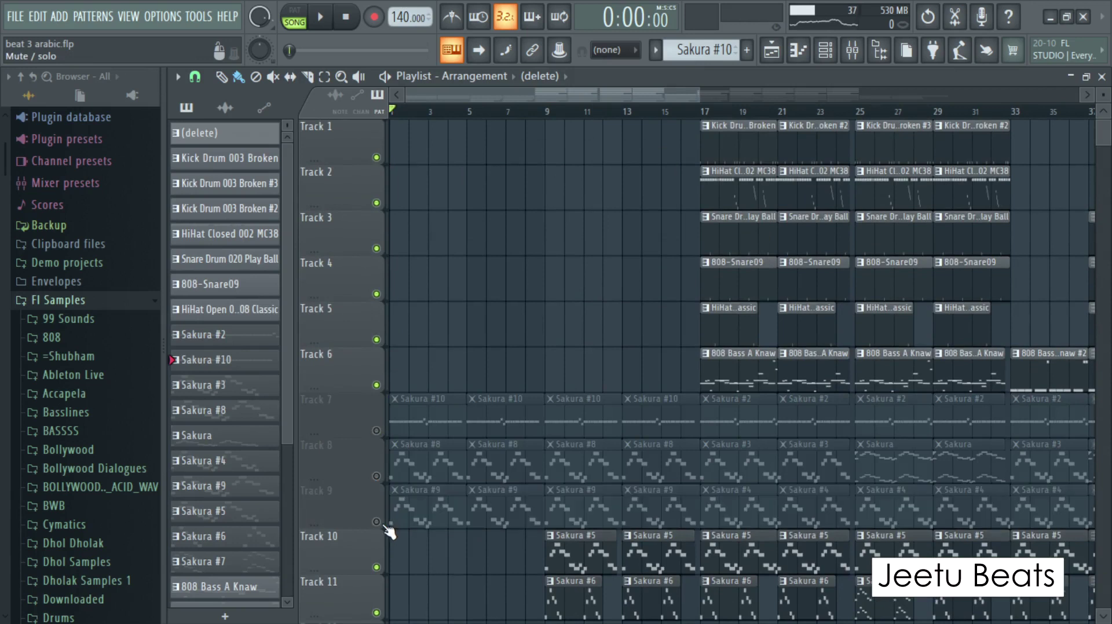
left_click(376, 385)
Adjust the playlist's snap setting, select bars 17 to 20 in the timeline and start playing that range
left_click_drag(701, 110, 777, 112)
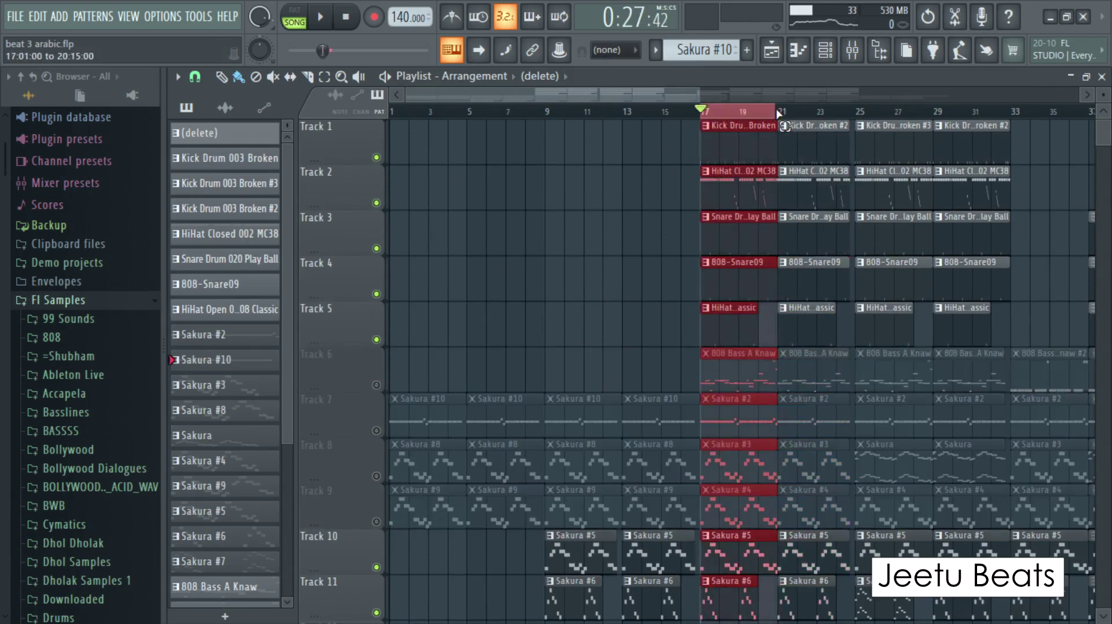
left_click(195, 76)
left_click(208, 324)
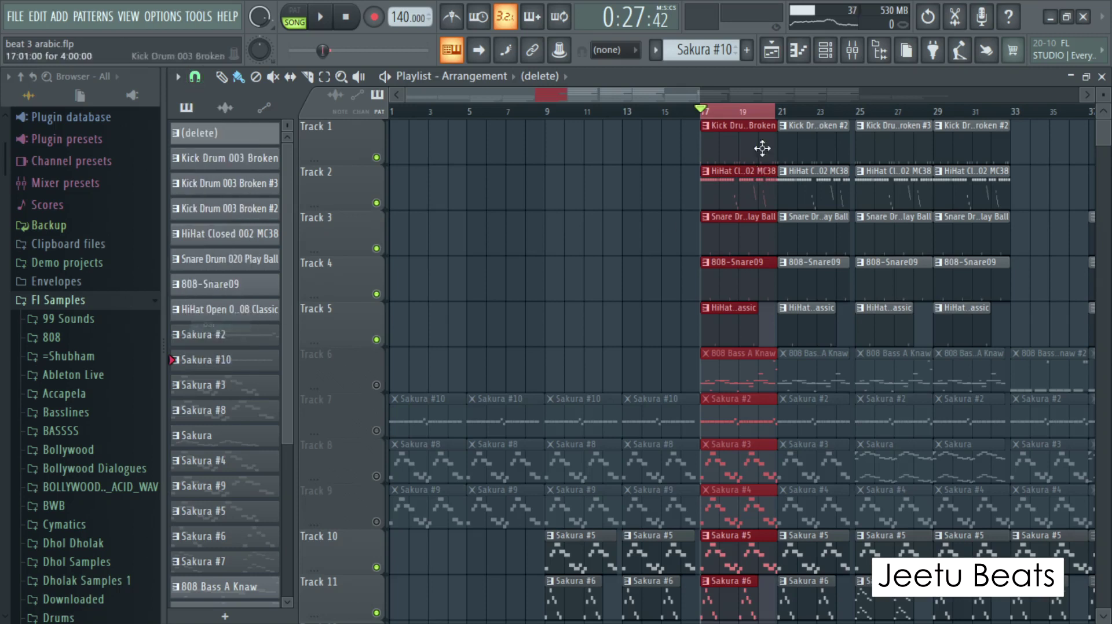
left_click_drag(701, 110, 782, 113)
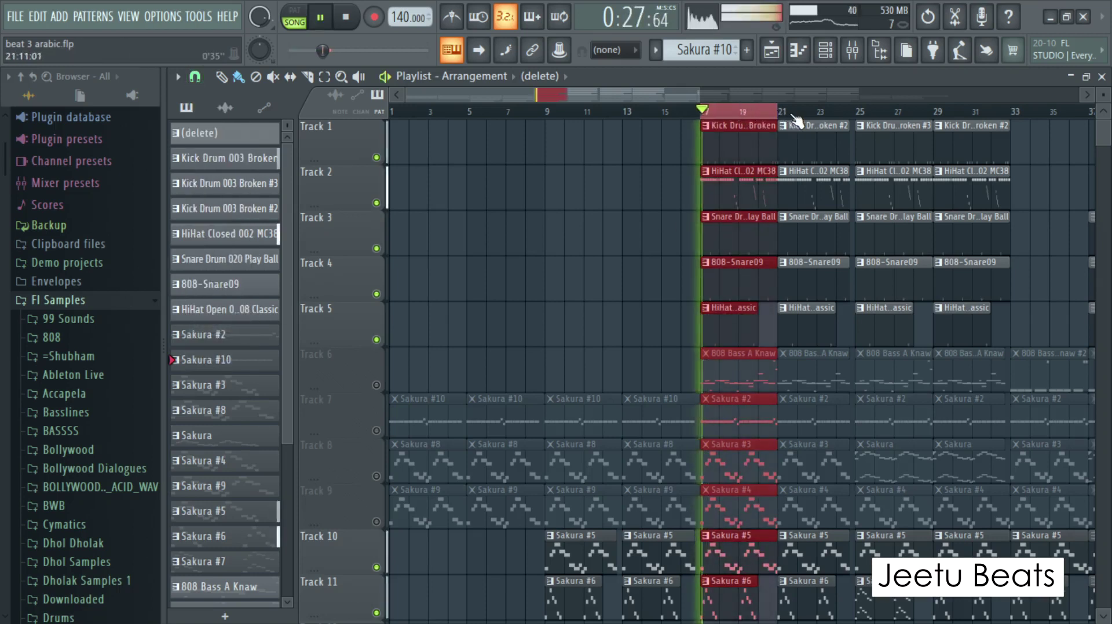
Mute Tracks 10 and 11 and play the selected bars with only the drum tracks audible
scroll(410, 416, "down", 4)
left_click(376, 385)
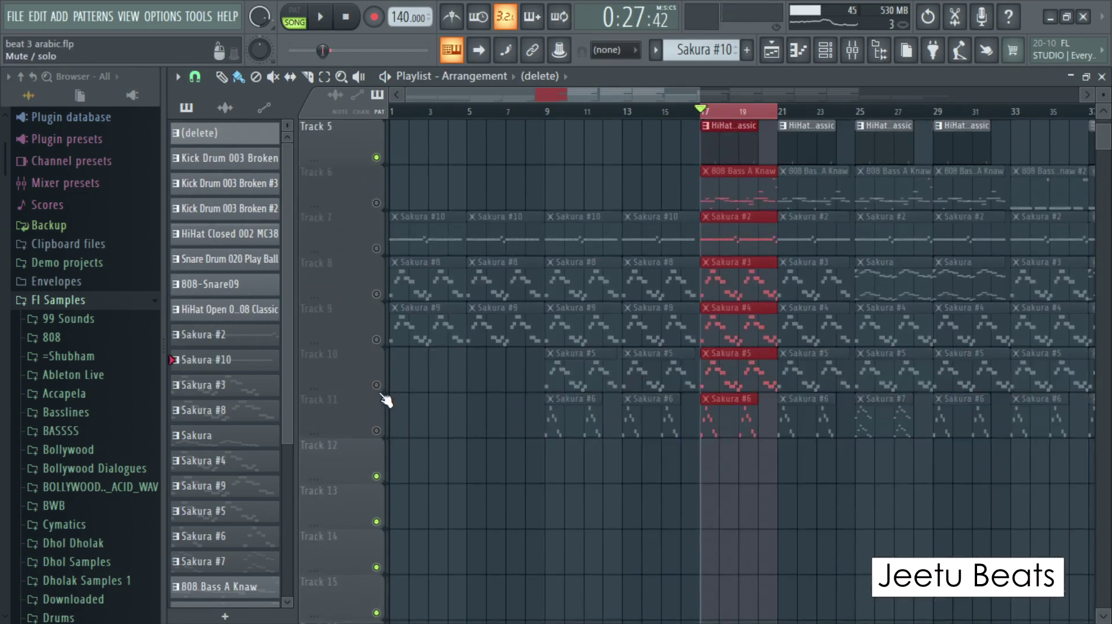
key("space")
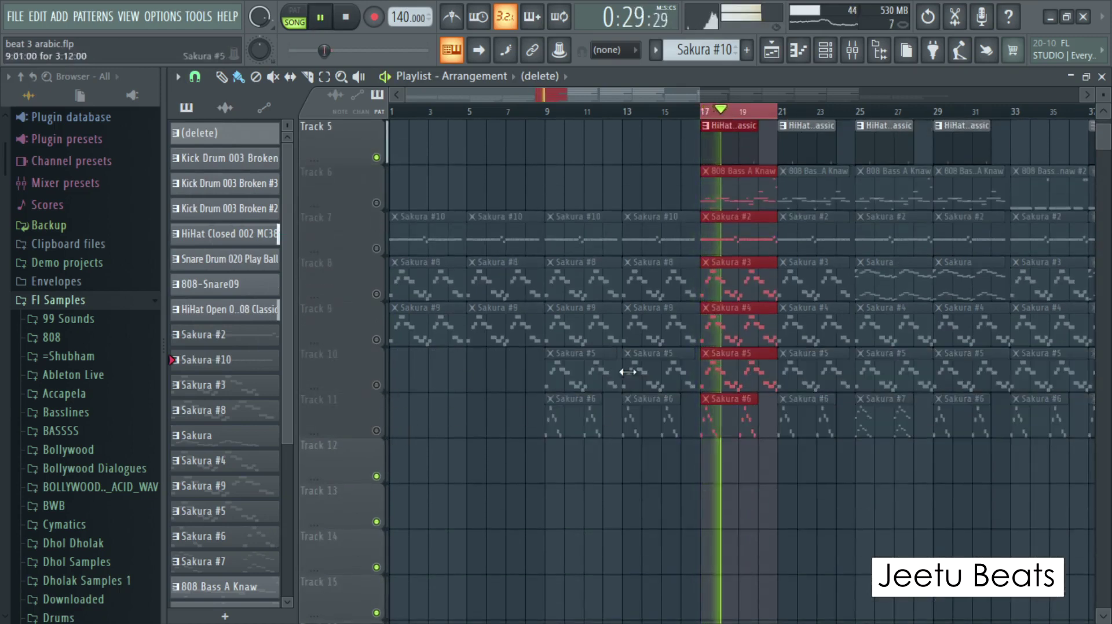
scroll(837, 305, "up", 4)
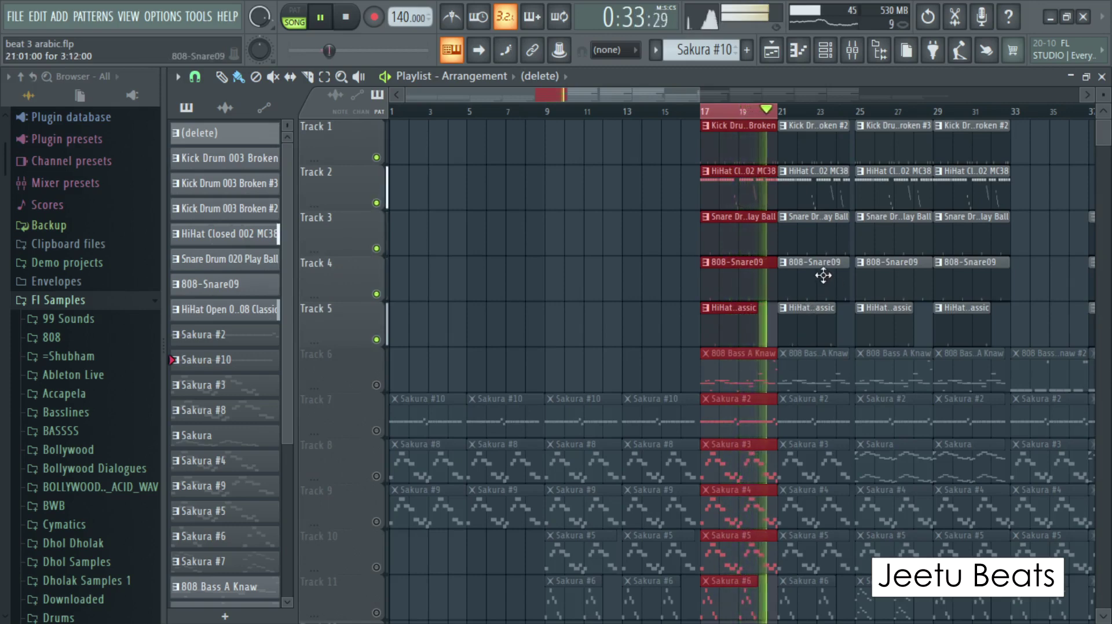
key("space")
Show the Kick Drum 003 Broken pattern in the channel rack and play it on its own in pattern mode
left_click(826, 52)
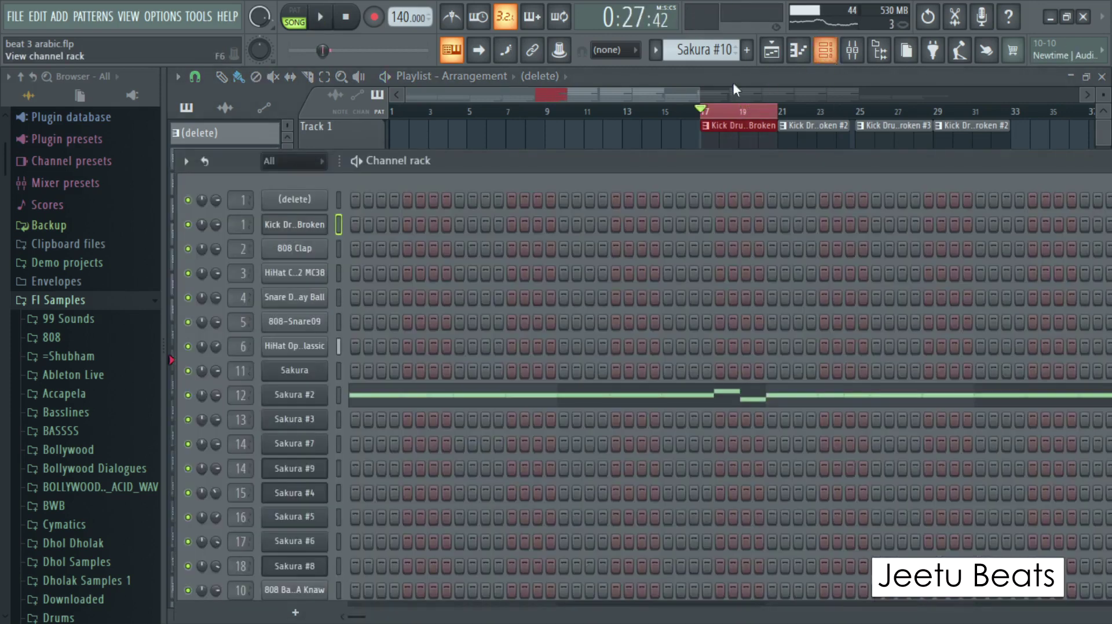
left_click(660, 49)
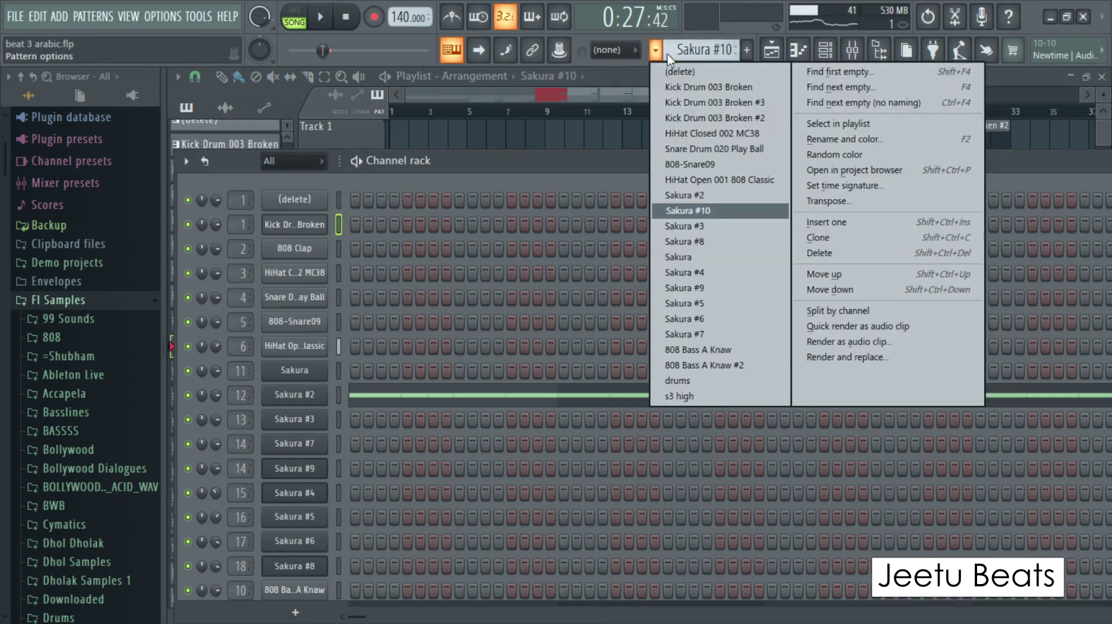
left_click(695, 89)
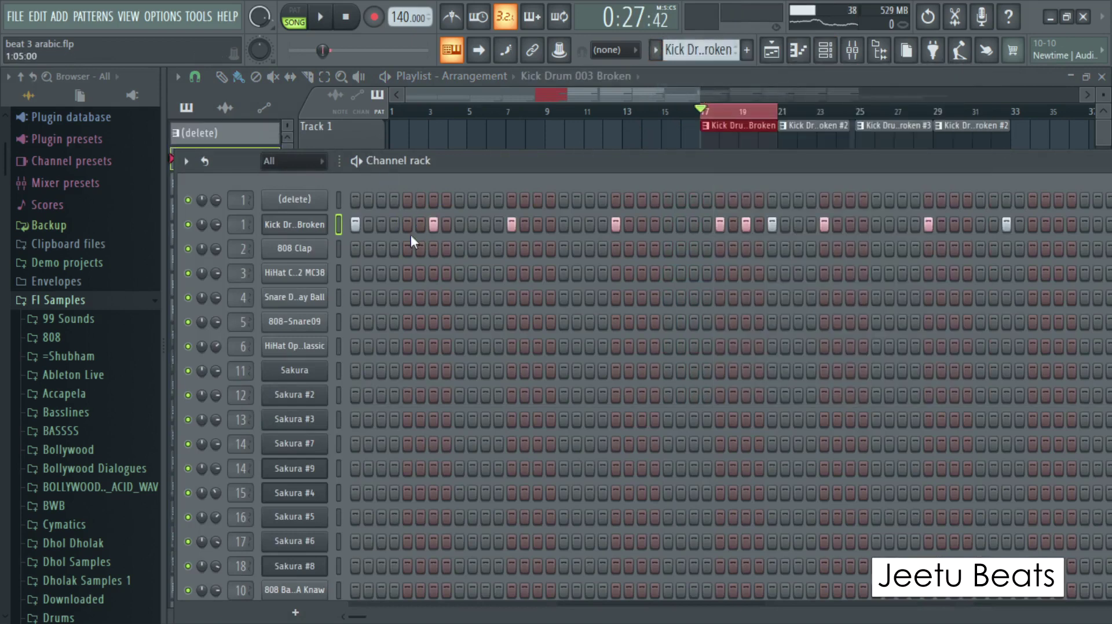
left_click(294, 12)
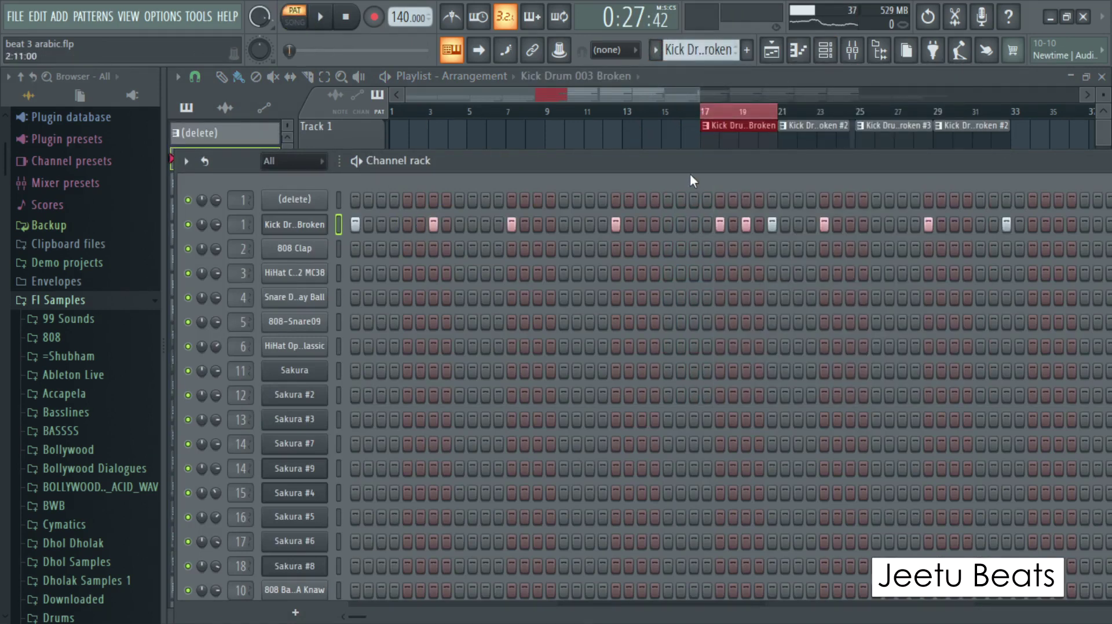
key("space")
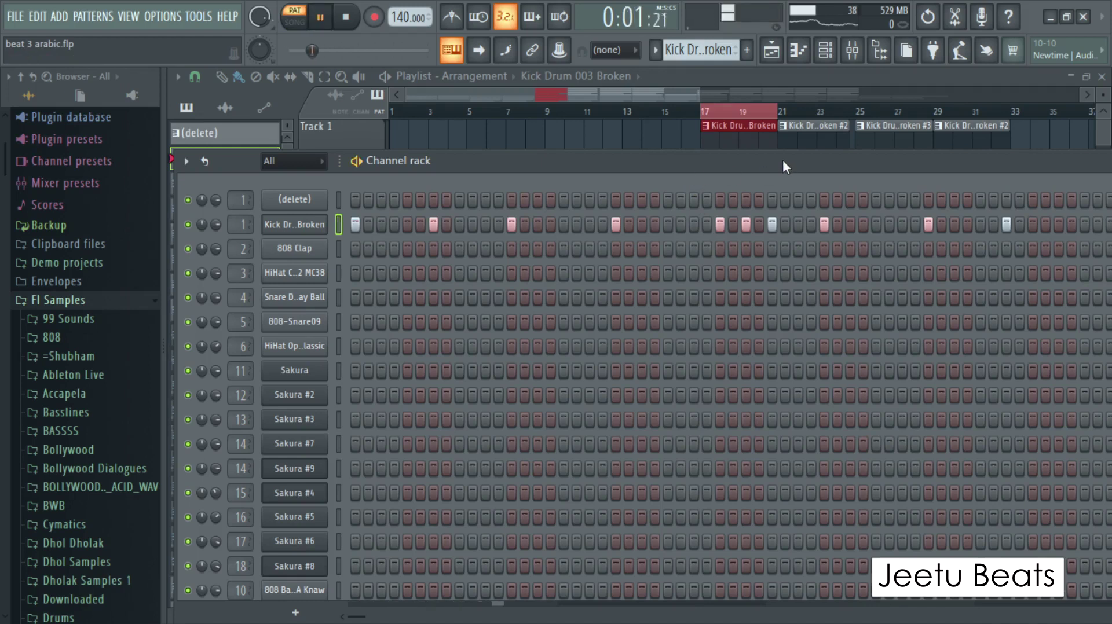
left_click_drag(783, 160, 760, 159)
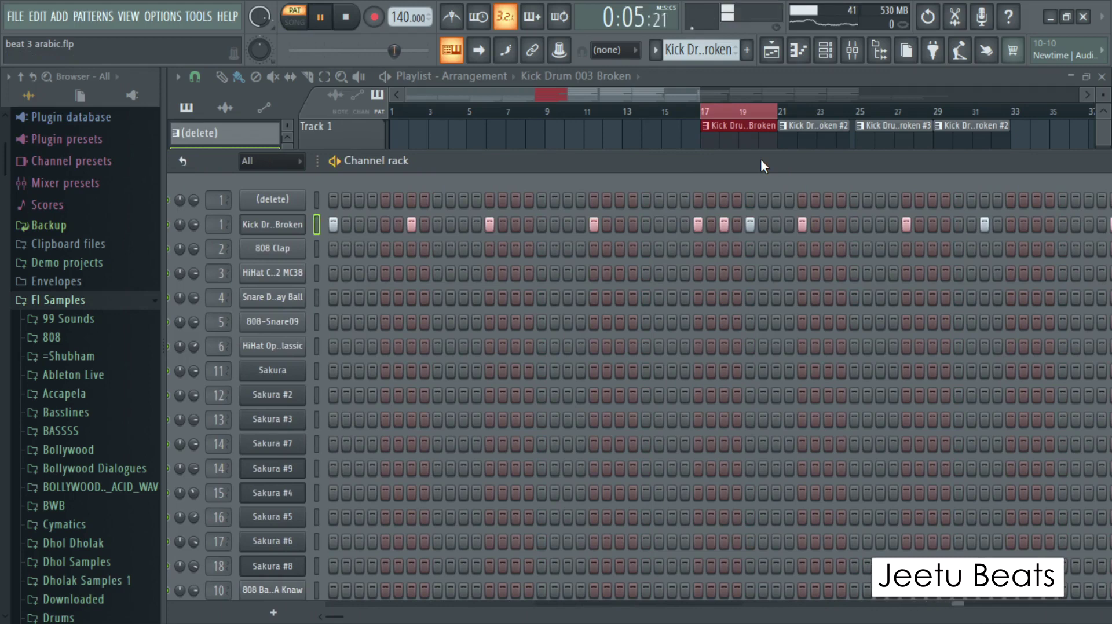
key("space")
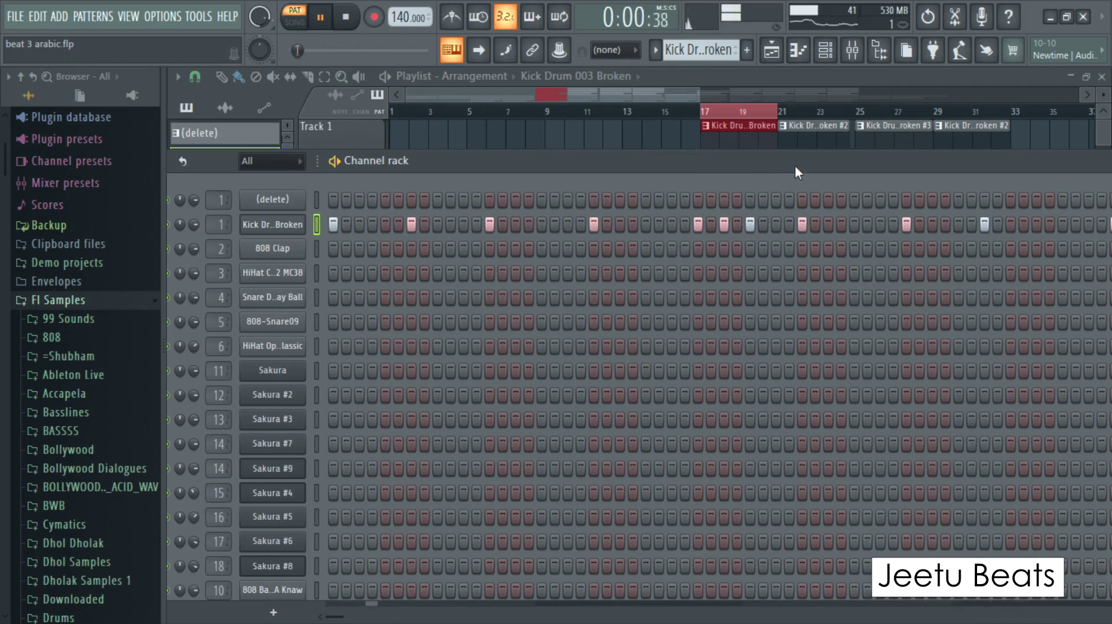
View the Kick Drum 003 Broken #3 and Kick Drum 003 Broken #2 patterns in the channel rack
left_click(655, 50)
left_click(686, 101)
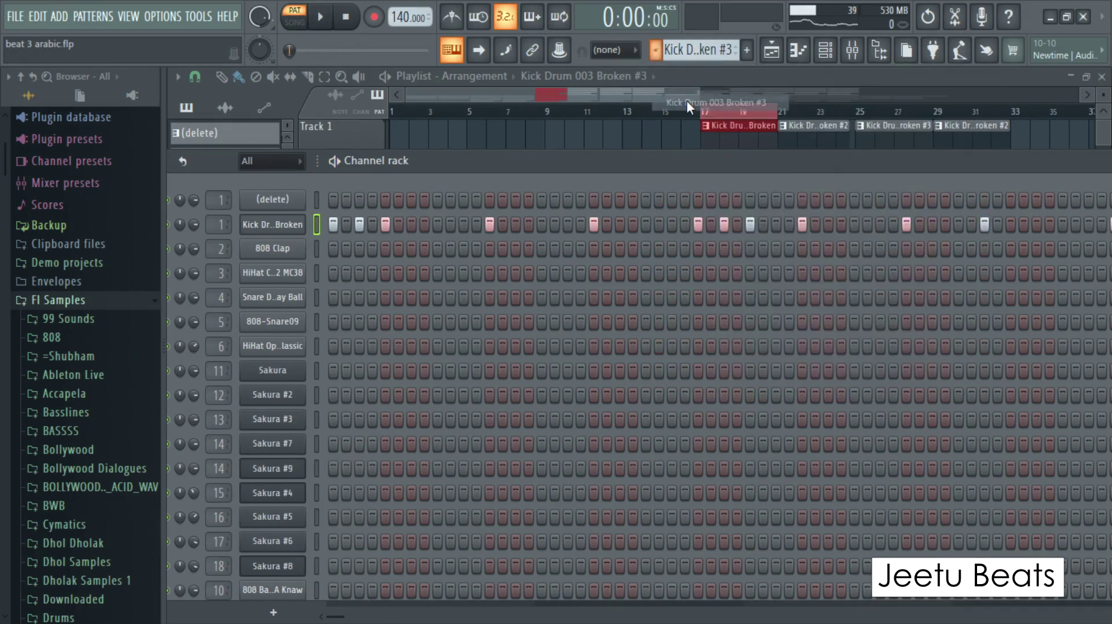
left_click(683, 50)
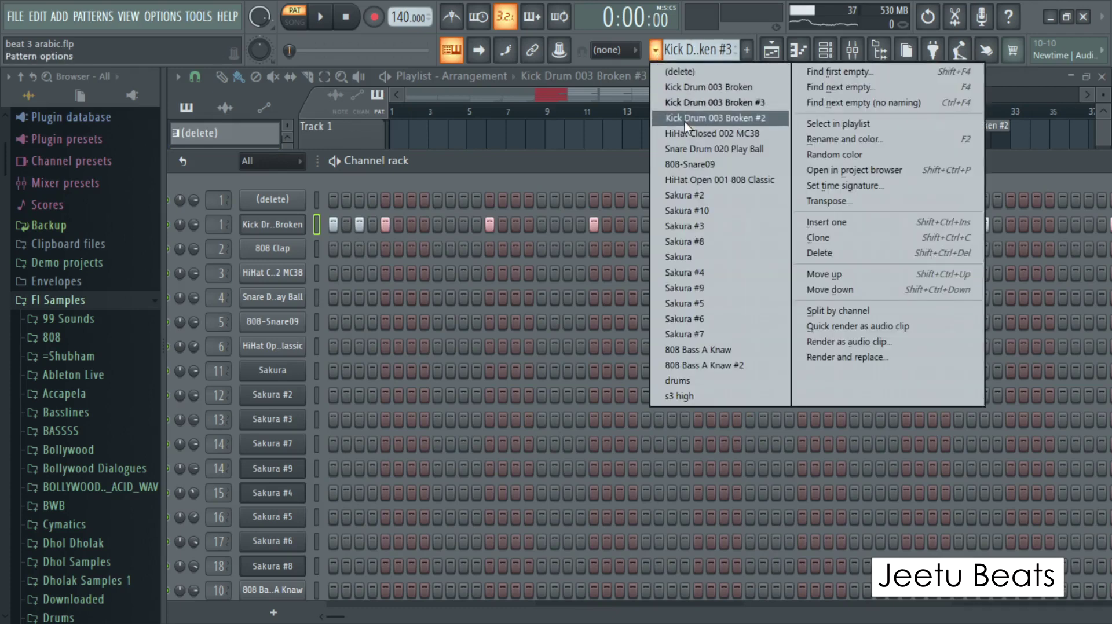
left_click(684, 120)
Switch to the HiHat Closed 002 MC38 pattern and play it on its own
left_click(655, 49)
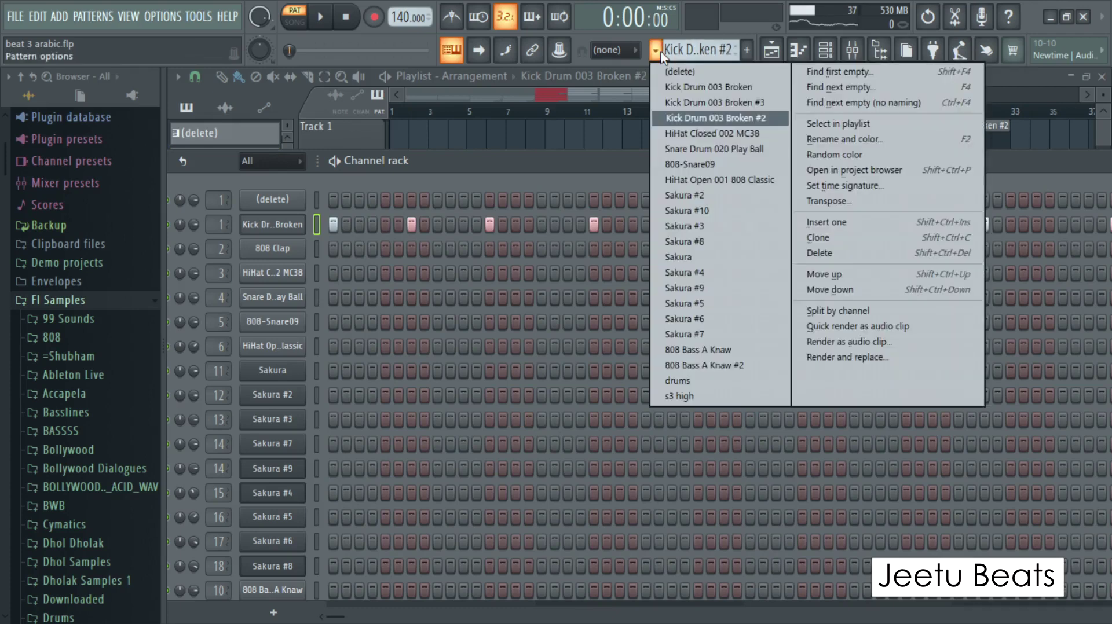
left_click(693, 134)
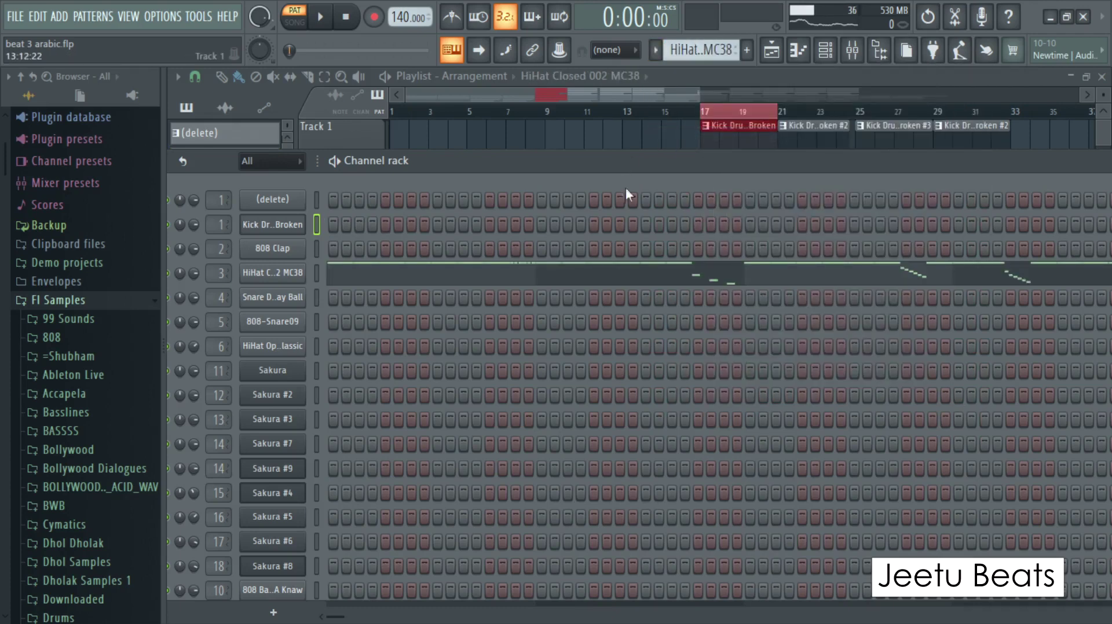
key("space")
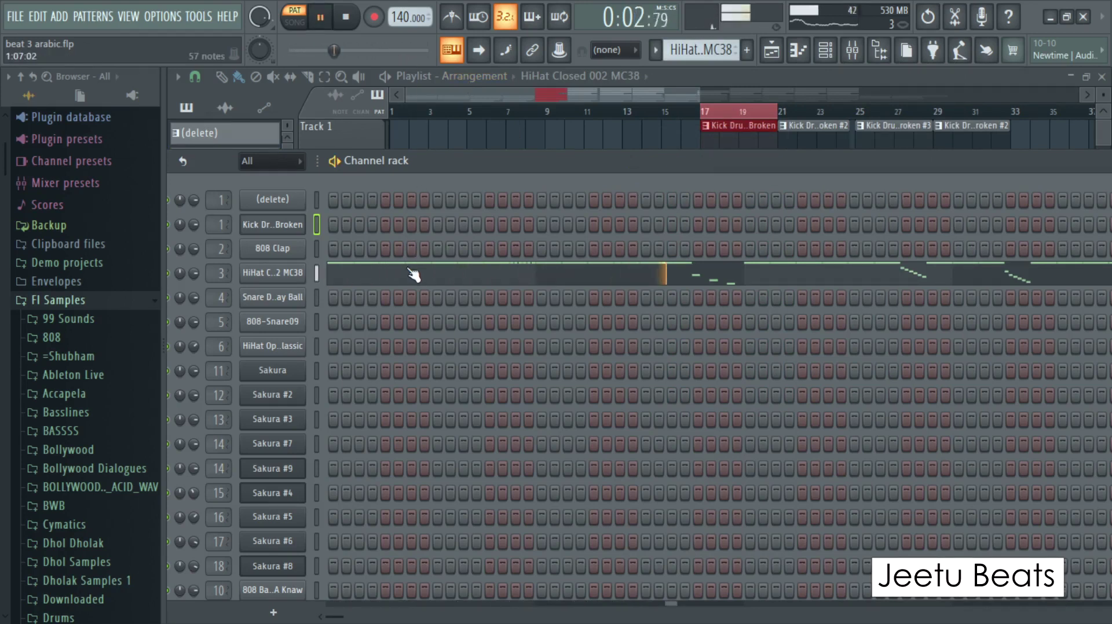
key("space")
Open the HiHat Closed 002 MC38 channel in the piano roll and examine its notes around bar 2
left_click(454, 279)
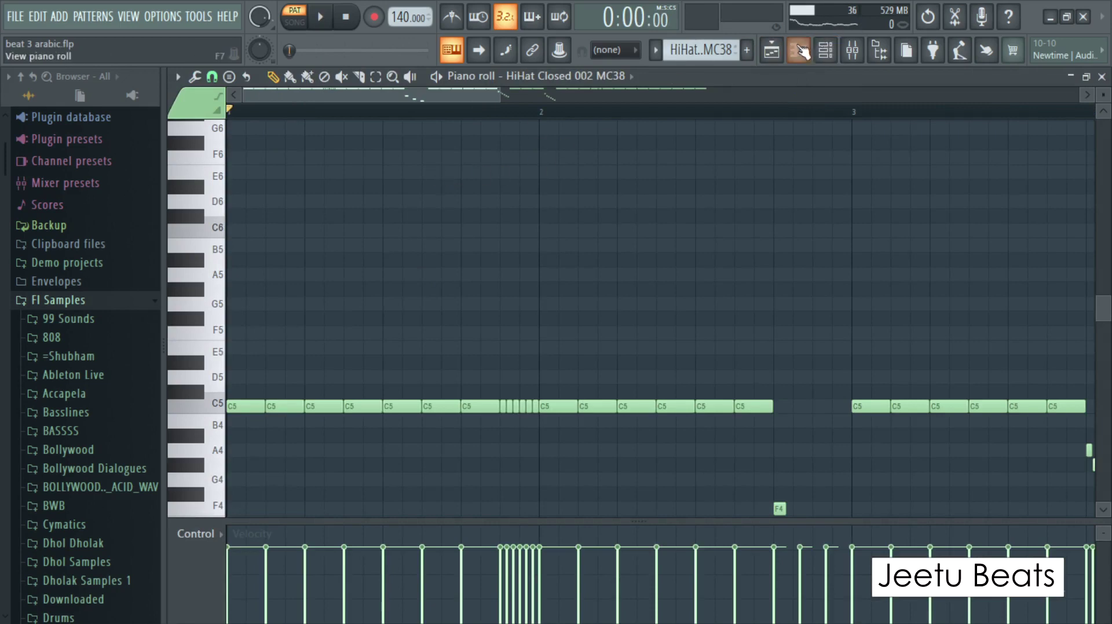
key("F6")
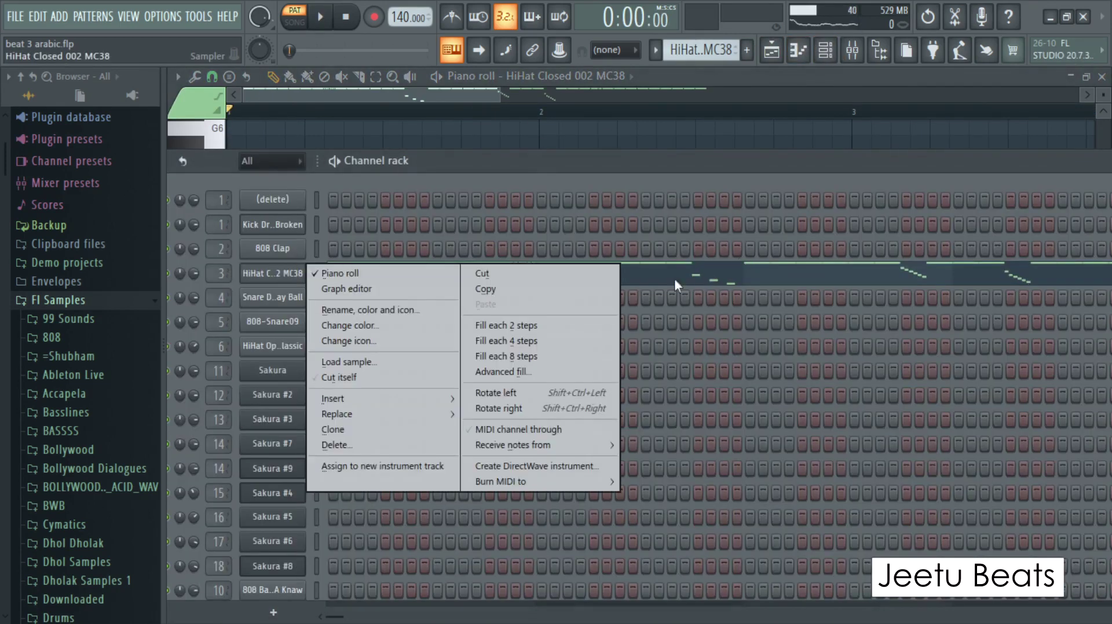
left_click(409, 272)
left_click(417, 274)
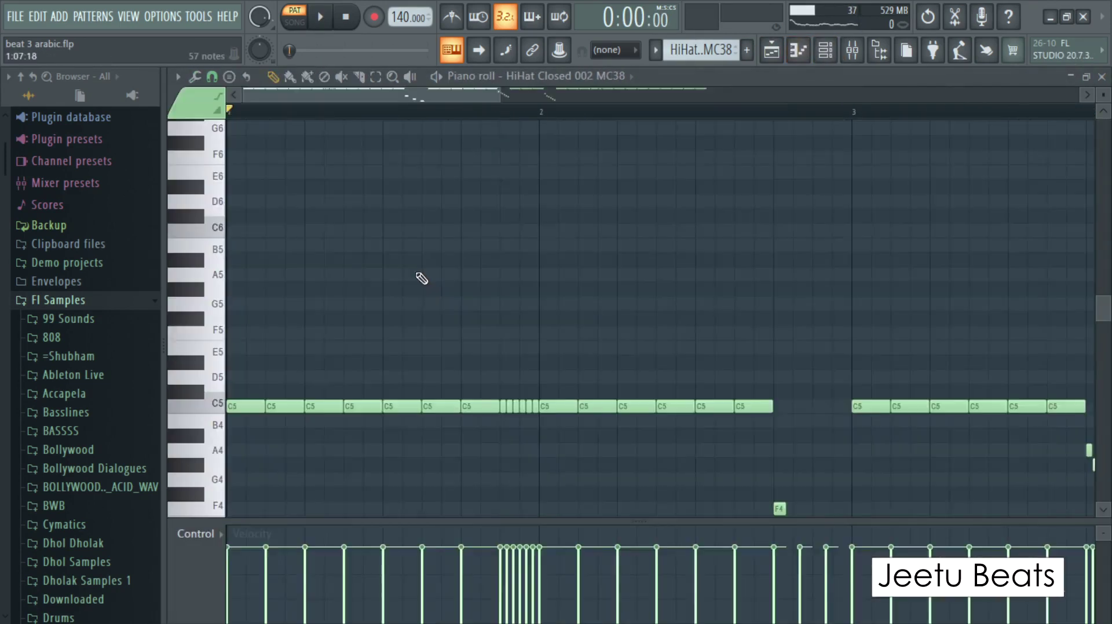
scroll(581, 359, "down", 4)
scroll(524, 268, "up", 3)
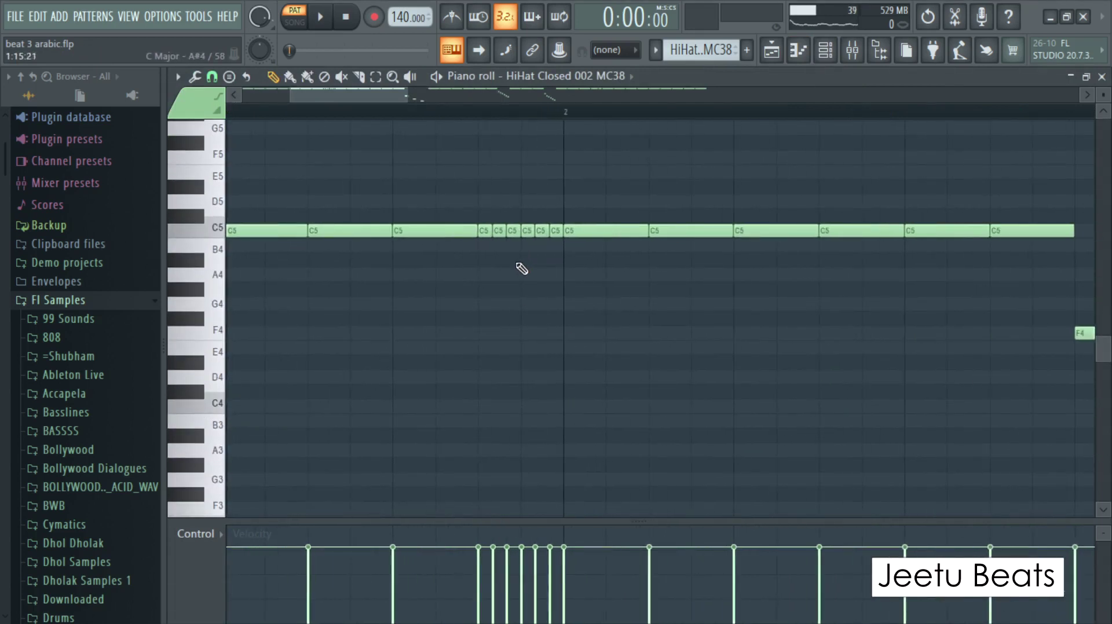
scroll(490, 279, "down", 2)
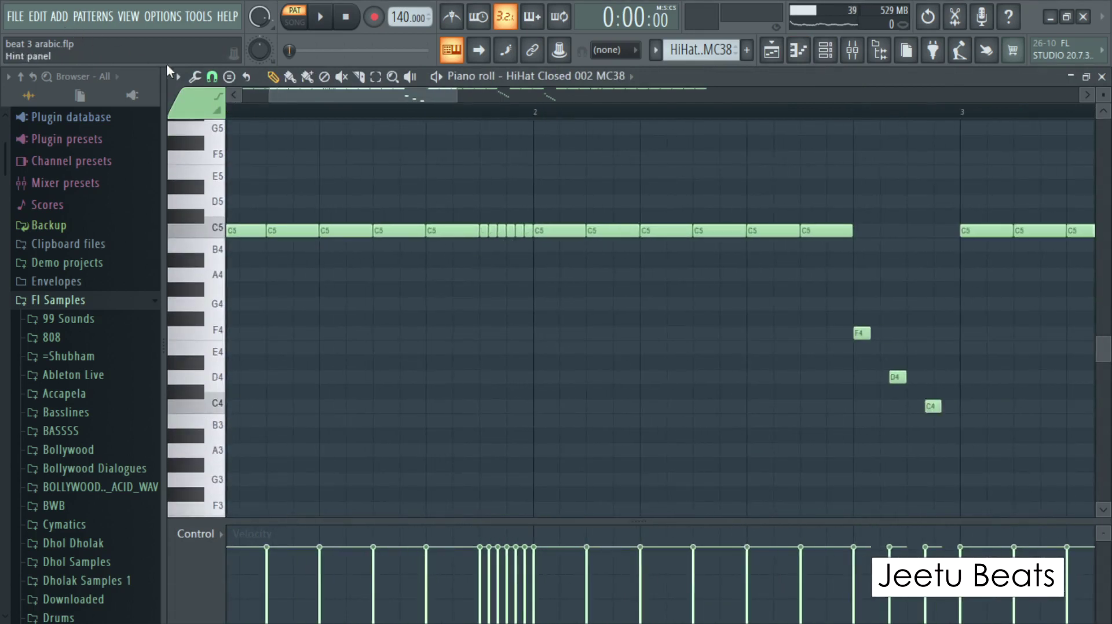
Try chopping the long C5 note just before the first hi-hat roll into six short notes using a finer snap, and undo the chop
left_click(212, 77)
left_click(256, 205)
left_click_drag(451, 214, 450, 240)
key("ctrl+shift+u")
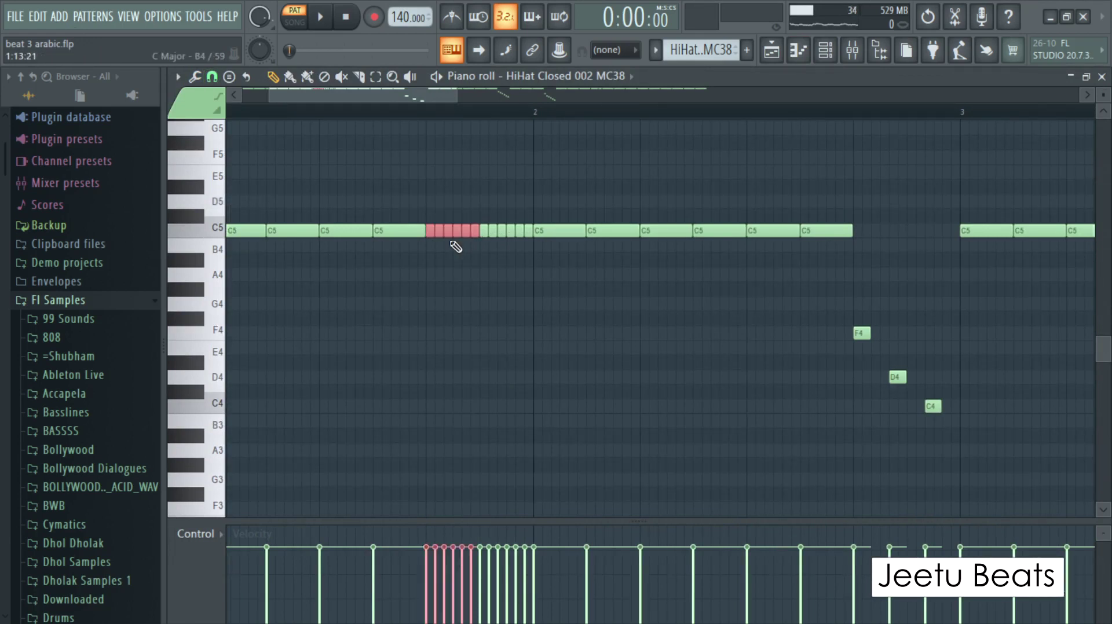
key("ctrl+z")
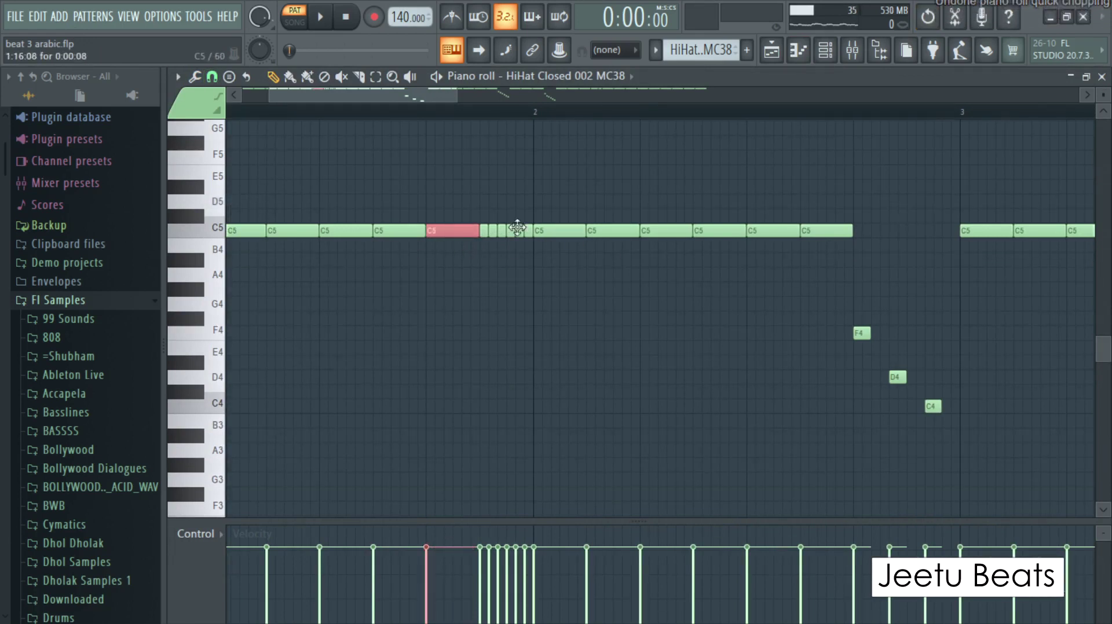
Play the hi-hat pattern from the start of bar 2 and examine the descending rolls in bars 2 to 4
left_click_drag(439, 95, 544, 99)
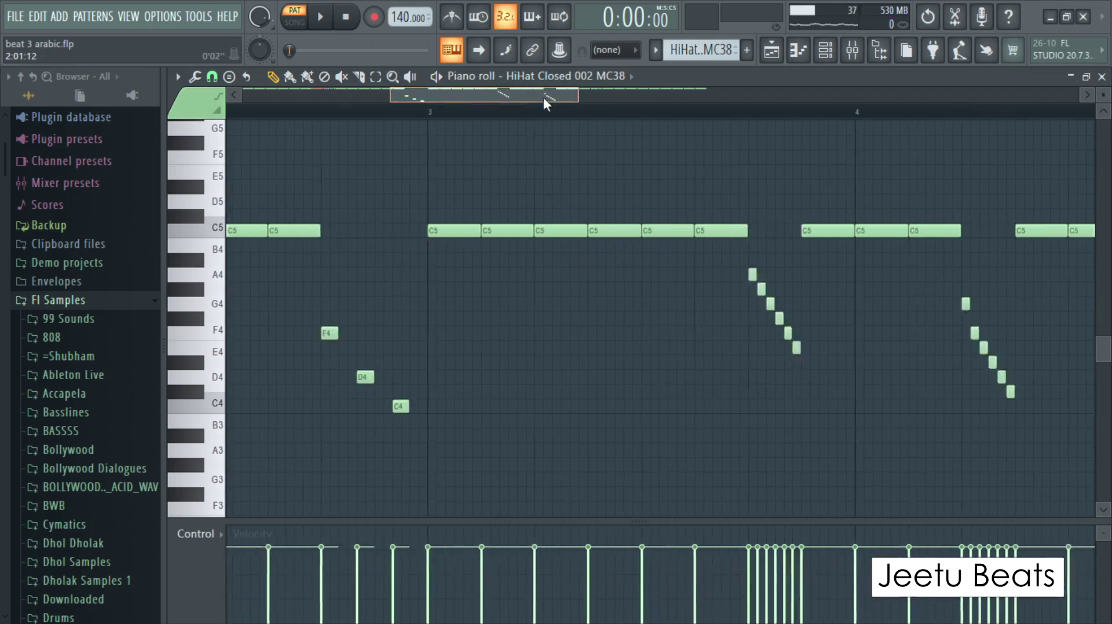
scroll(378, 307, "up", 3)
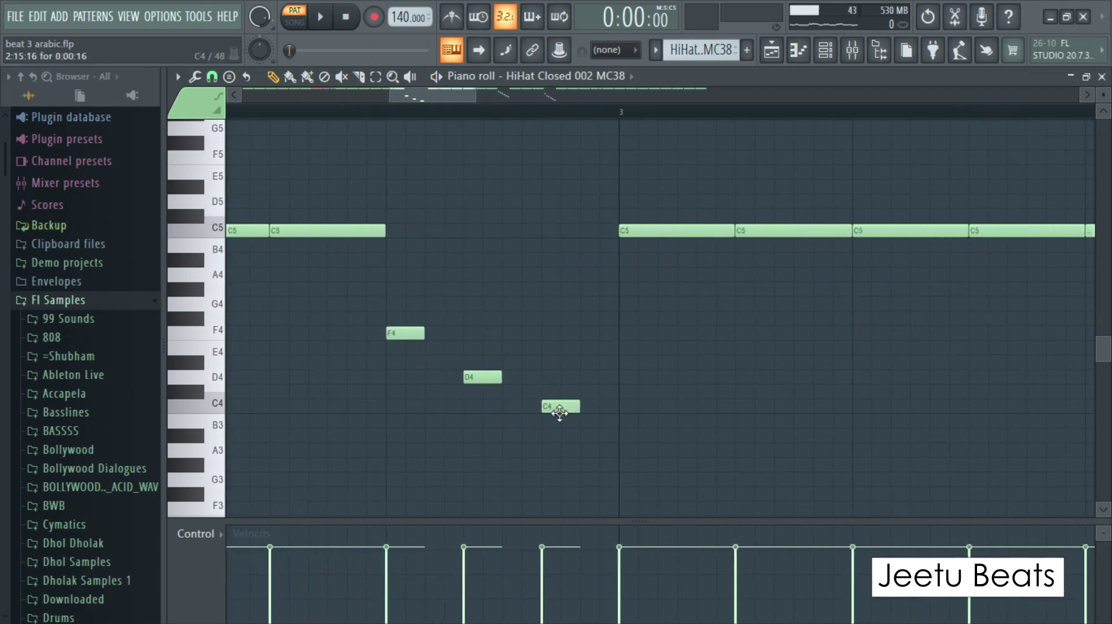
scroll(521, 347, "down", 5)
left_click(349, 110)
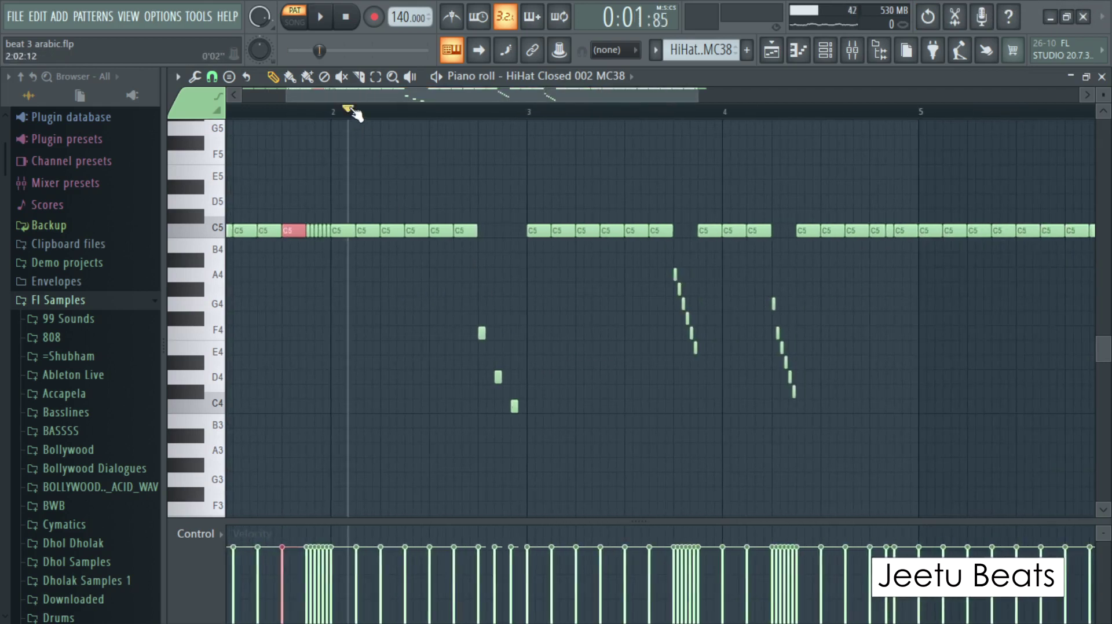
key("space")
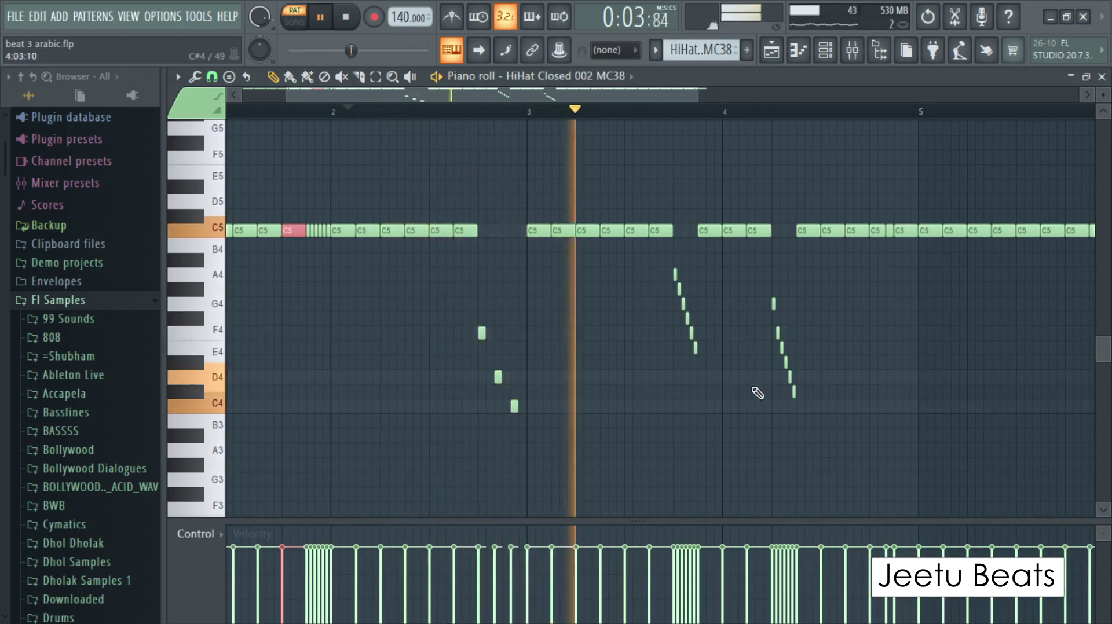
scroll(753, 392, "up", 3)
scroll(1002, 414, "down", 1)
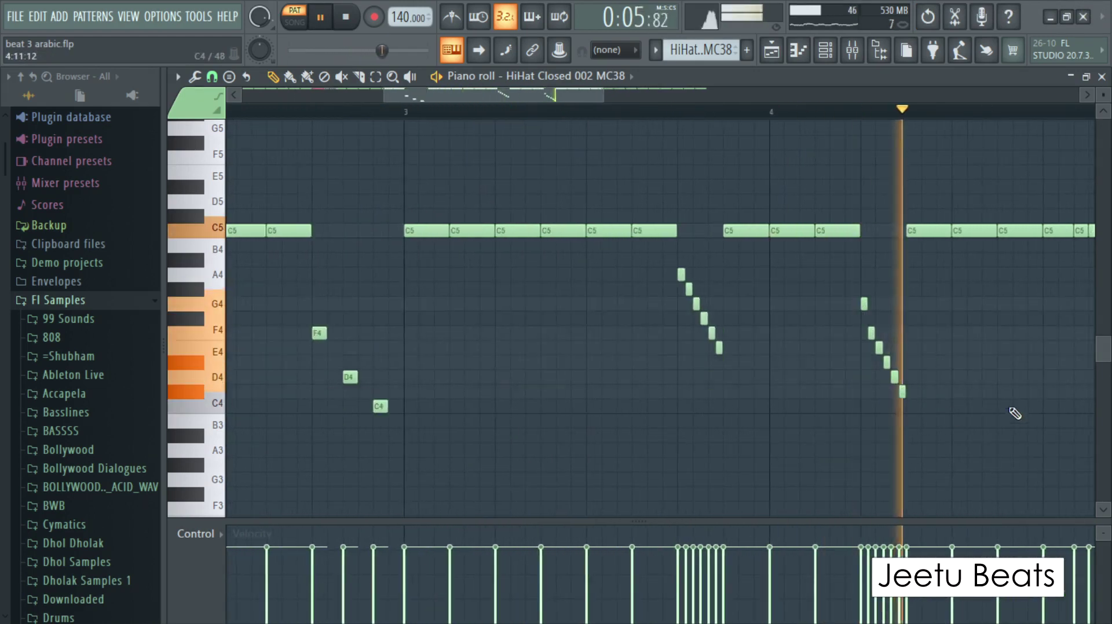
scroll(1002, 394, "down", 3)
left_click_drag(593, 92, 677, 94)
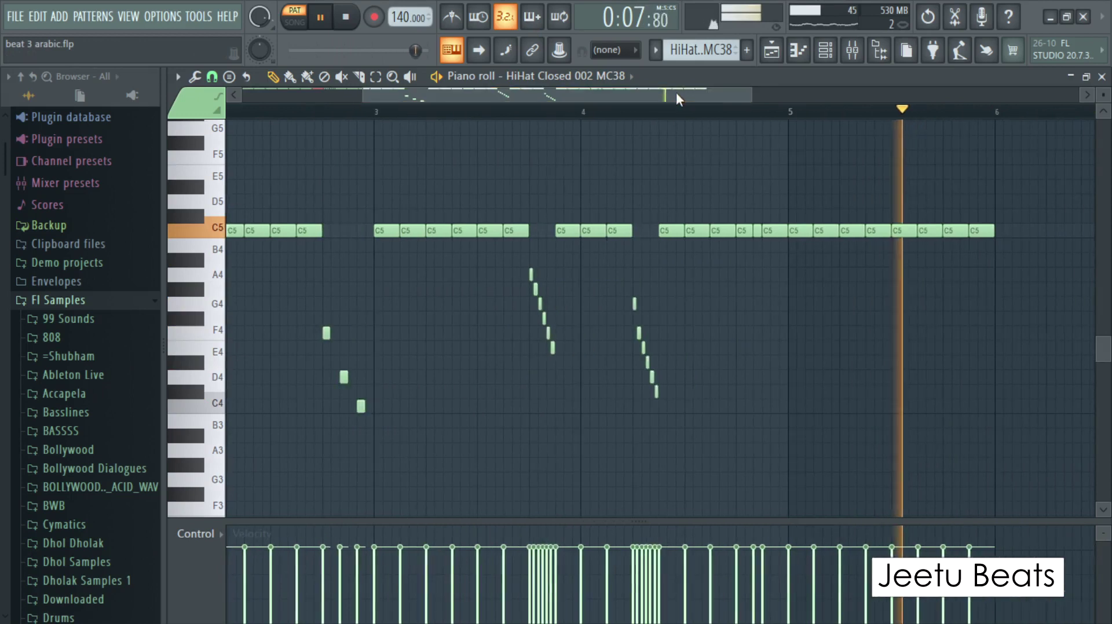
key("space")
Show the channel rack, switch to the Snare Drum 020 Play Ball pattern and play it on its own
left_click(827, 52)
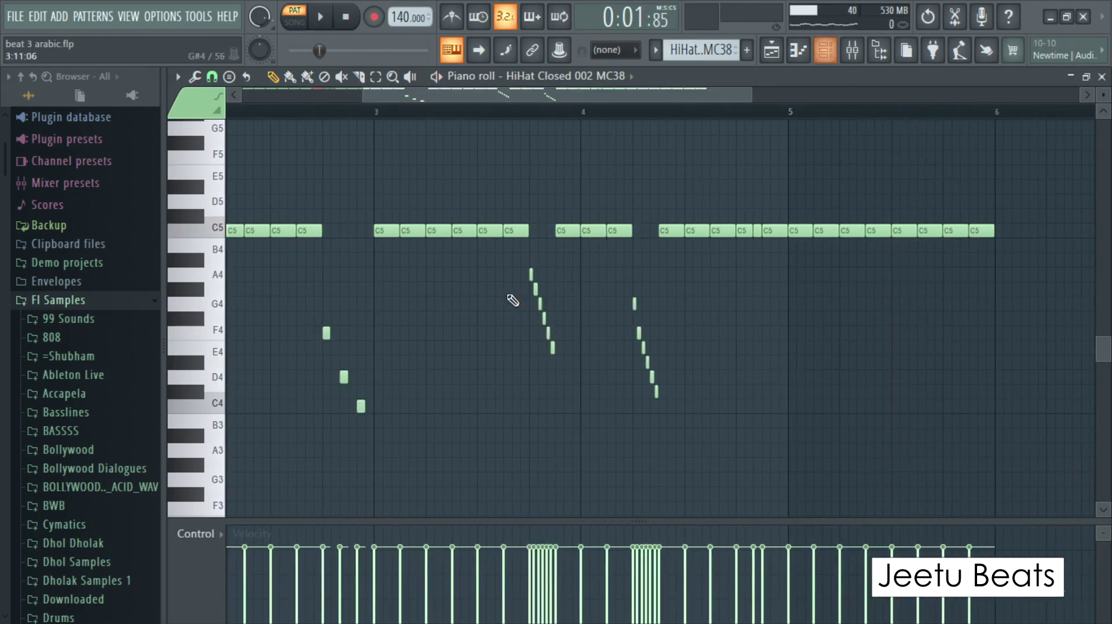
left_click(826, 53)
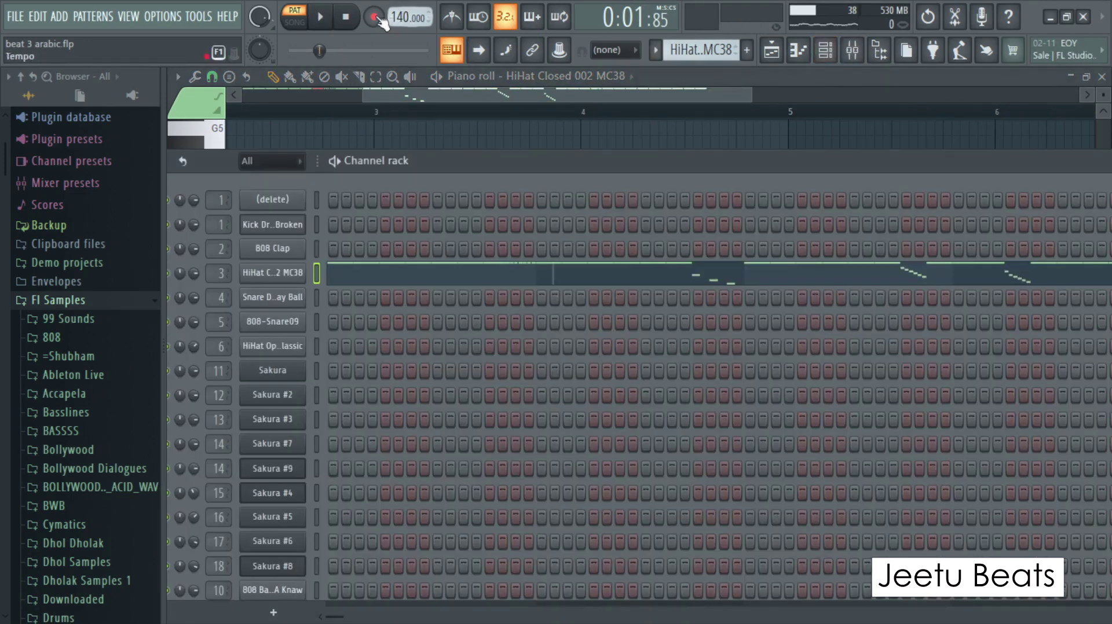
left_click(655, 50)
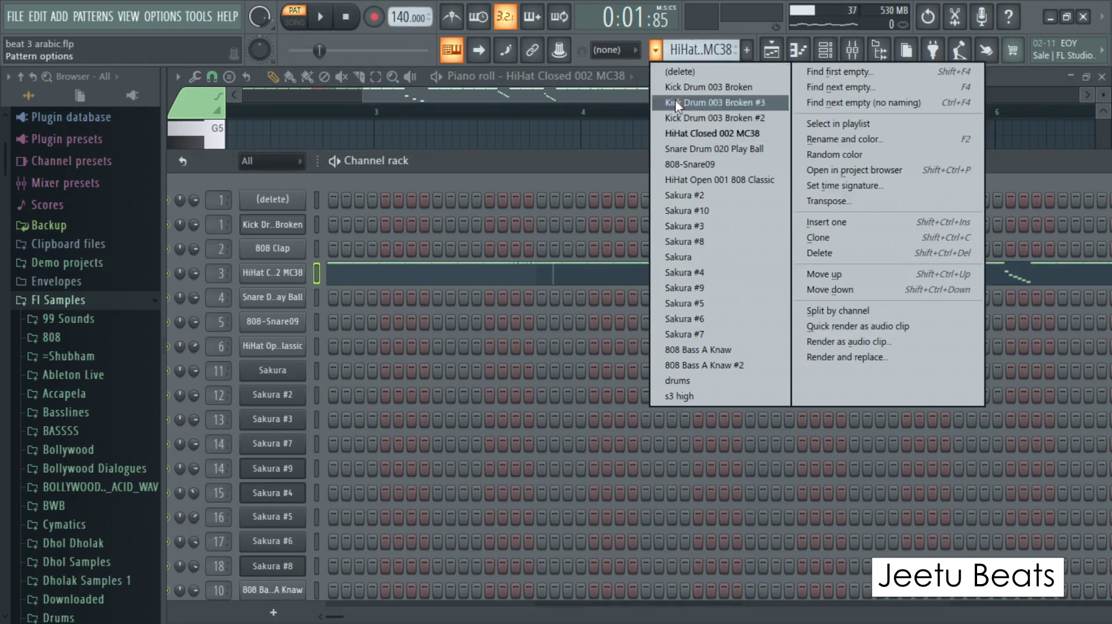
left_click(689, 148)
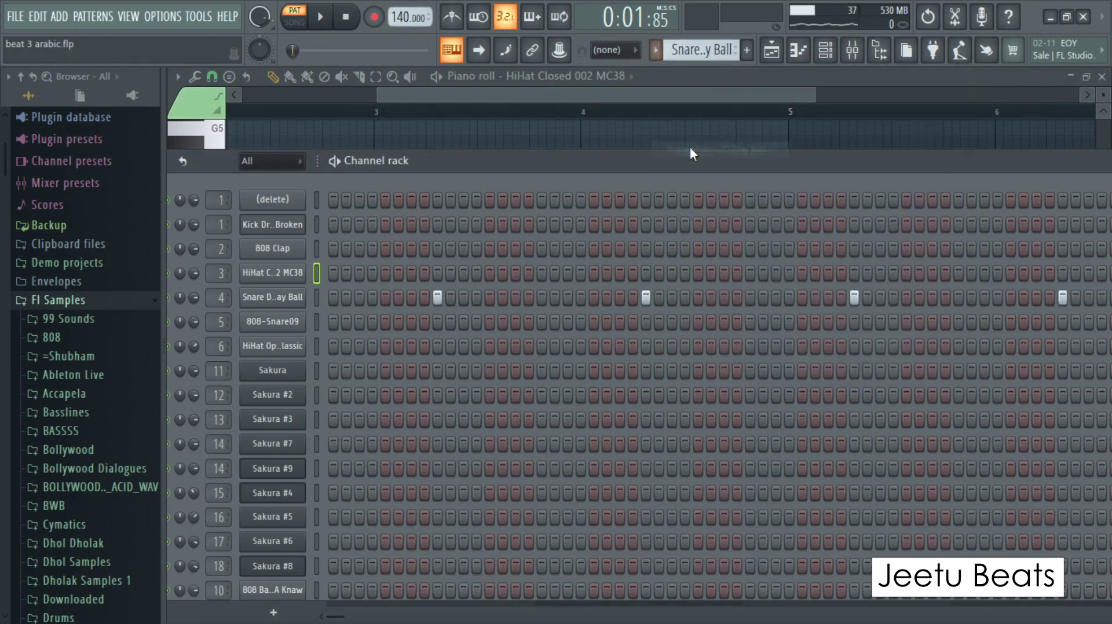
left_click(325, 20)
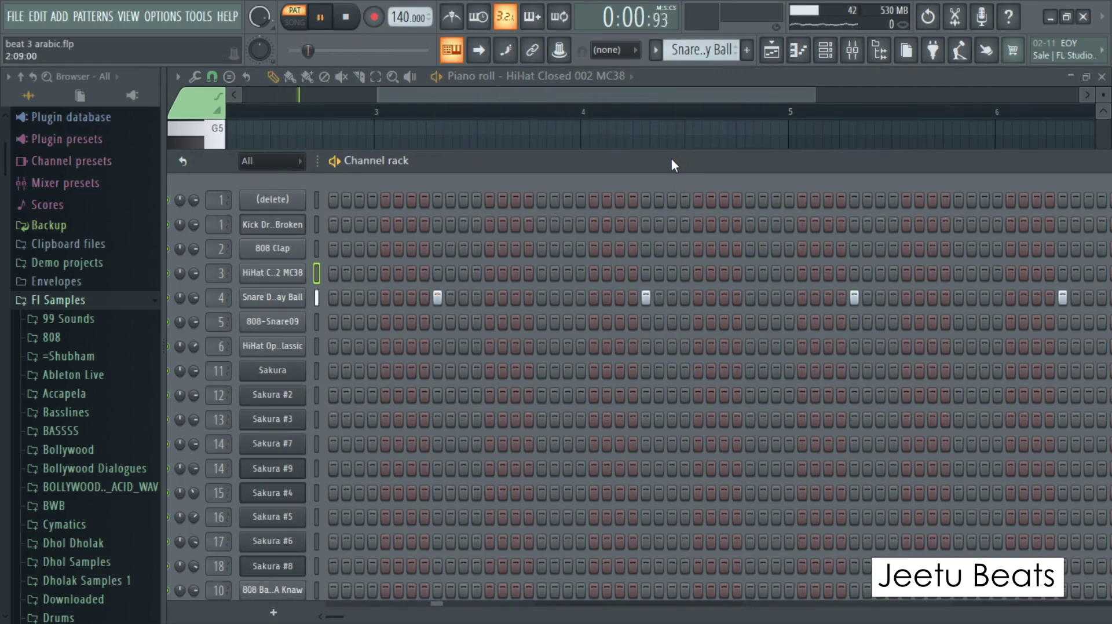
key("space")
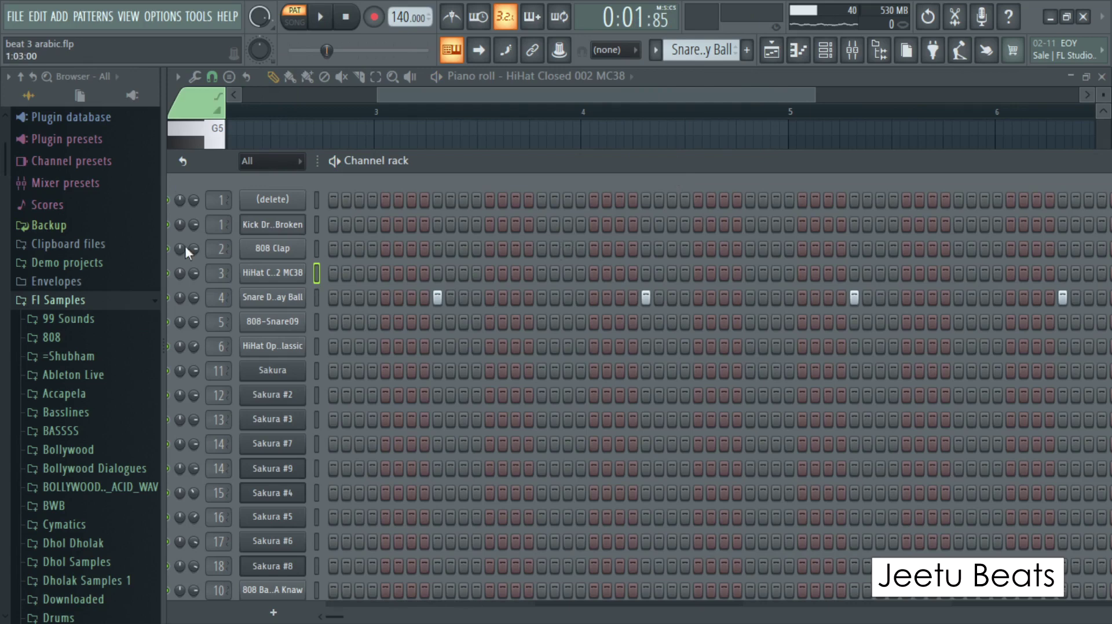
Switch to the 808-Snare09 pattern and play it on its own
left_click(655, 49)
left_click(702, 165)
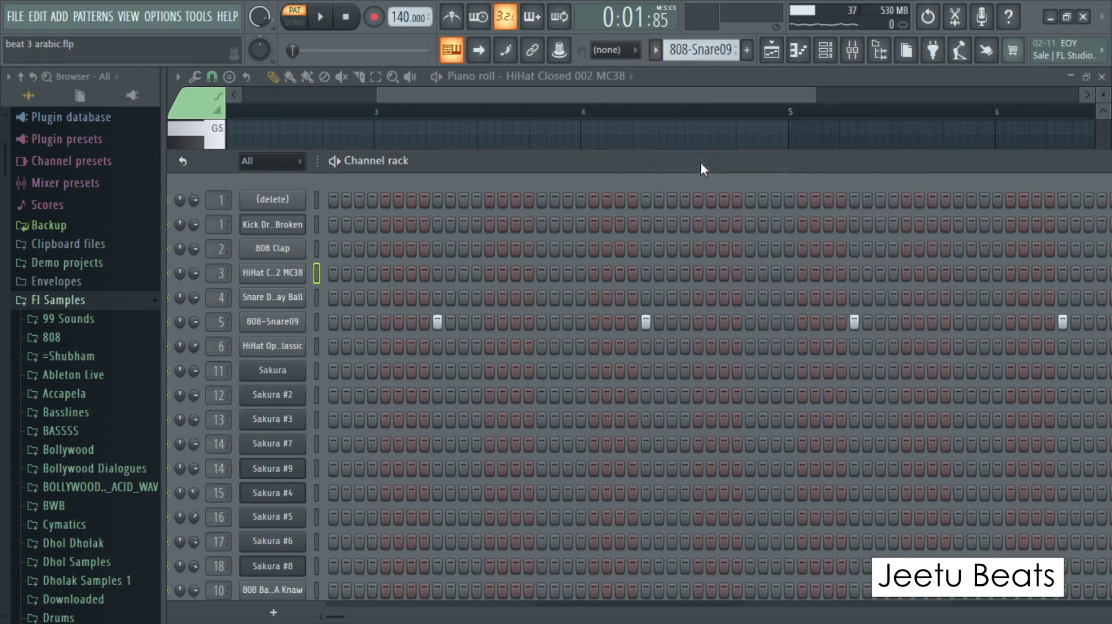
left_click(323, 18)
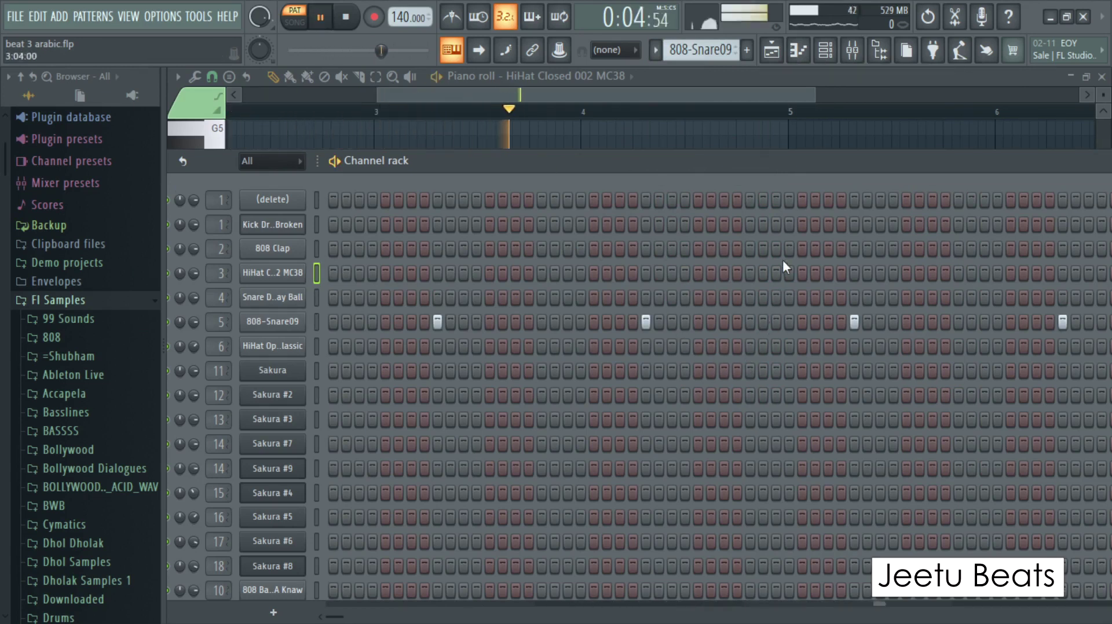
key("space")
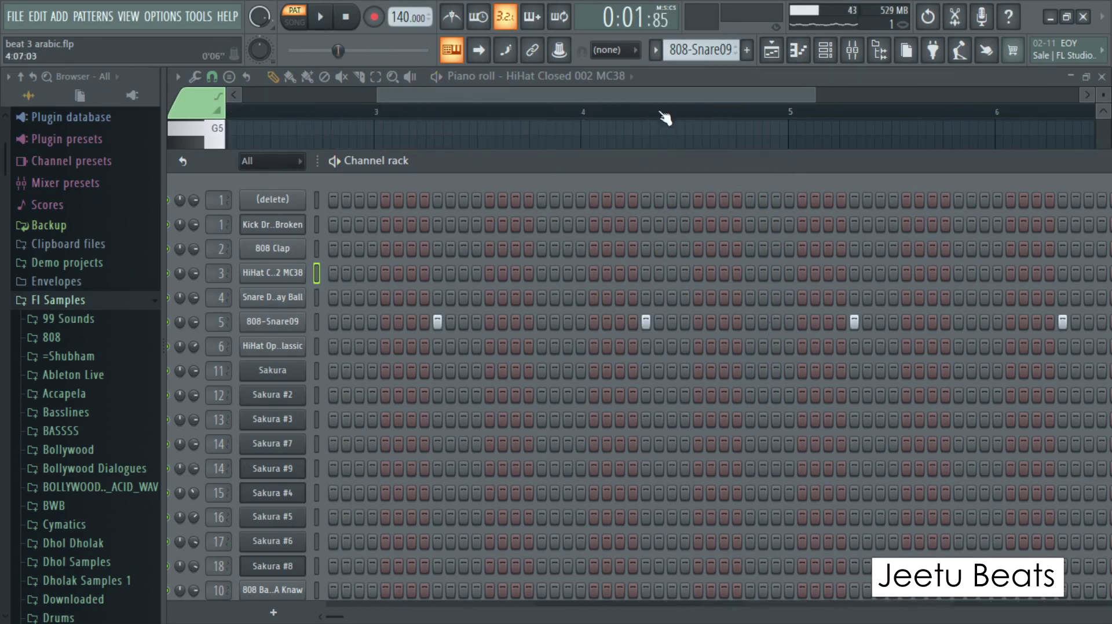
Switch to the HiHat Open 001 808 Classic pattern and play it on its own
left_click(656, 52)
left_click(689, 181)
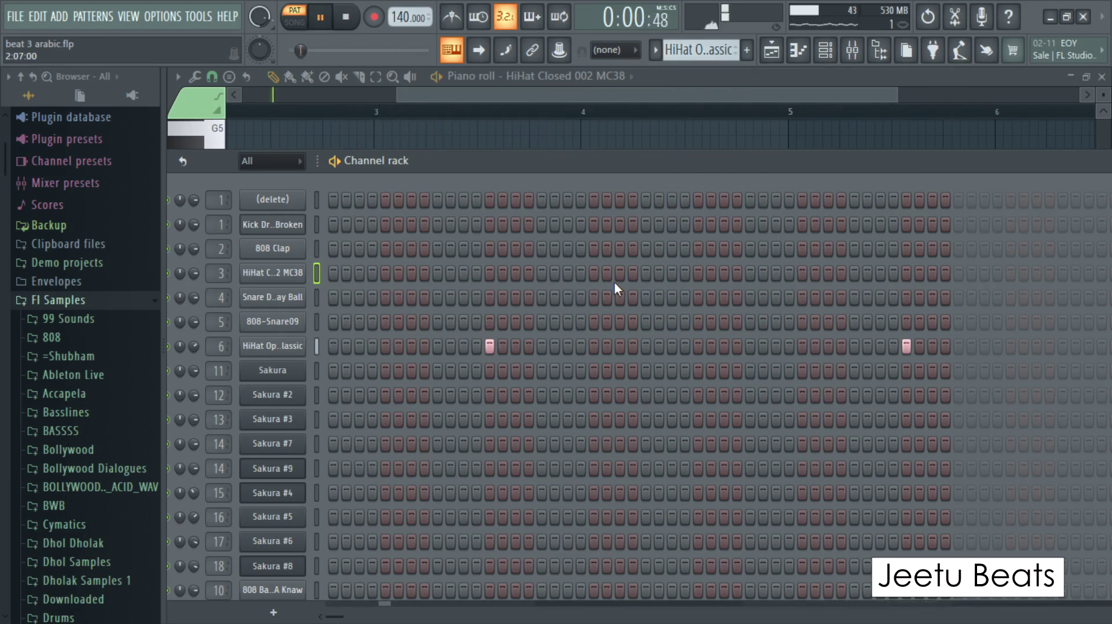
key("space")
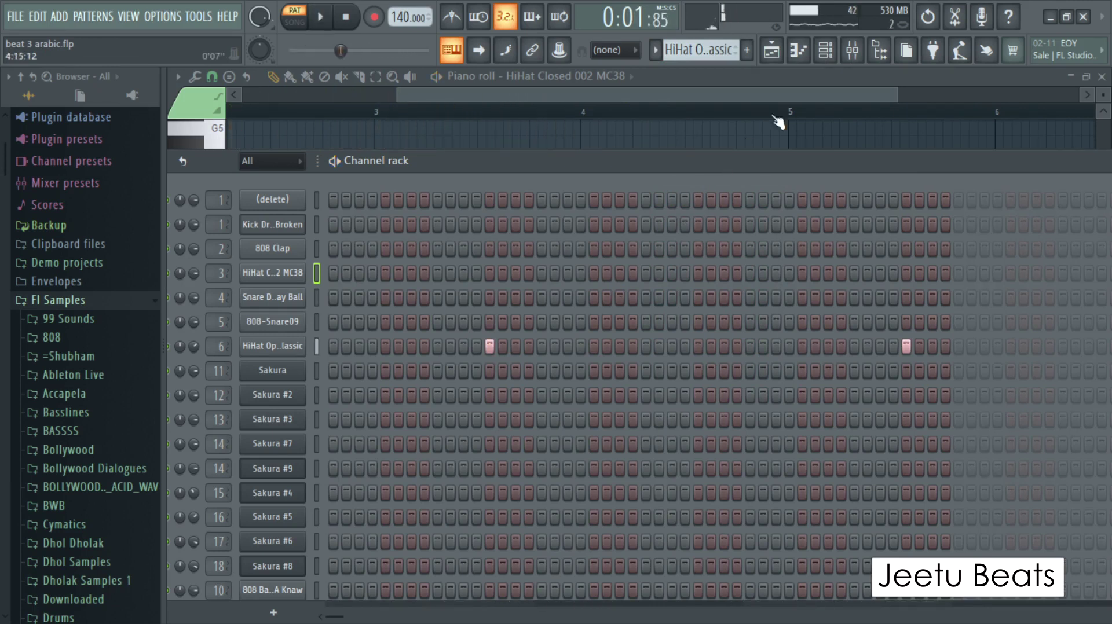
Return to the playlist and play the drum tracks together in song mode from bar 17
left_click(772, 50)
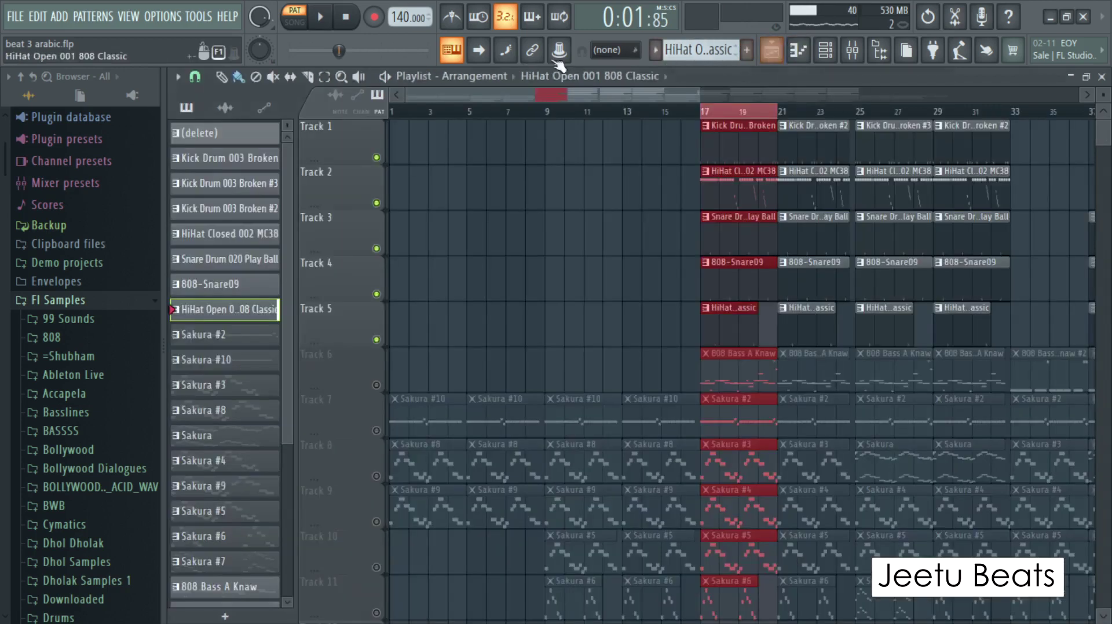
left_click(295, 22)
key("space")
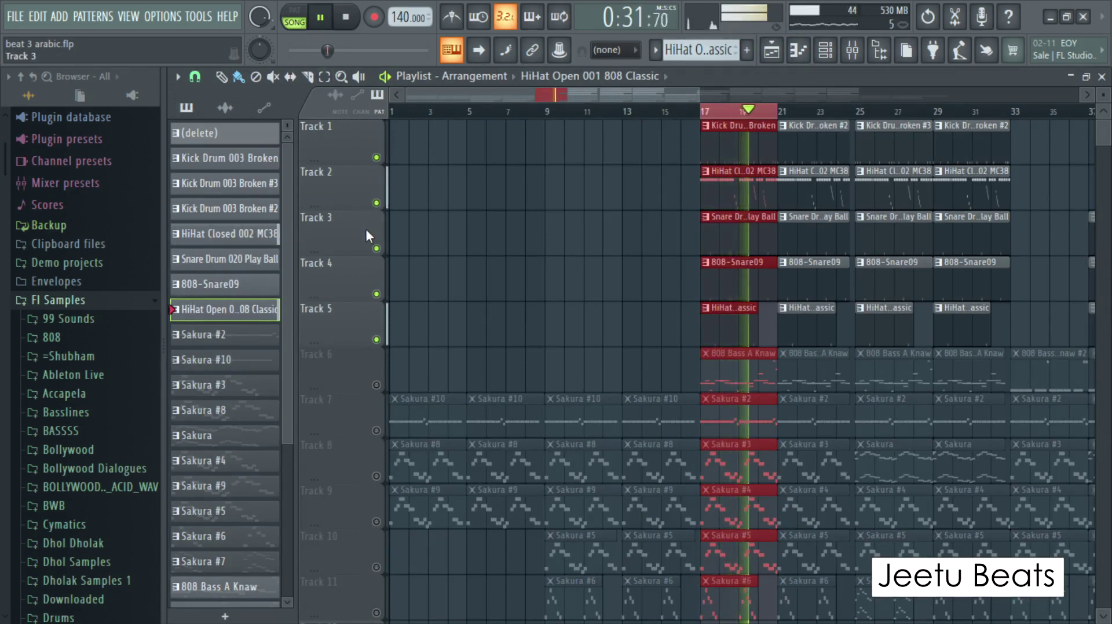
key("space")
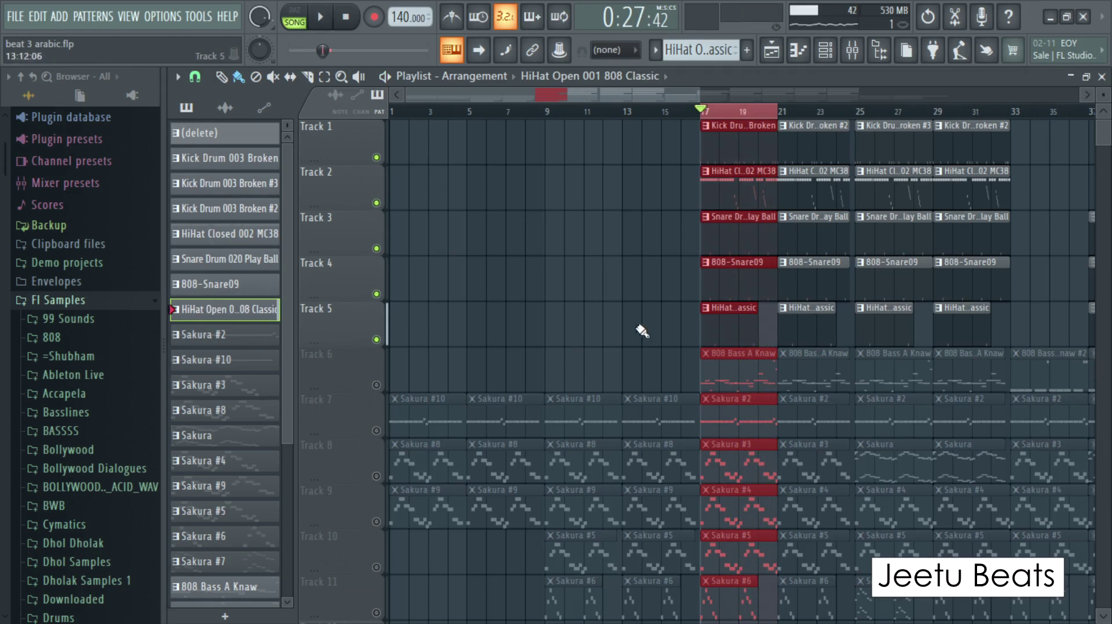
Solo Track 6 in the playlist and play the 808 bass on its own from bar 17
right_click(376, 385)
key("space")
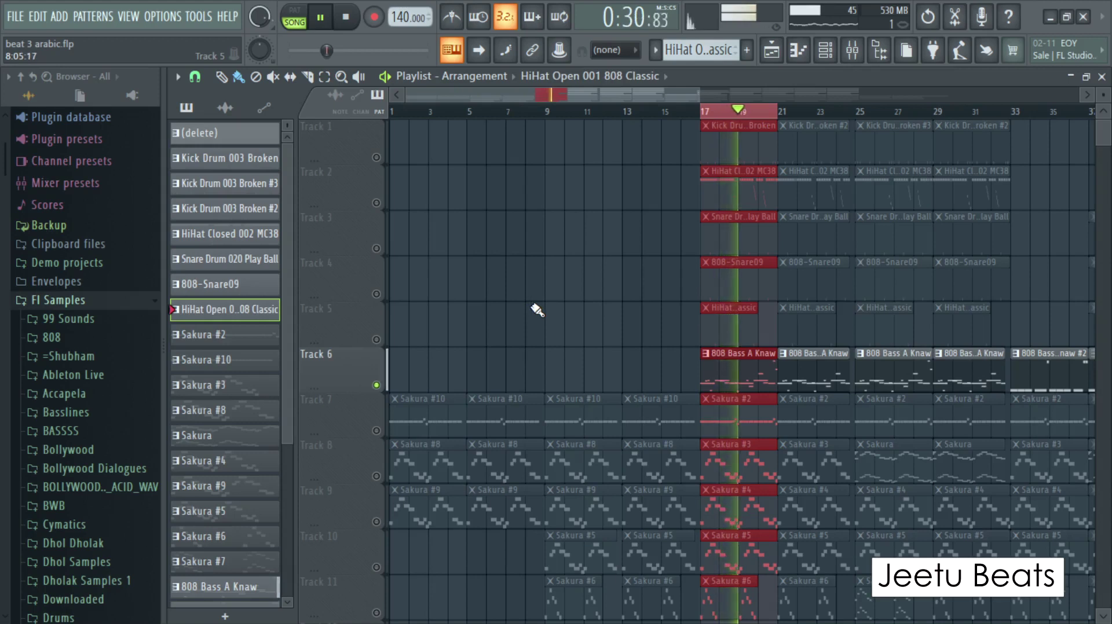
key("space")
Open the first 808 Bass A Knaw clip in the piano roll, preview its F#4 root key and examine bars 1 and 2
double_click(754, 377)
left_click_drag(780, 88, 480, 92)
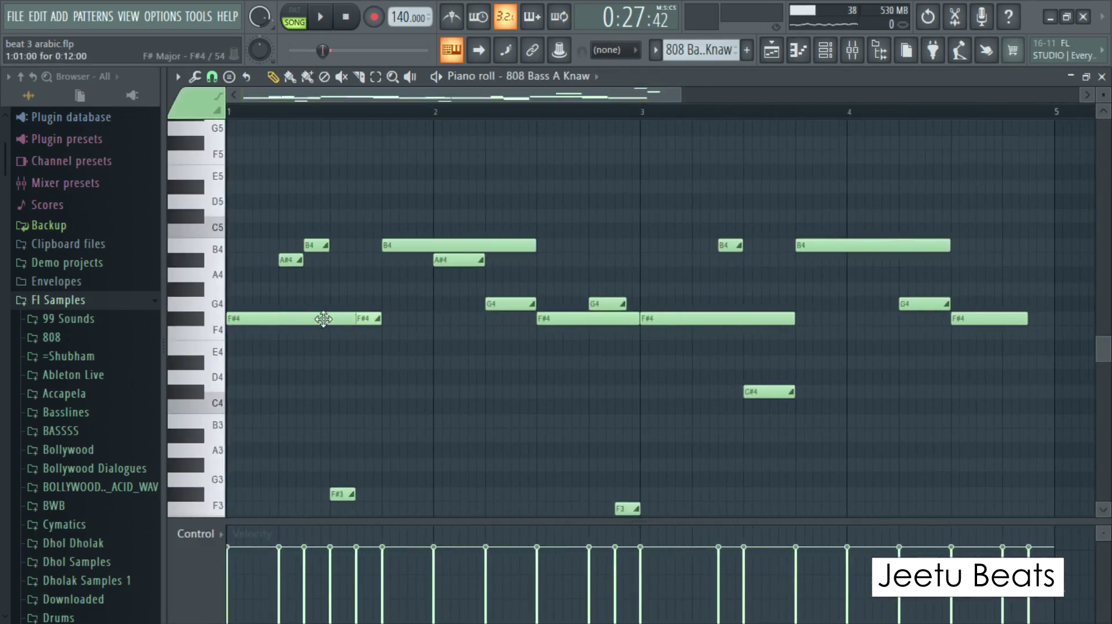
scroll(323, 317, "down", 1)
left_click(200, 280)
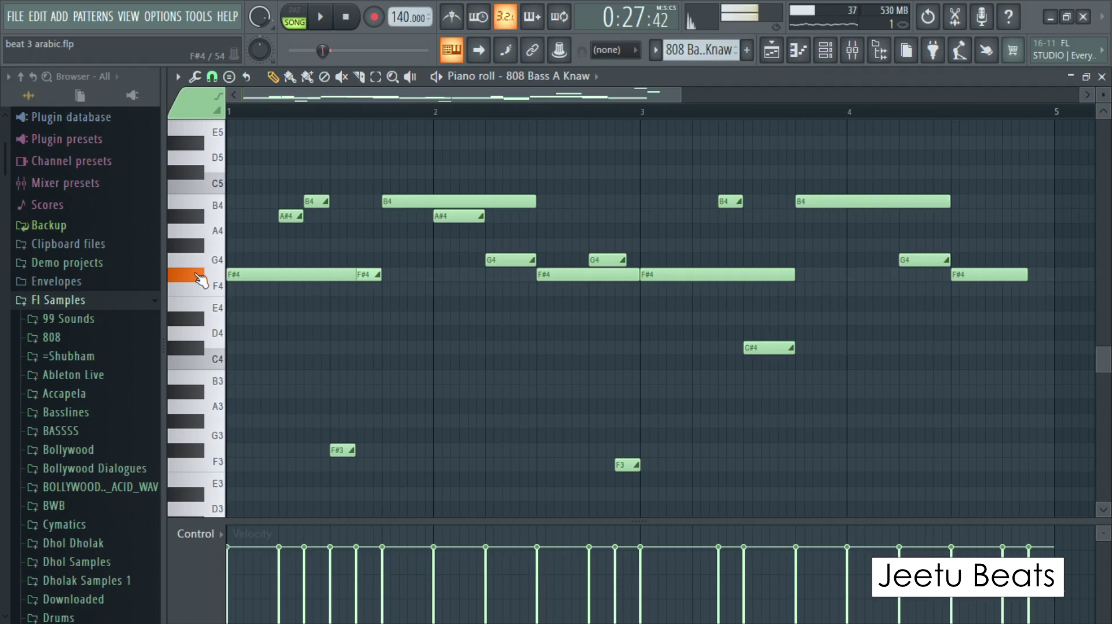
left_click_drag(682, 98, 491, 96)
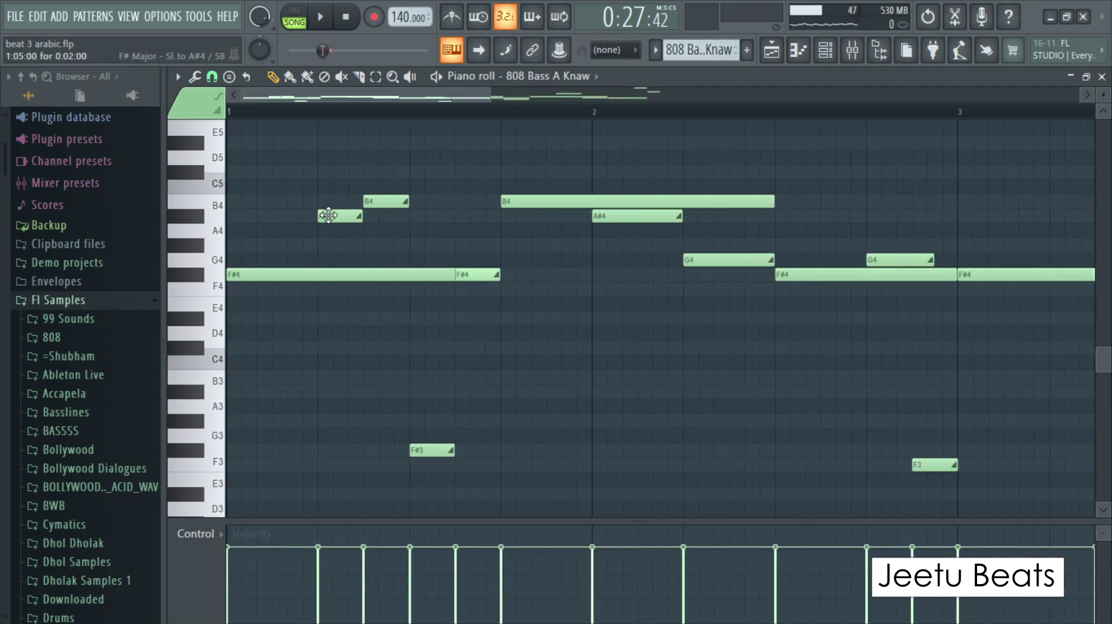
Try a C#5 slide note above the A#4 note in bar 1, enabling slide in its note properties, and delete it
left_click(329, 174)
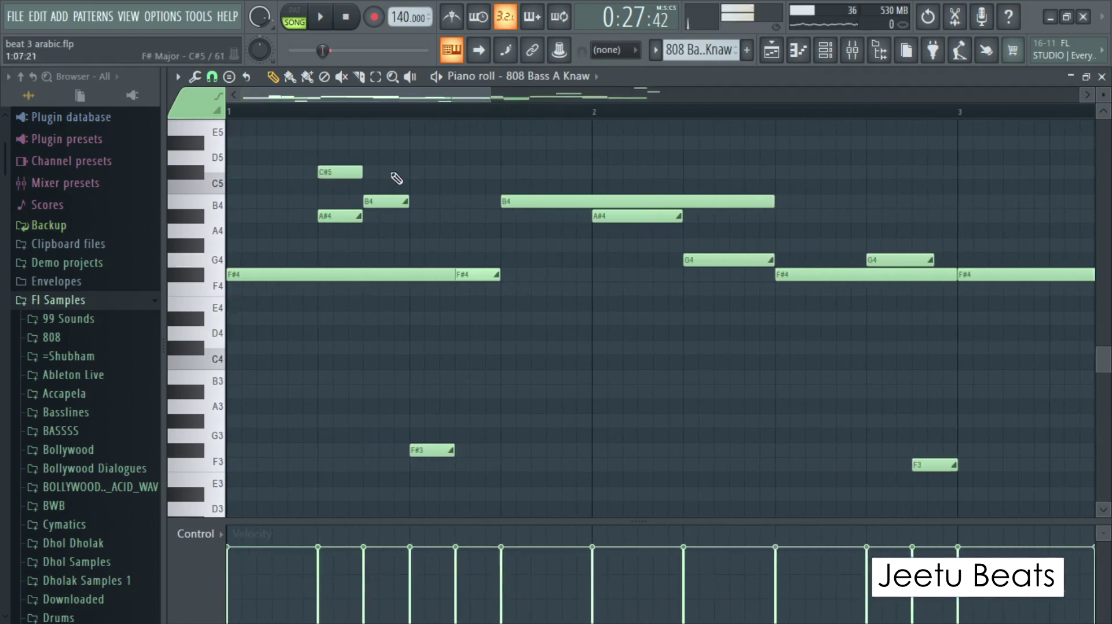
double_click(335, 173)
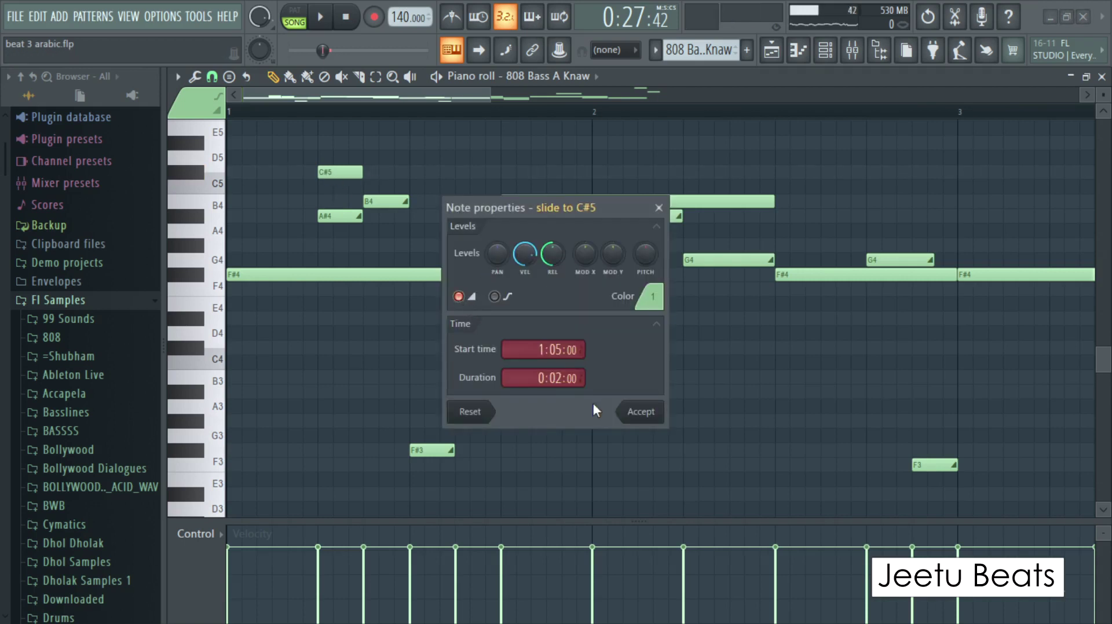
left_click(633, 411)
right_click(342, 172)
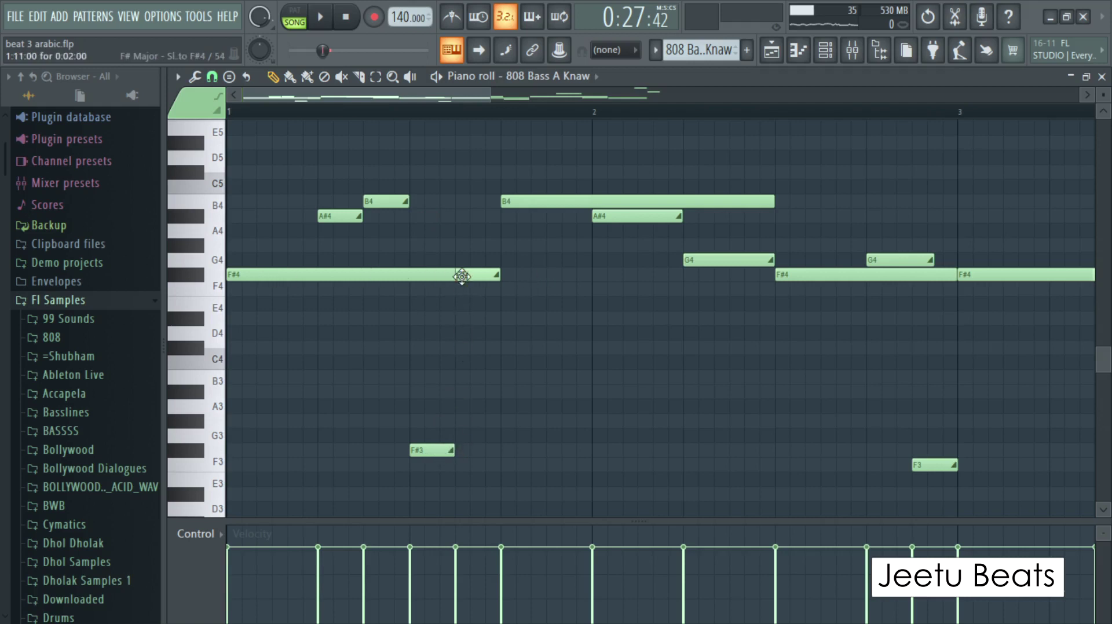
Play the opening of the 808 bass line and examine its slide notes through to bar 4
key("space")
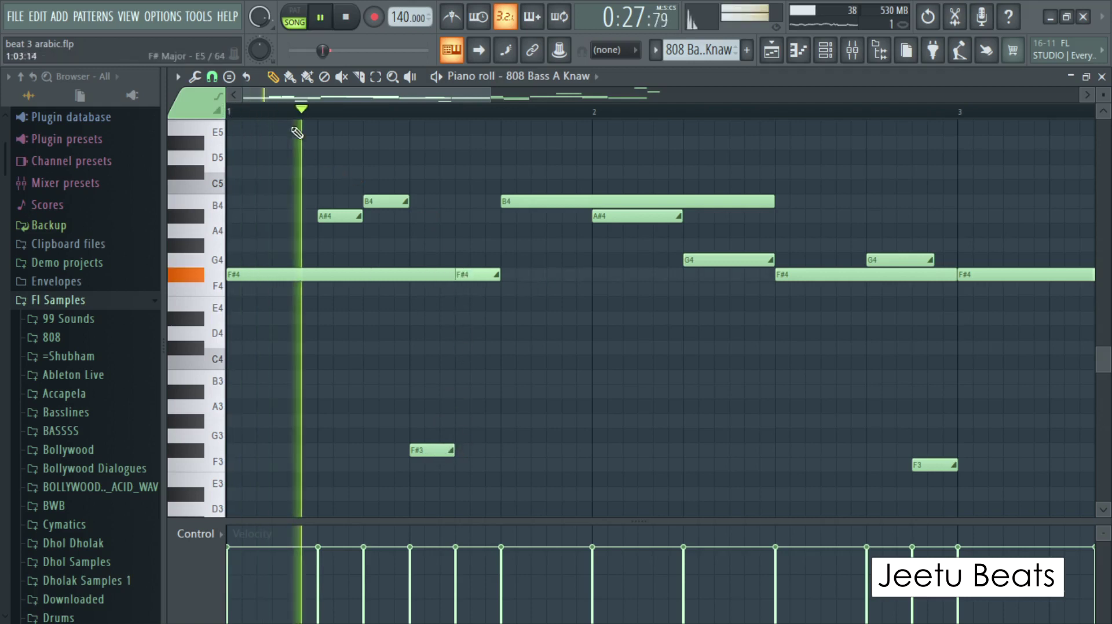
key("space")
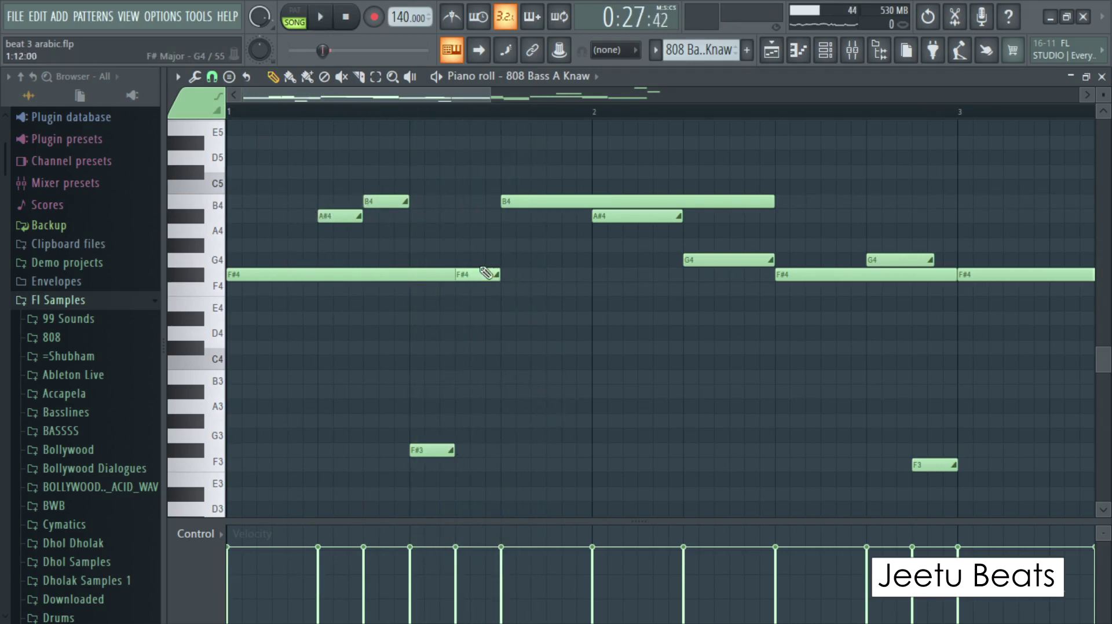
left_click_drag(478, 96, 511, 96)
left_click_drag(393, 90, 460, 94)
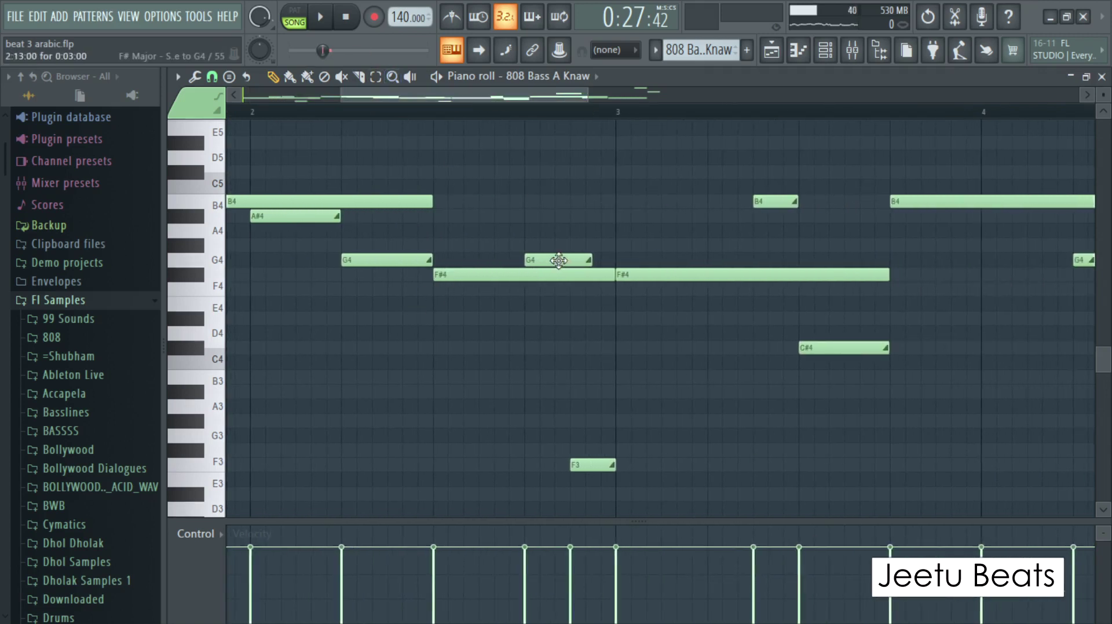
left_click_drag(573, 95, 721, 95)
left_click_drag(487, 89, 243, 87)
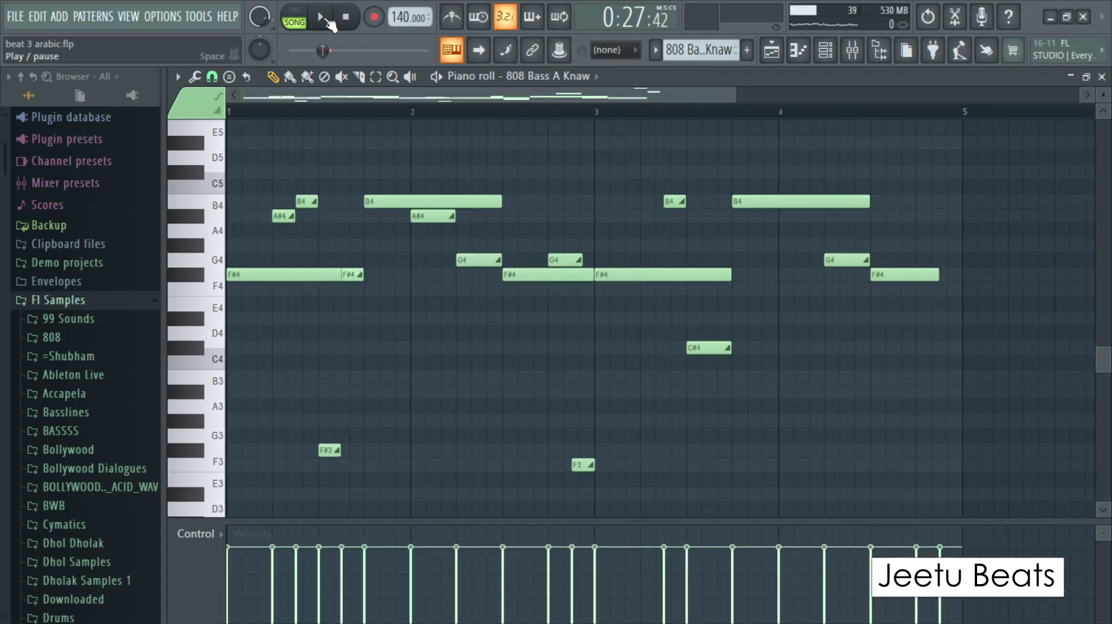
Play the 808 bass pattern through to its end and examine the high notes in bar 4
key("space")
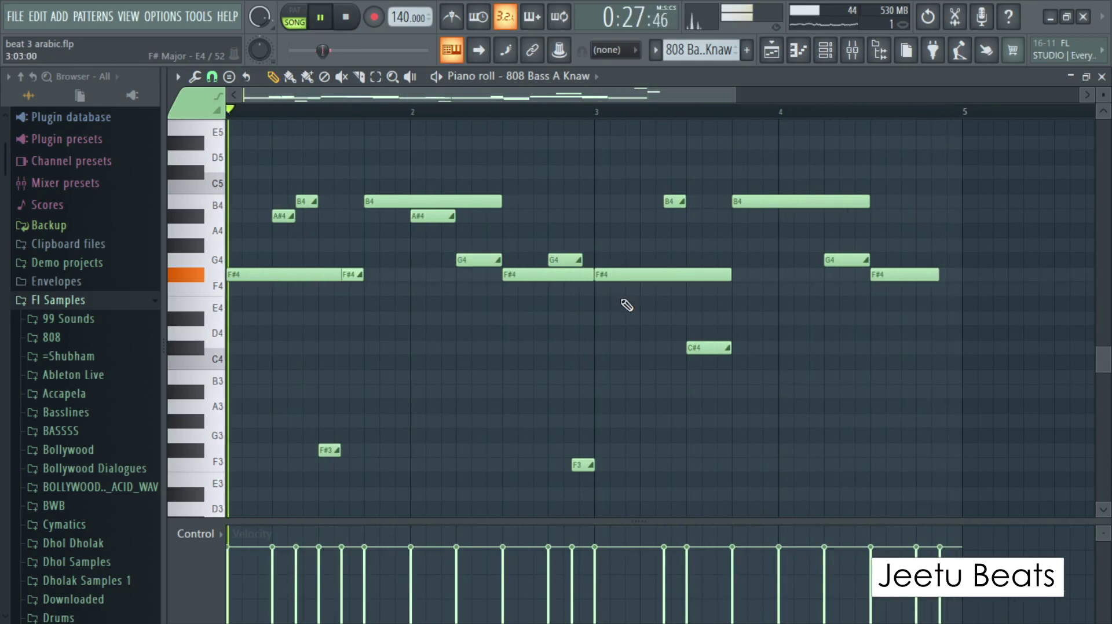
scroll(980, 310, "up", 10)
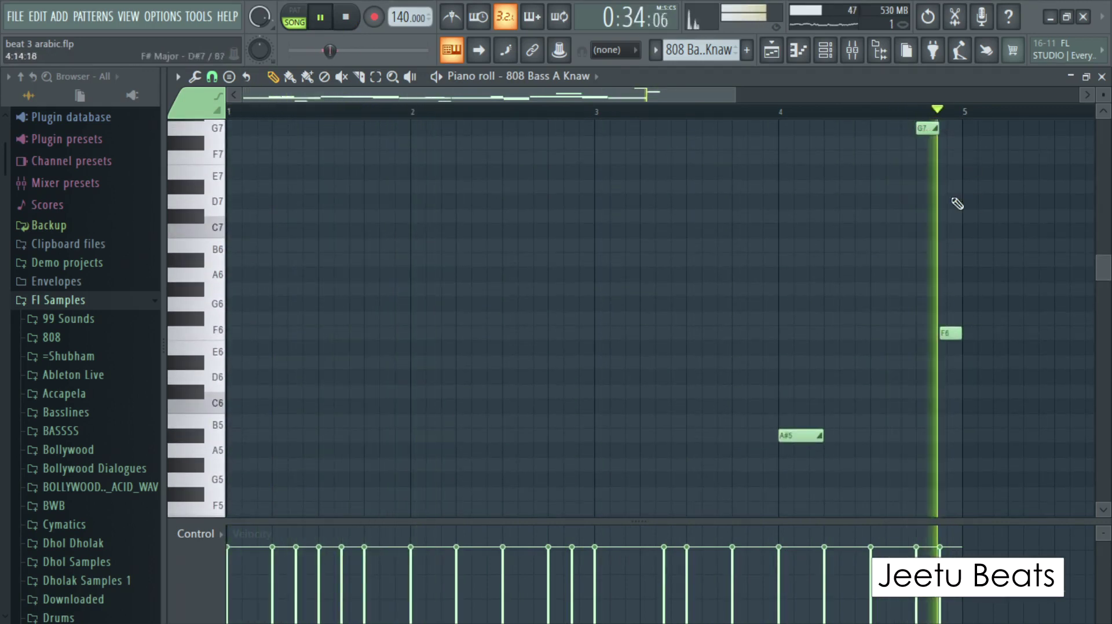
key("space")
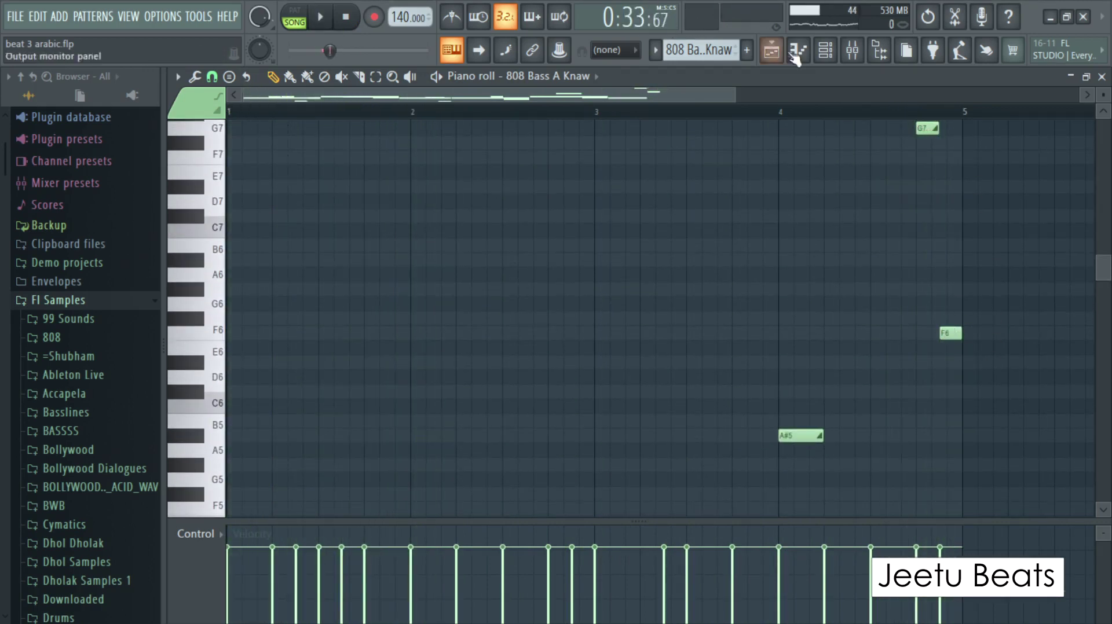
scroll(709, 227, "down", 8)
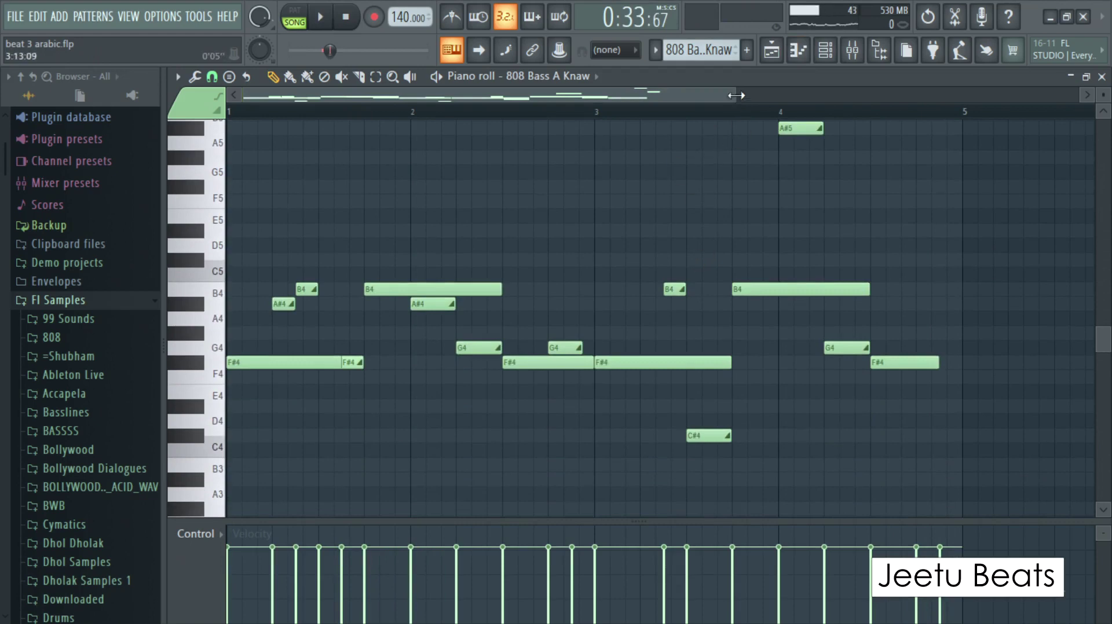
Solo Track 7 in the playlist and play its Sakura #2 clip in the selected section from bar 17
left_click_drag(736, 97, 895, 96)
left_click(827, 52)
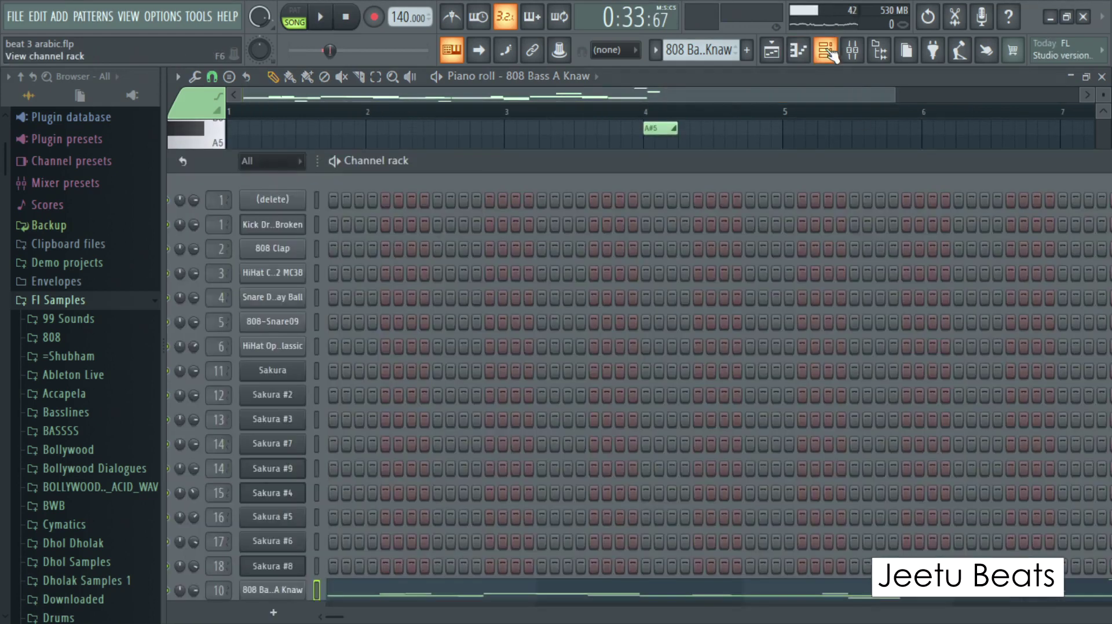
left_click(772, 51)
scroll(465, 247, "down", 3)
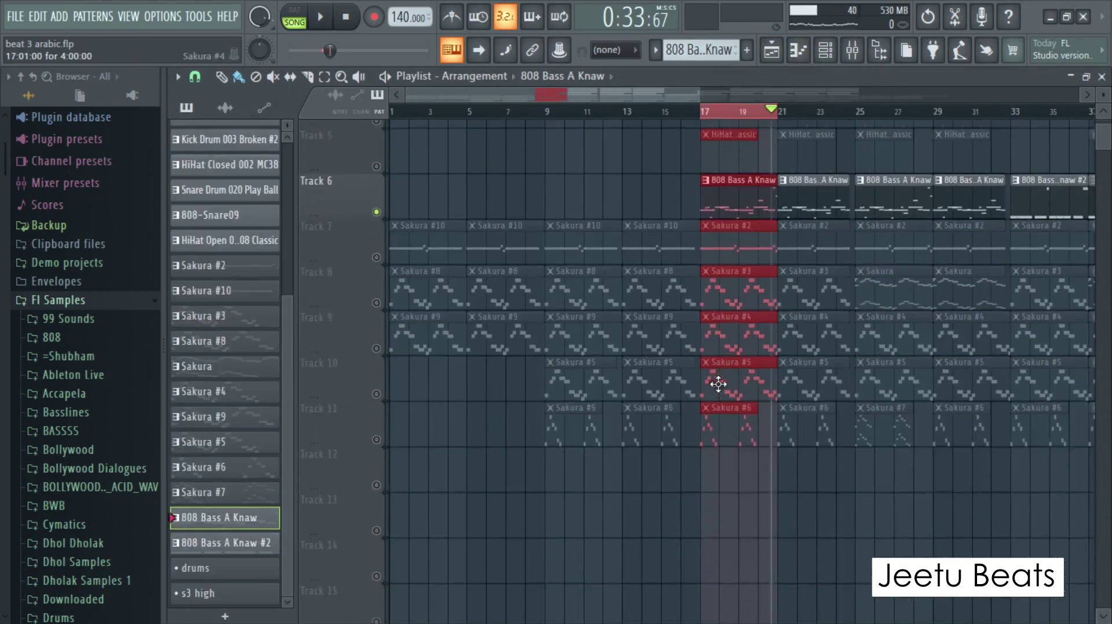
key("space")
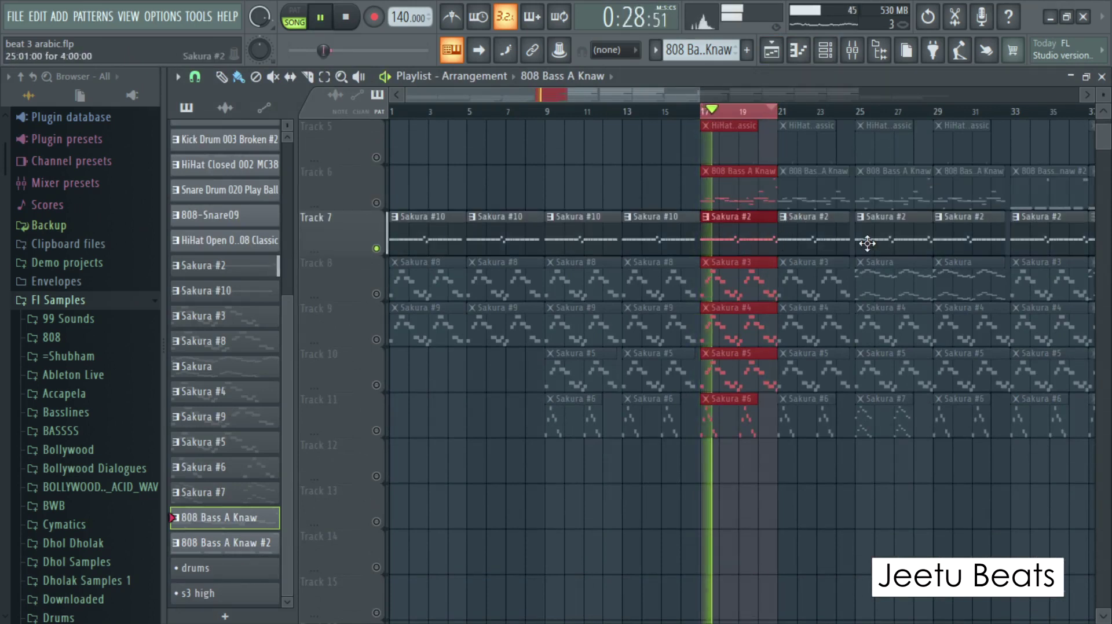
Show the channel rack during playback, move it higher over the playlist and stop playback
left_click(825, 51)
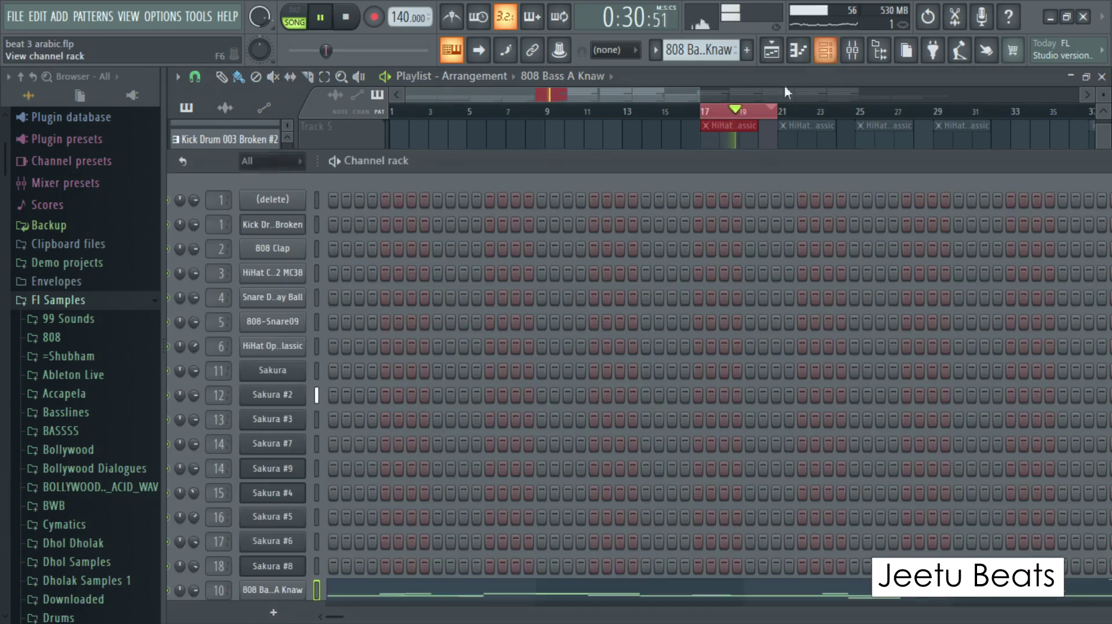
scroll(405, 429, "down", 1)
left_click_drag(518, 163, 537, 106)
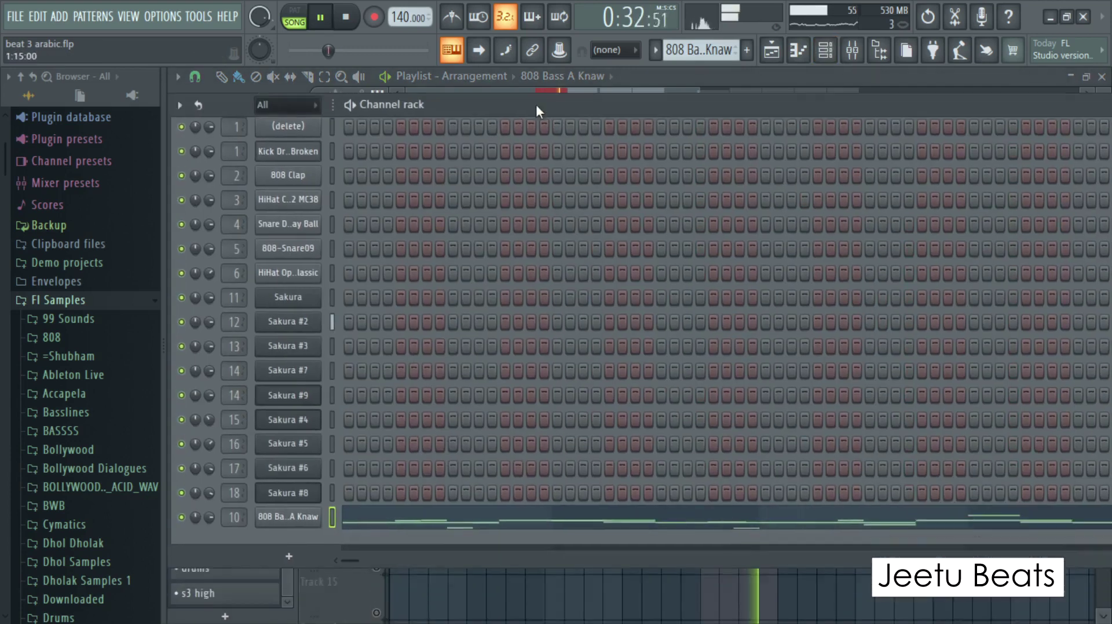
key("space")
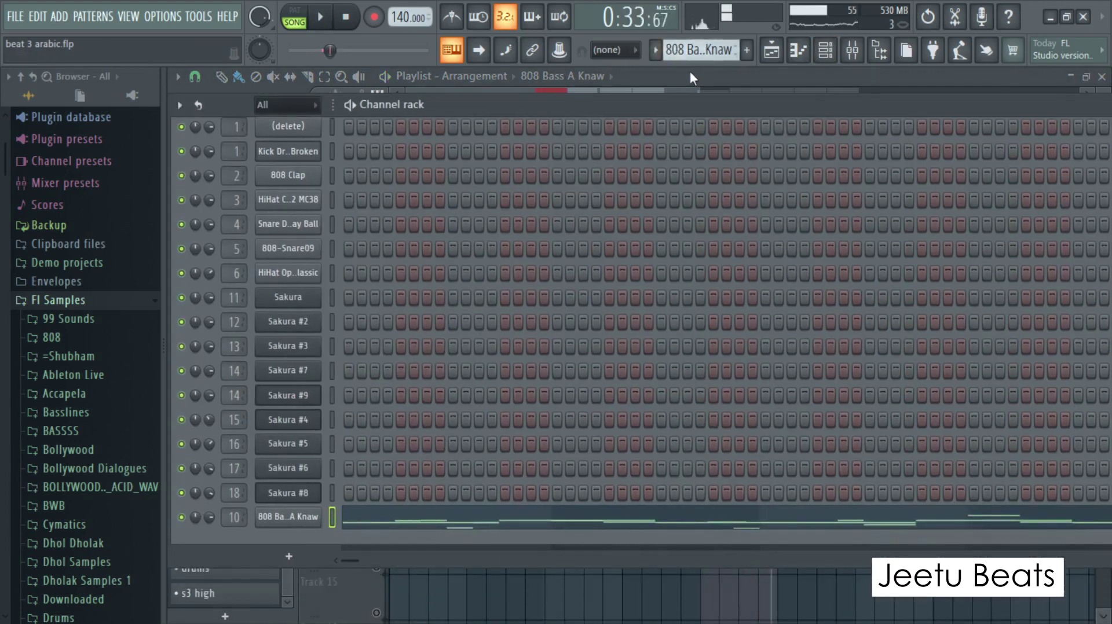
Open the Sakura #2 clip in the piano roll and check which preset its Sakura instrument uses
left_click(690, 73)
double_click(732, 247)
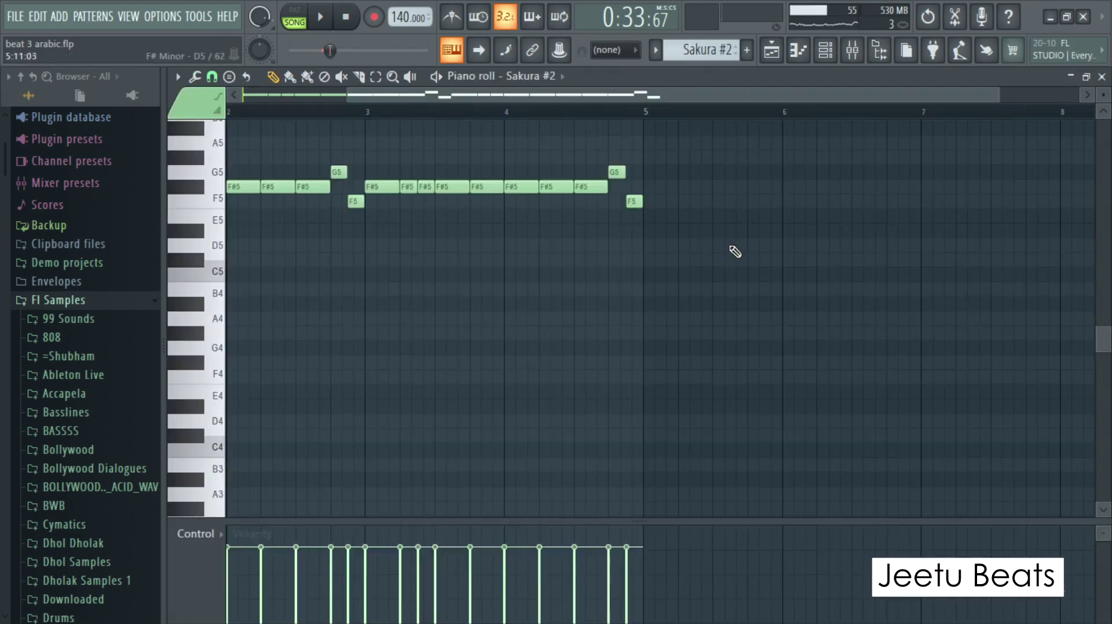
left_click_drag(652, 103, 724, 93)
left_click(825, 49)
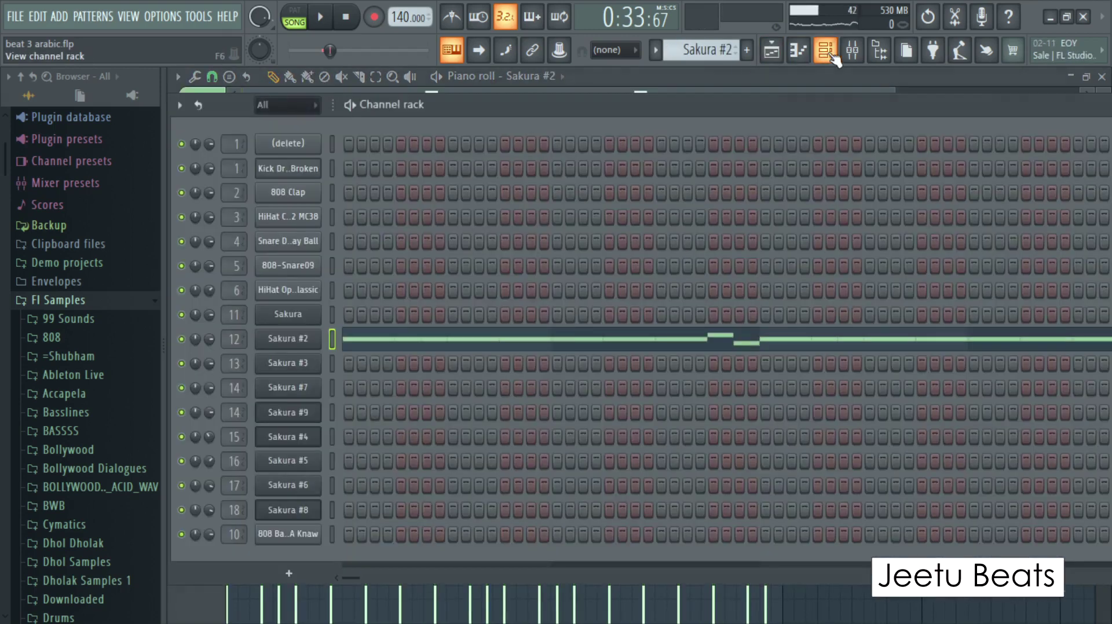
left_click(304, 342)
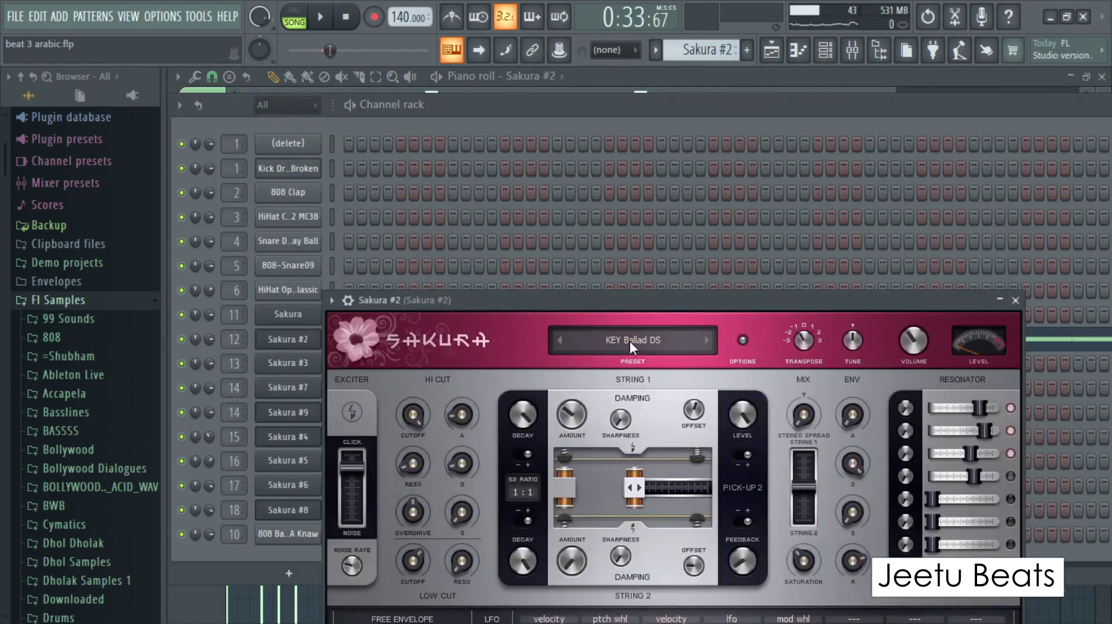
left_click(1015, 301)
key("F6")
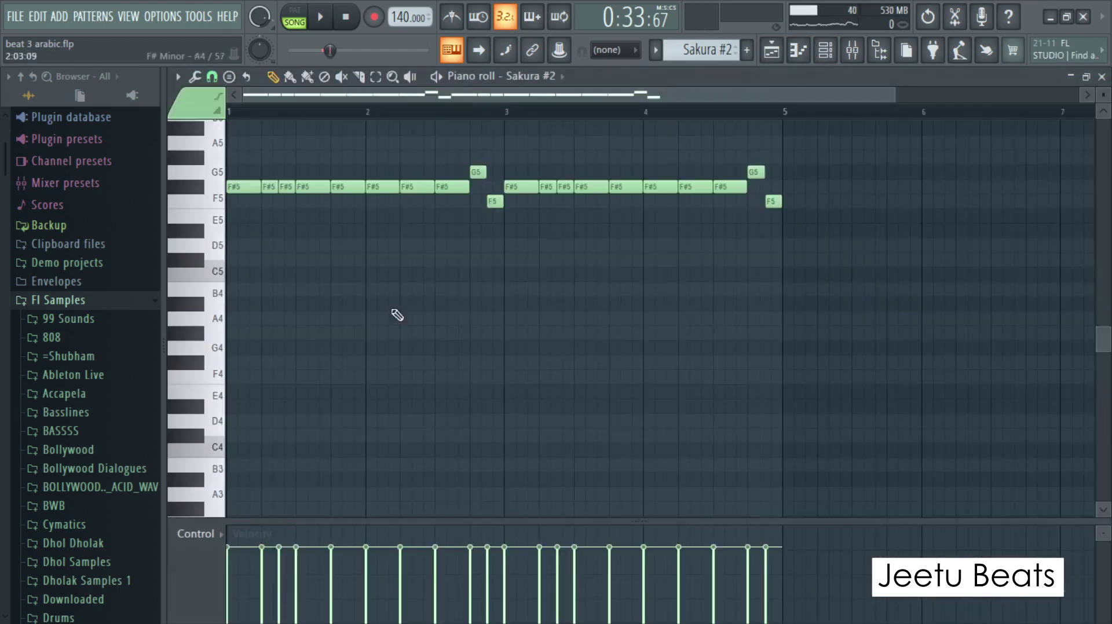
Preview the F#5 key and play the Sakura #2 pattern through its four bars in the piano roll
left_click_drag(890, 92, 663, 92)
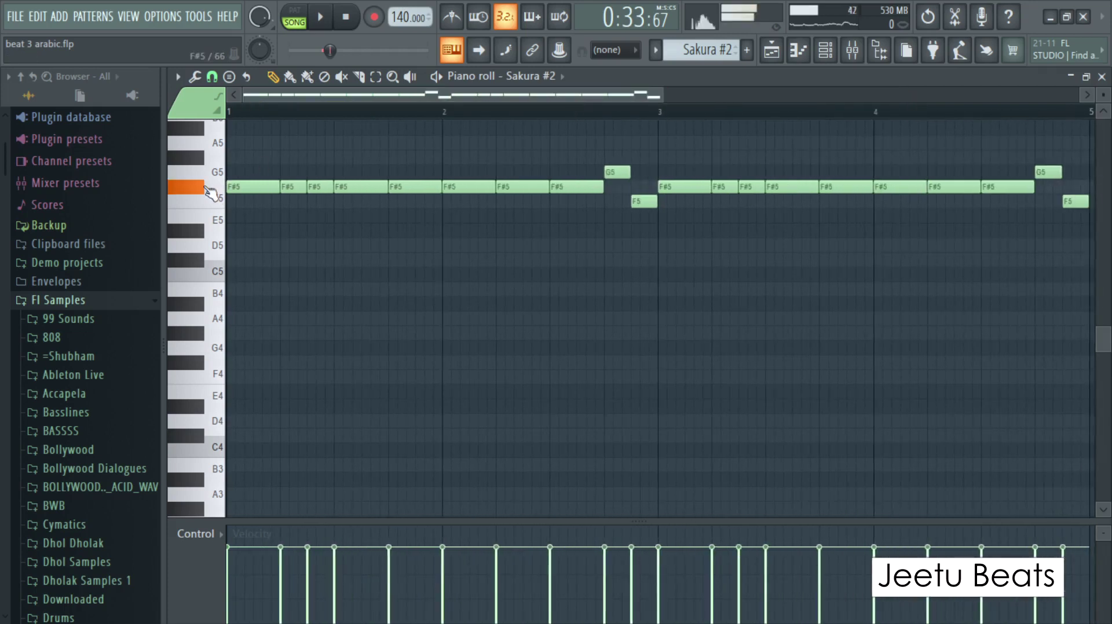
key("space")
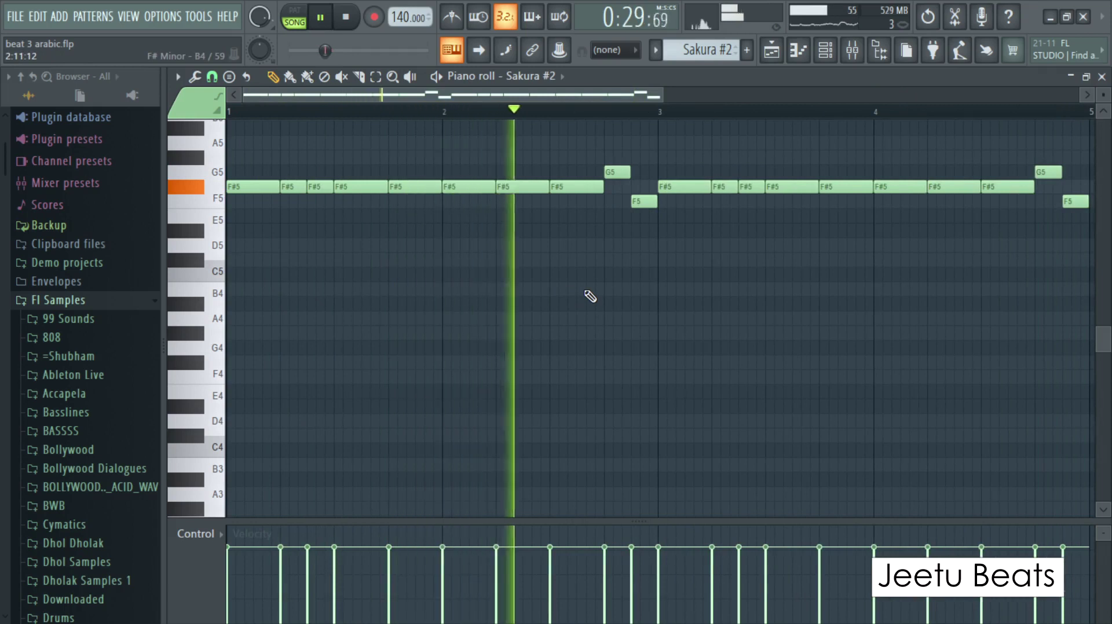
scroll(784, 268, "down", 2)
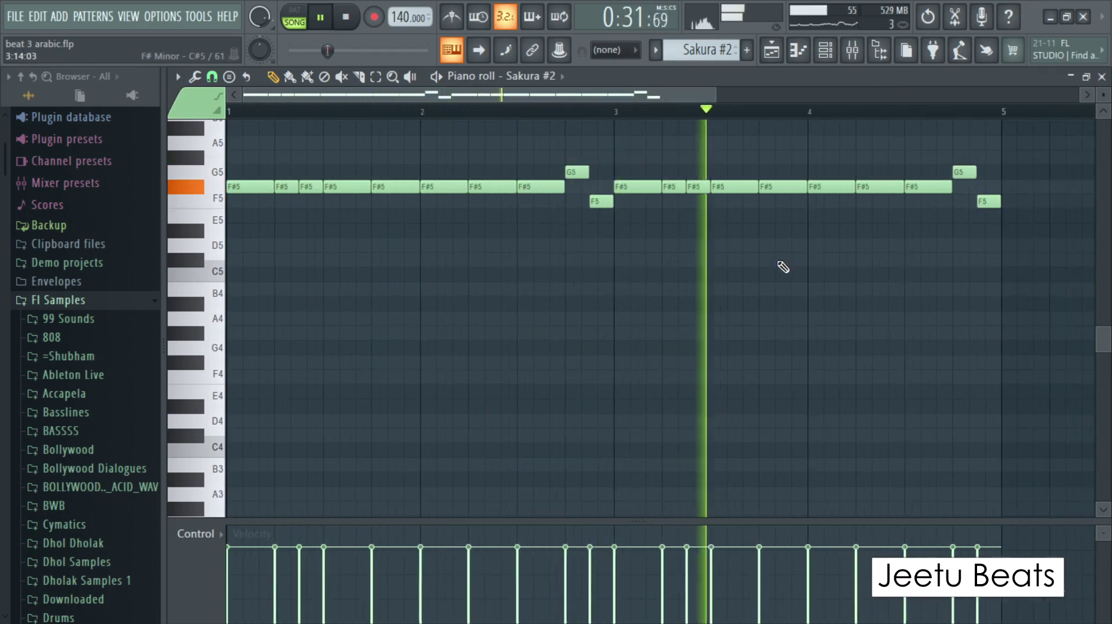
key("space")
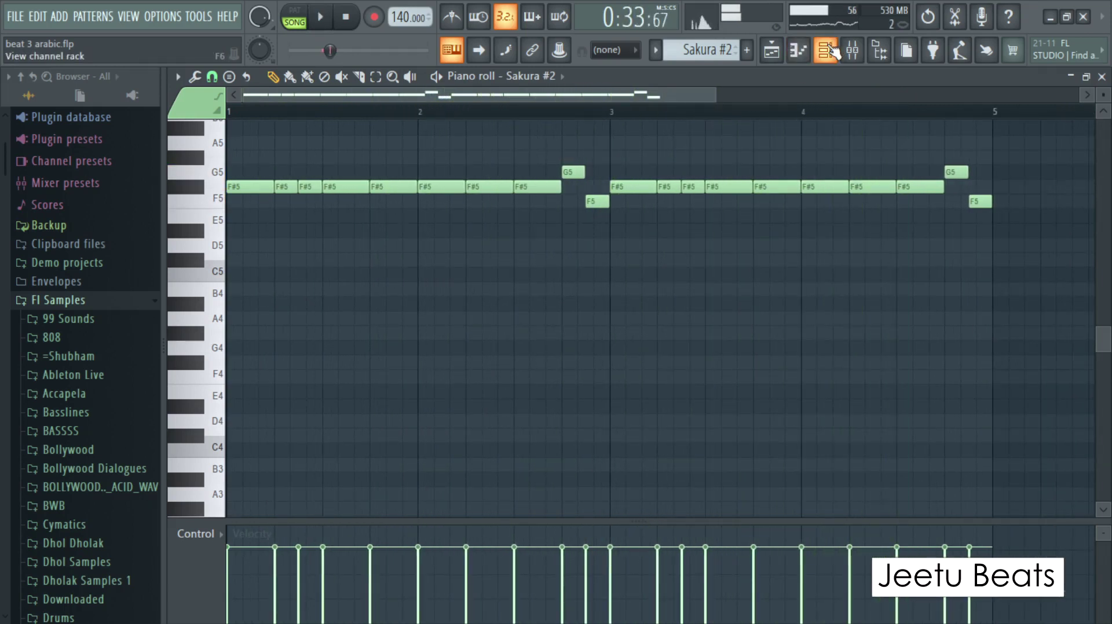
Solo Track 8 in the playlist, play it from bar 17 and open its Sakura #3 clip in the piano roll
left_click(829, 51)
left_click(771, 49)
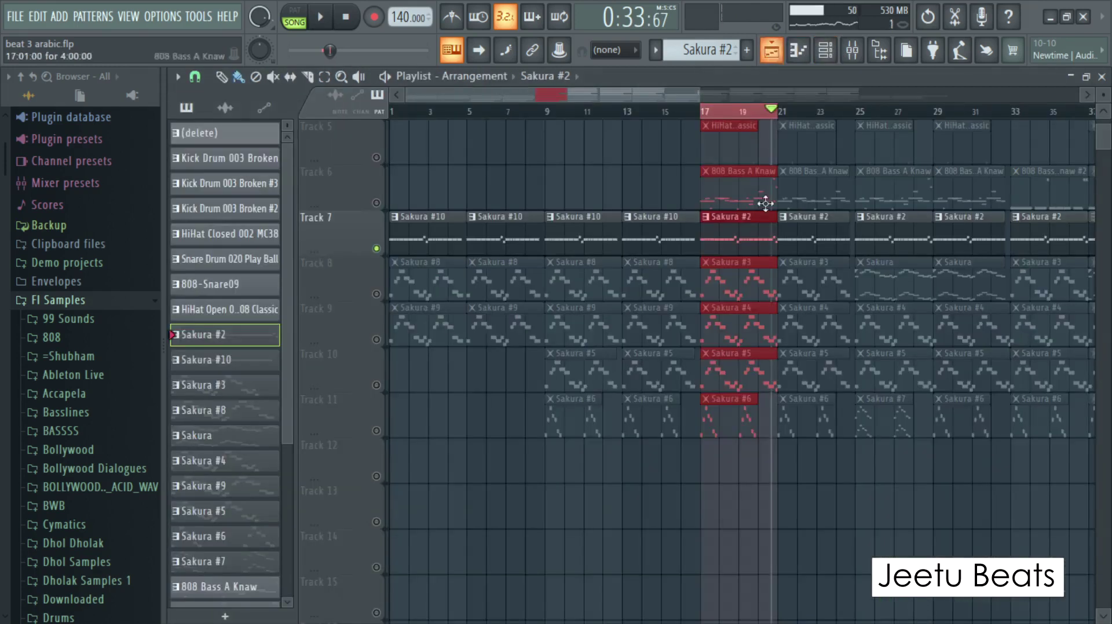
left_click(376, 295)
key("space")
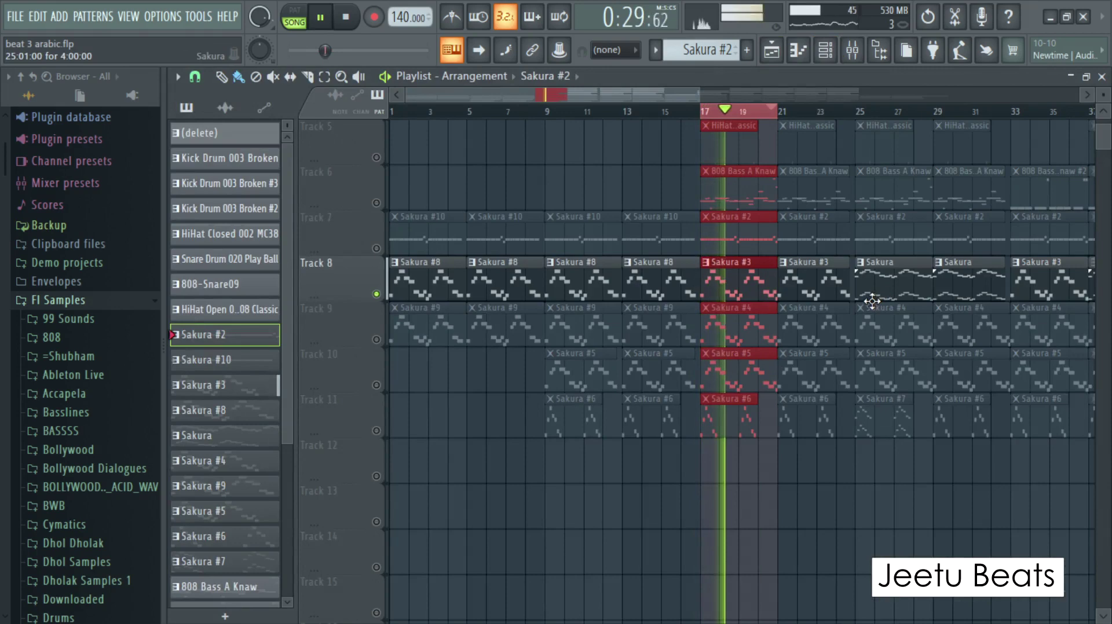
double_click(748, 295)
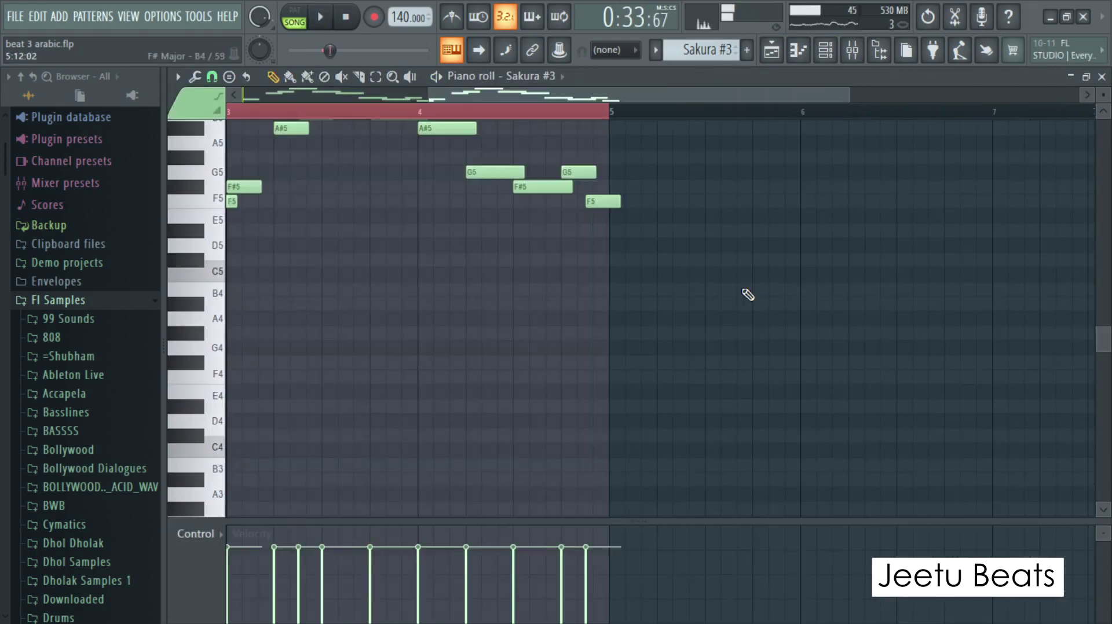
Locate the Sakura #3 channel in the channel rack and examine its melody notes from bar 1 in the piano roll
left_click(825, 50)
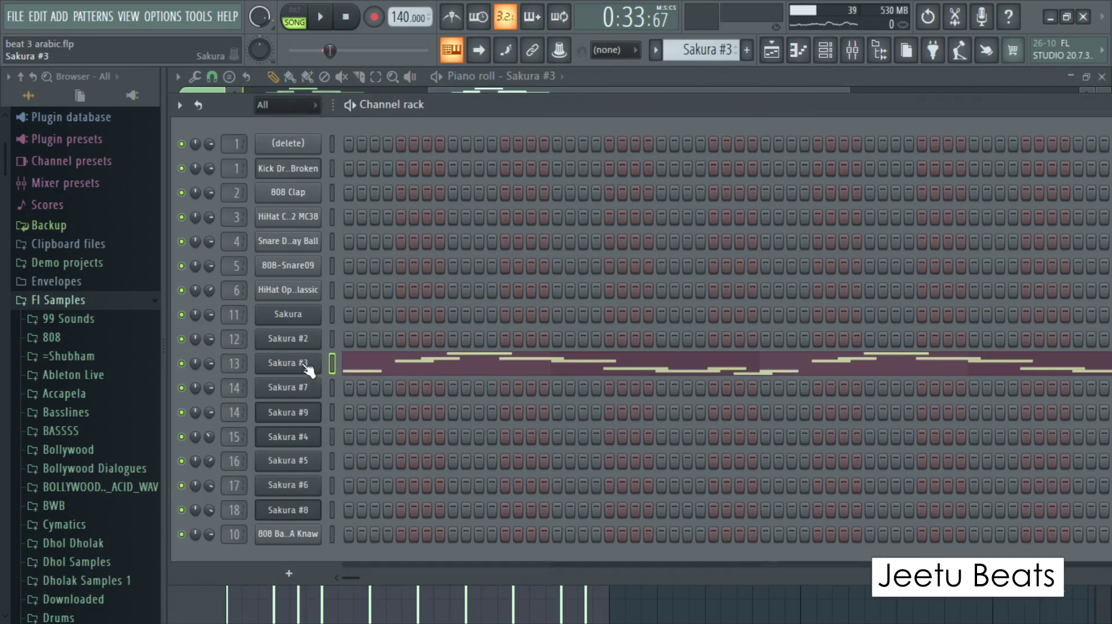
left_click(370, 367)
left_click_drag(654, 100, 421, 249)
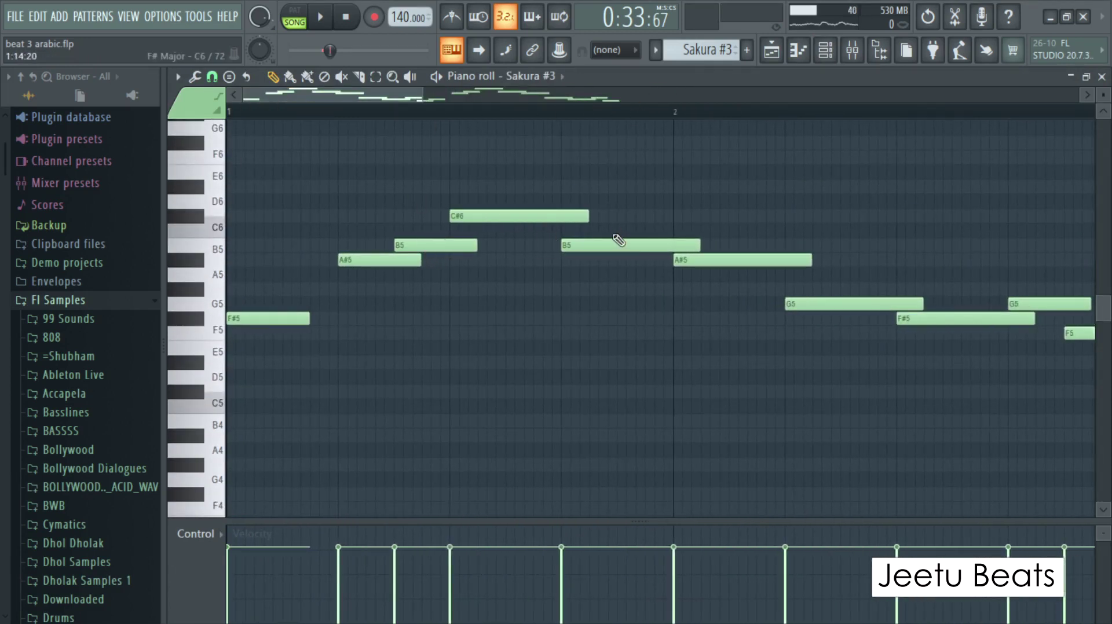
scroll(618, 285, "down", 3)
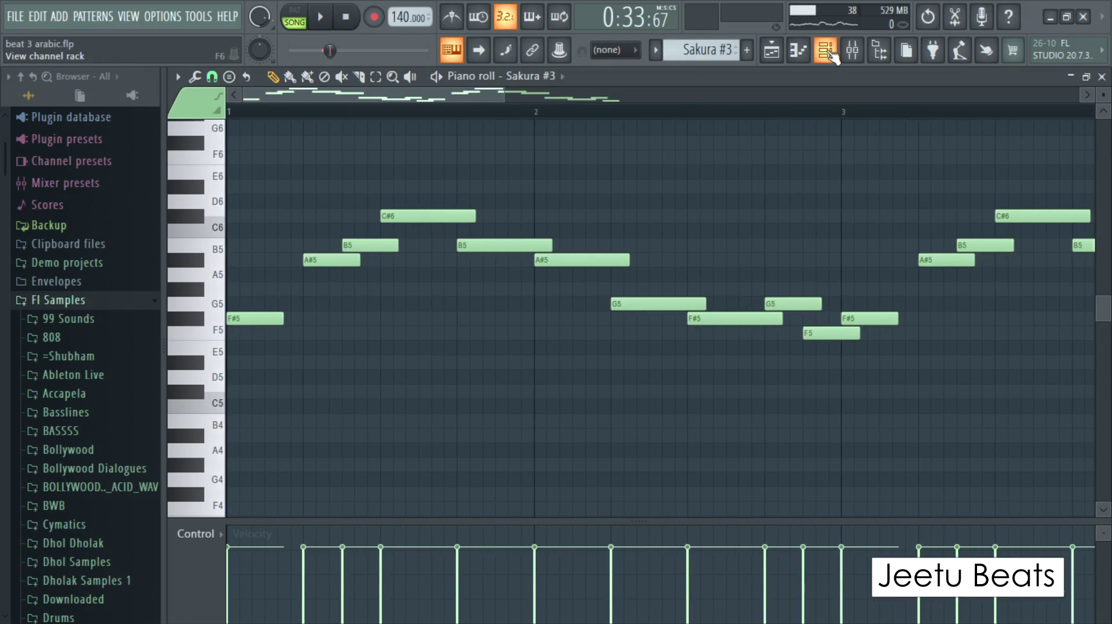
Play the Sakura #3 melody while following it in the channel rack, and return to its piano roll notes
left_click(827, 51)
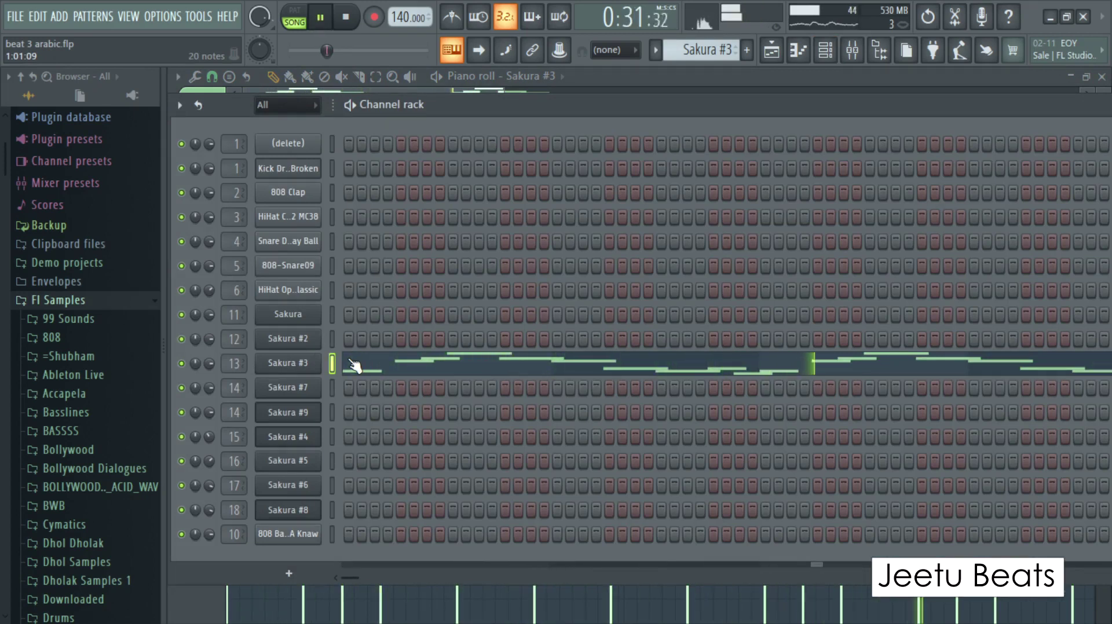
left_click(445, 366)
key("space")
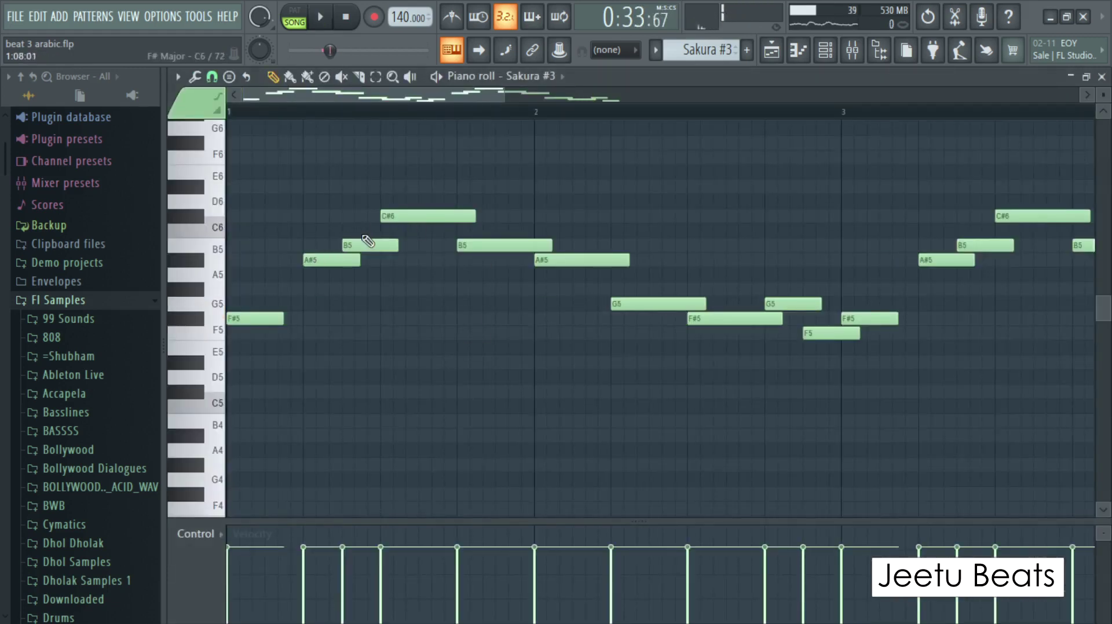
Open the Sakura #3 instrument's miscellaneous channel settings, inspect the portamento option and play the melody
left_click(825, 49)
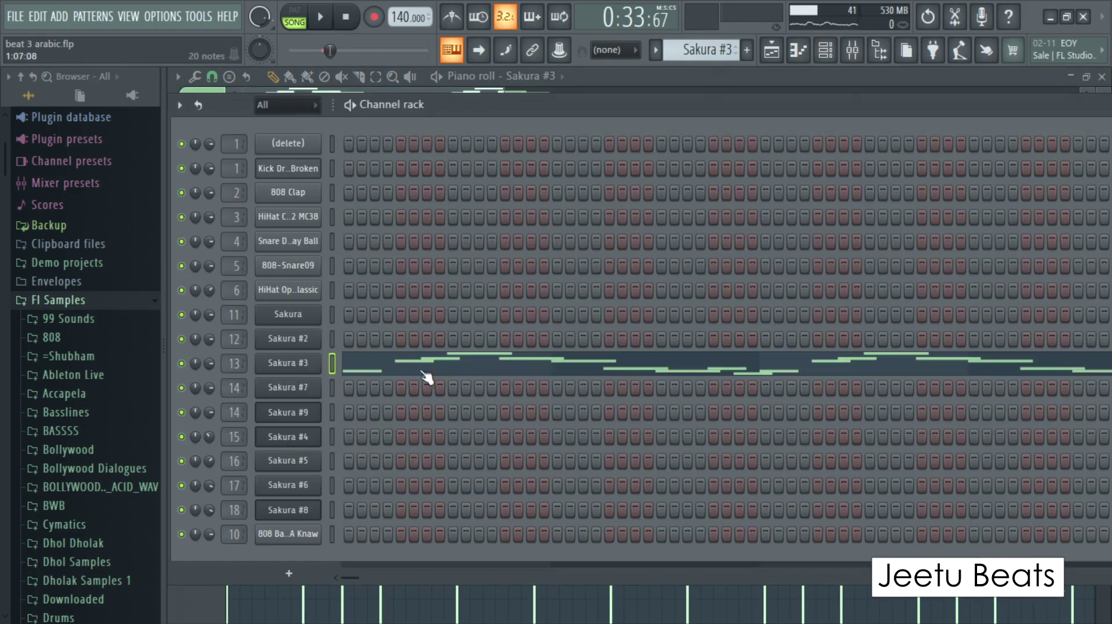
left_click(303, 366)
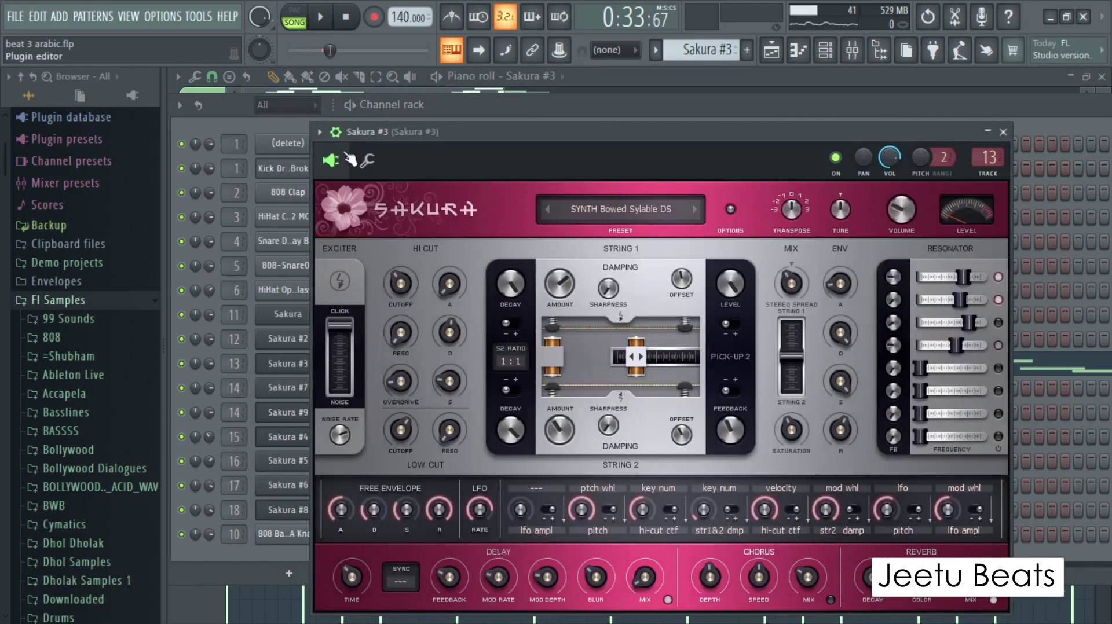
left_click(368, 164)
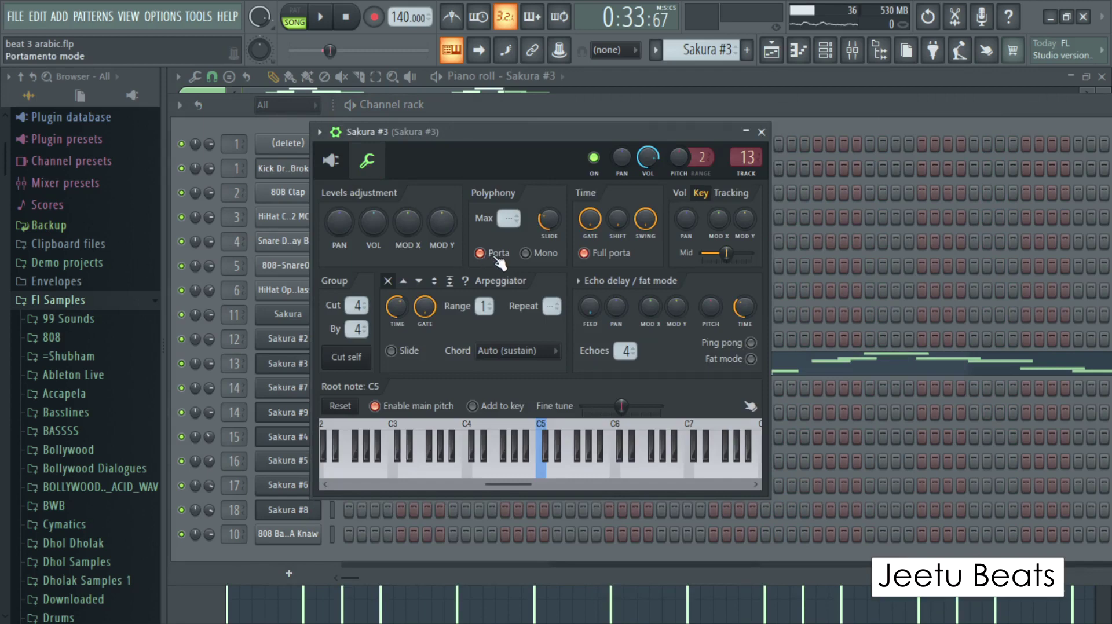
left_click(542, 107)
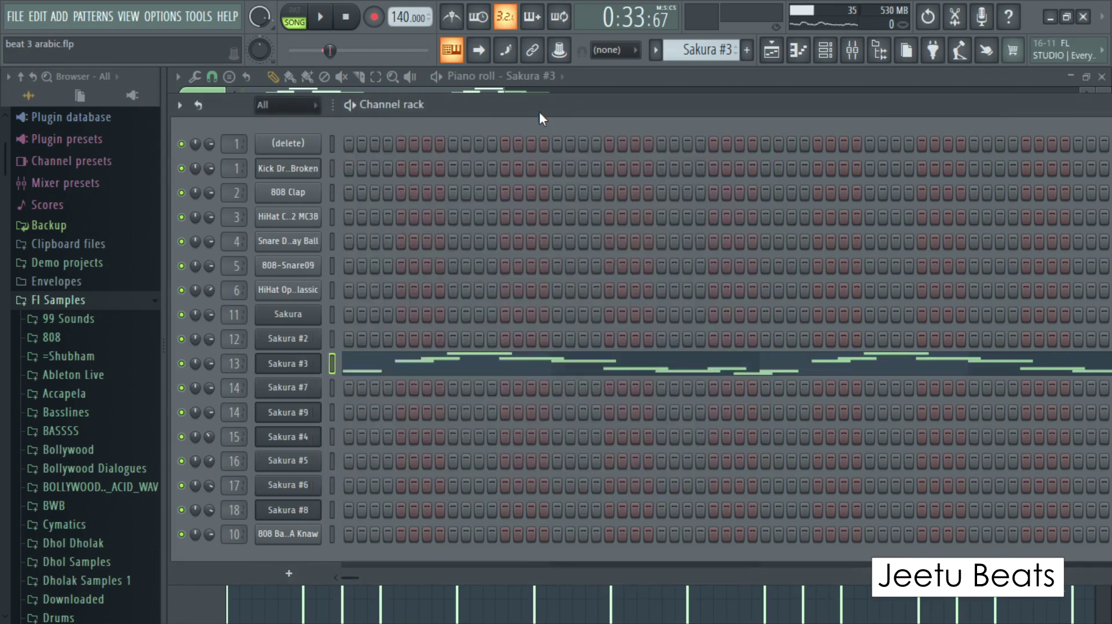
key("space")
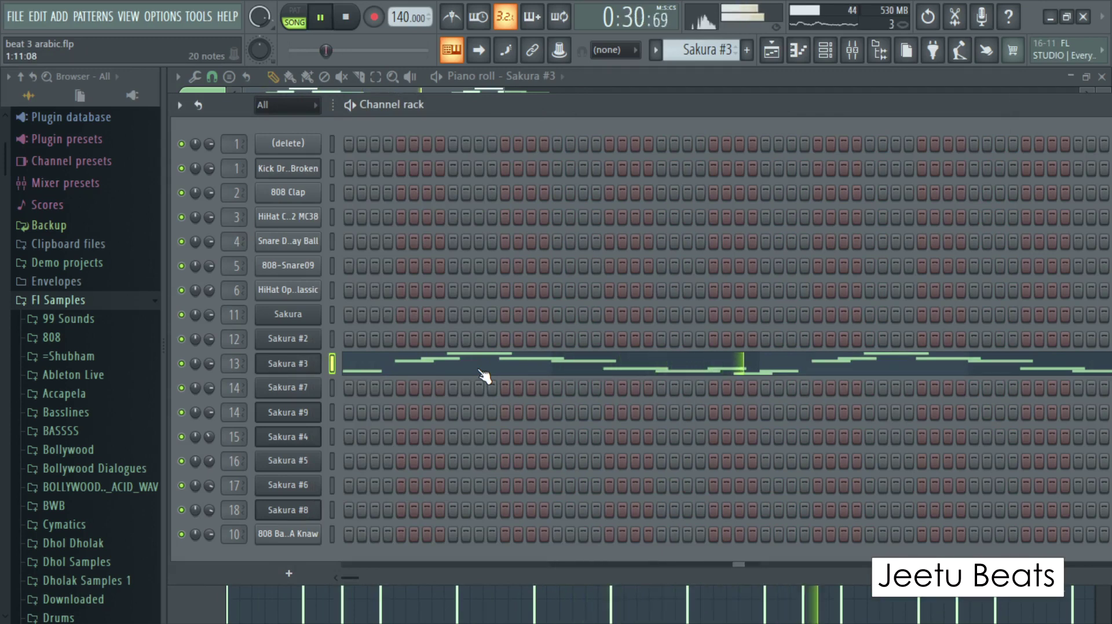
key("space")
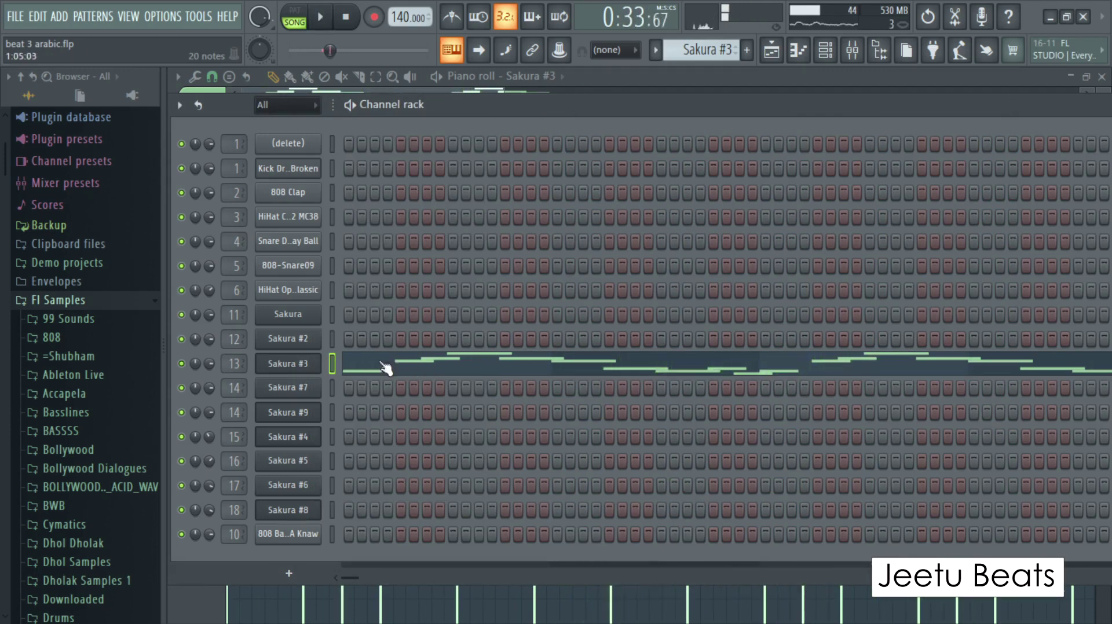
Turn on Porta in the Sakura #3 polyphony settings and play the melody to hear the glide
left_click(307, 363)
left_click(480, 254)
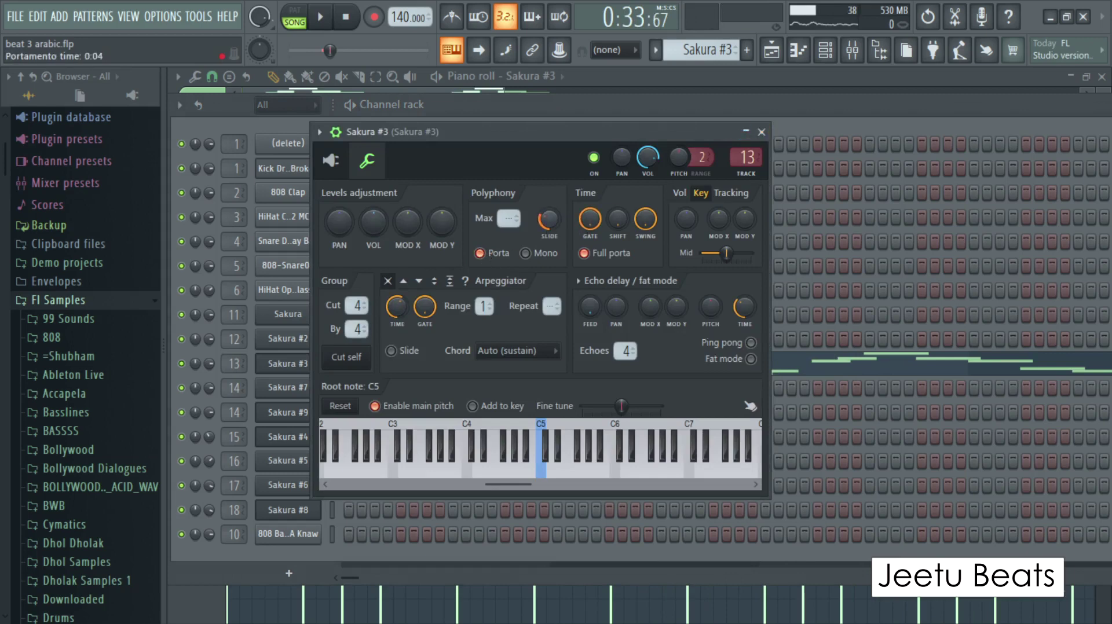
left_click(761, 132)
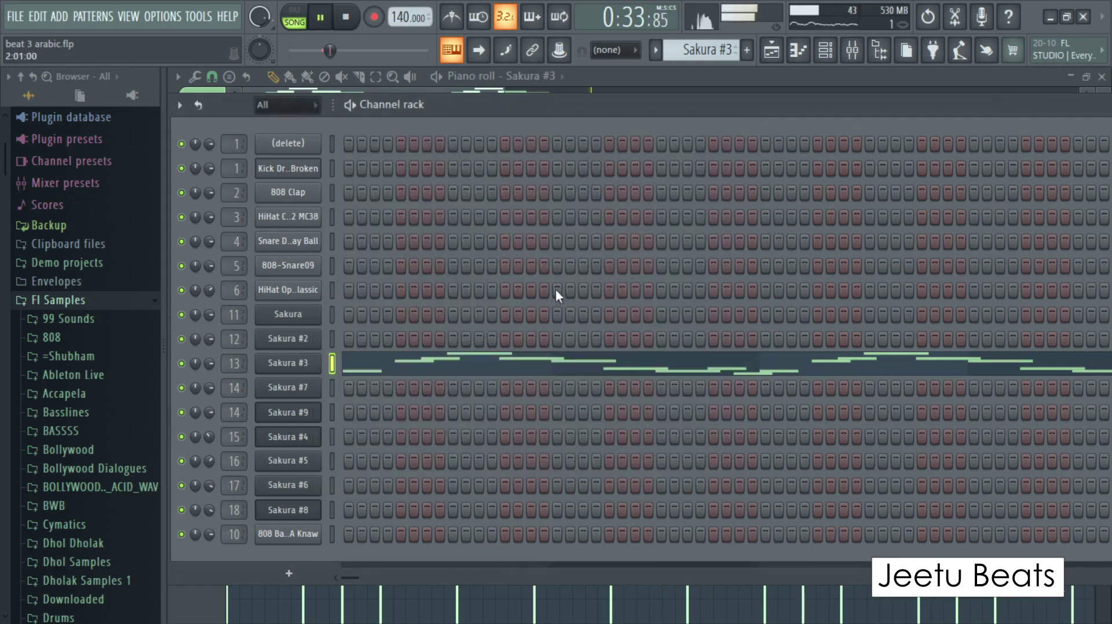
key("space")
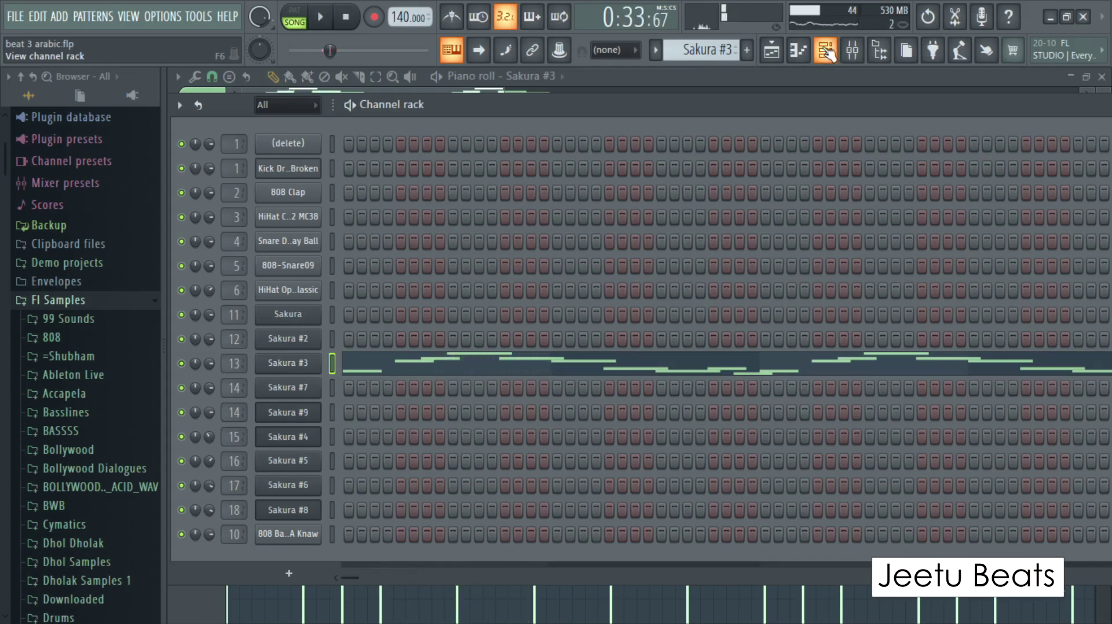
left_click(826, 52)
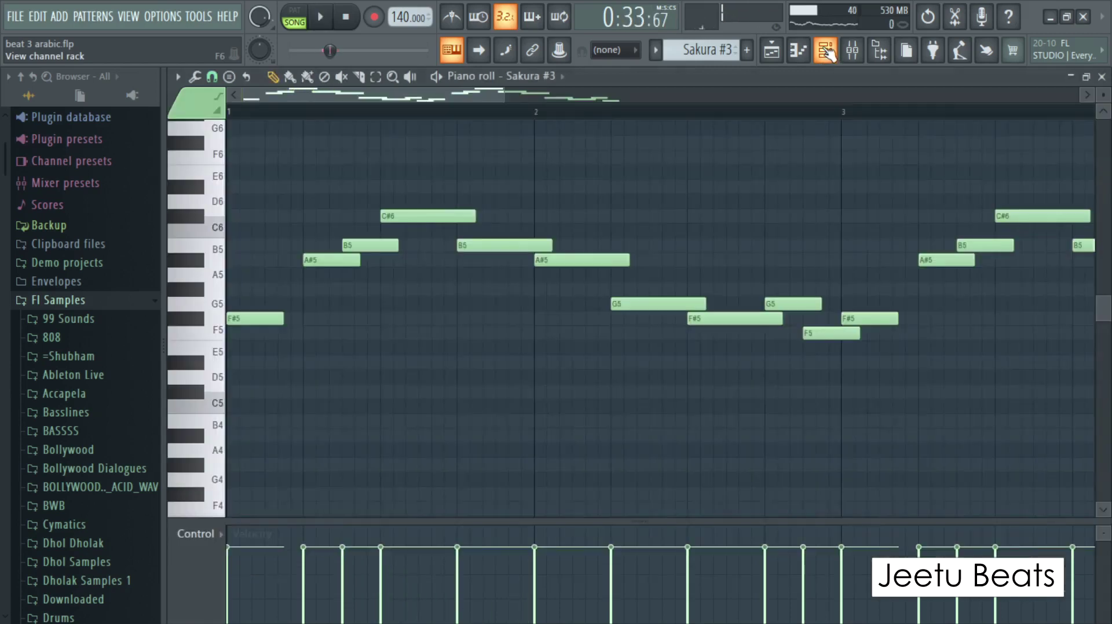
Solo Track 9 in the playlist, play it from bar 17 and open its Sakura #4 clip in the piano roll
left_click(772, 50)
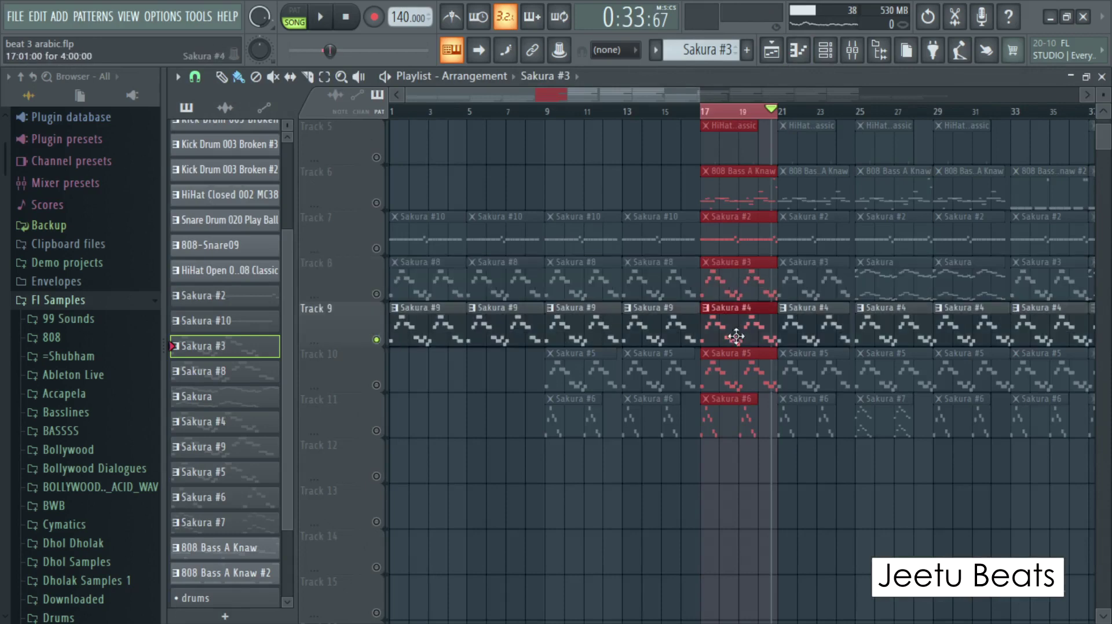
key("space")
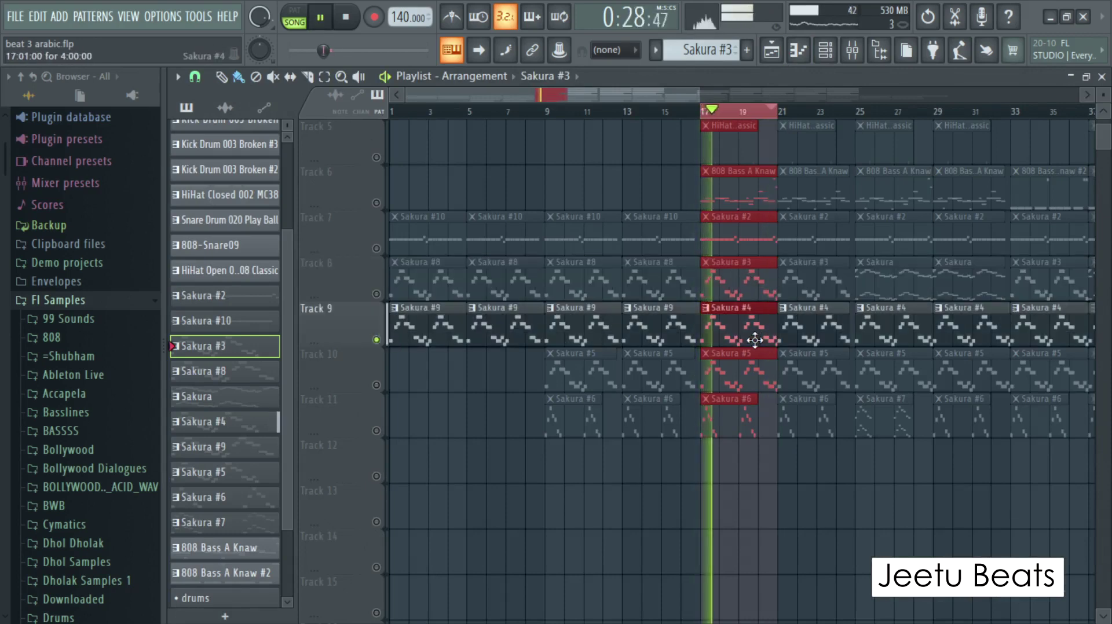
double_click(753, 340)
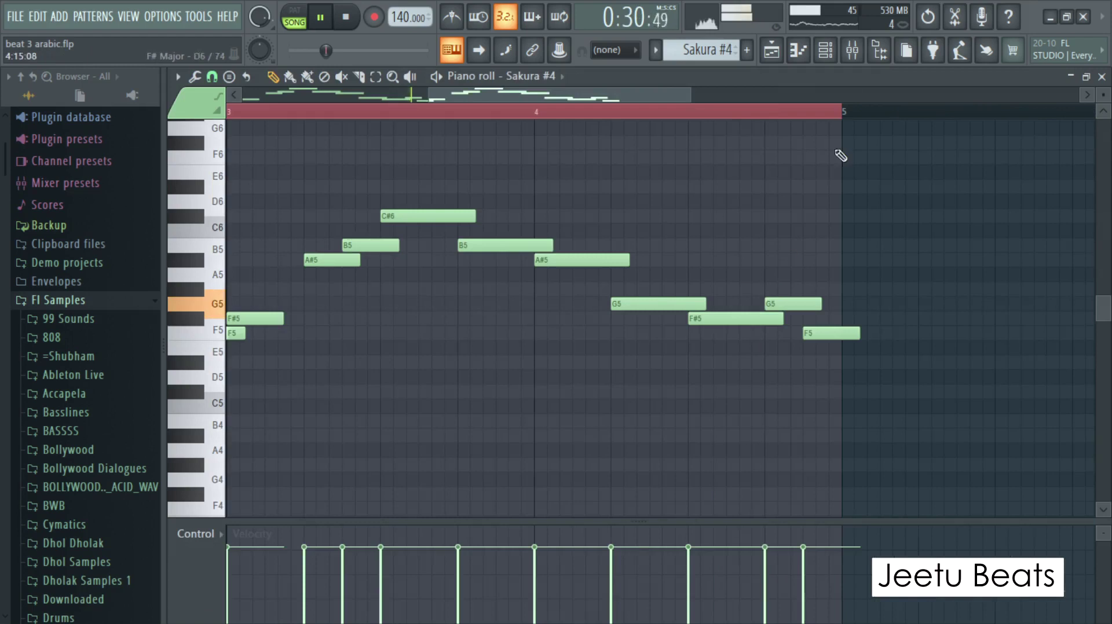
Stop playback and inspect the presets loaded in the Sakura #4 and Sakura #9 instruments
key("F6")
key("space")
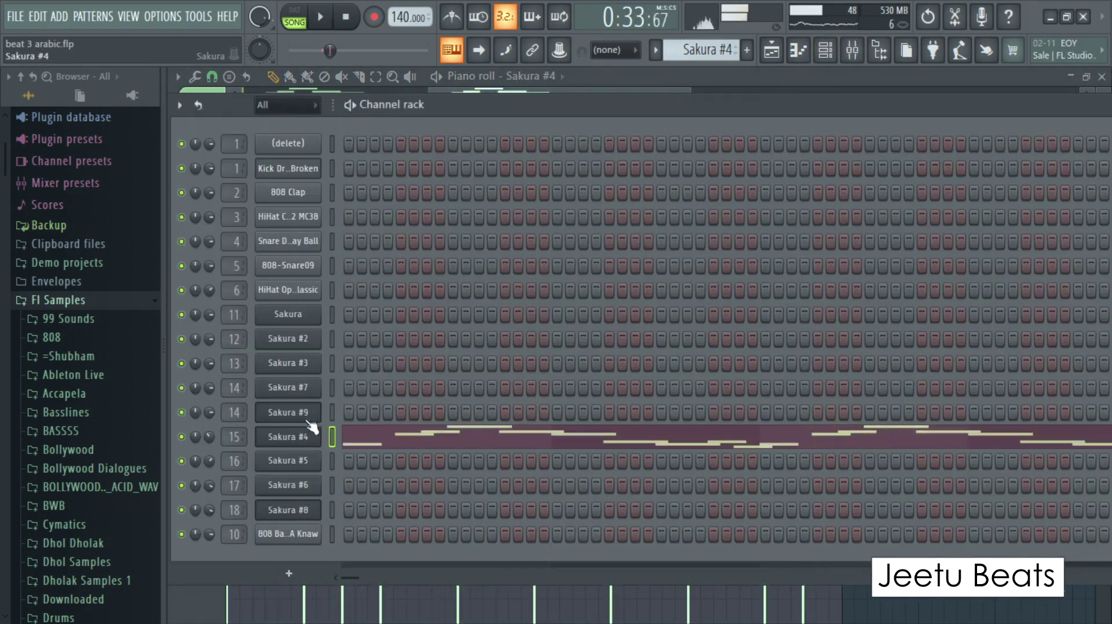
left_click(287, 437)
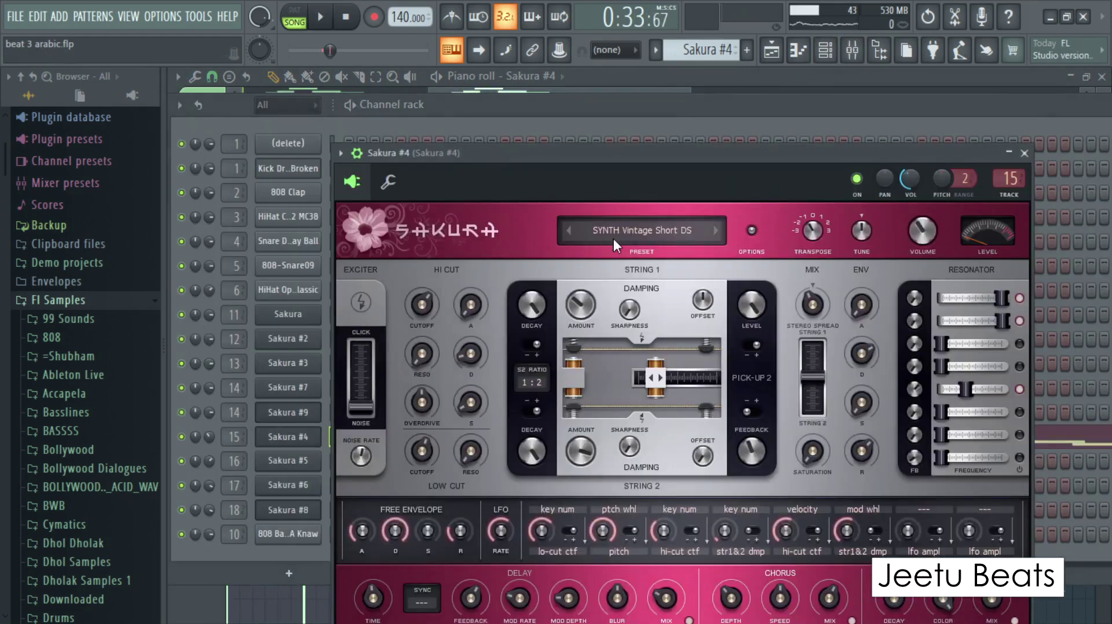
left_click(1024, 154)
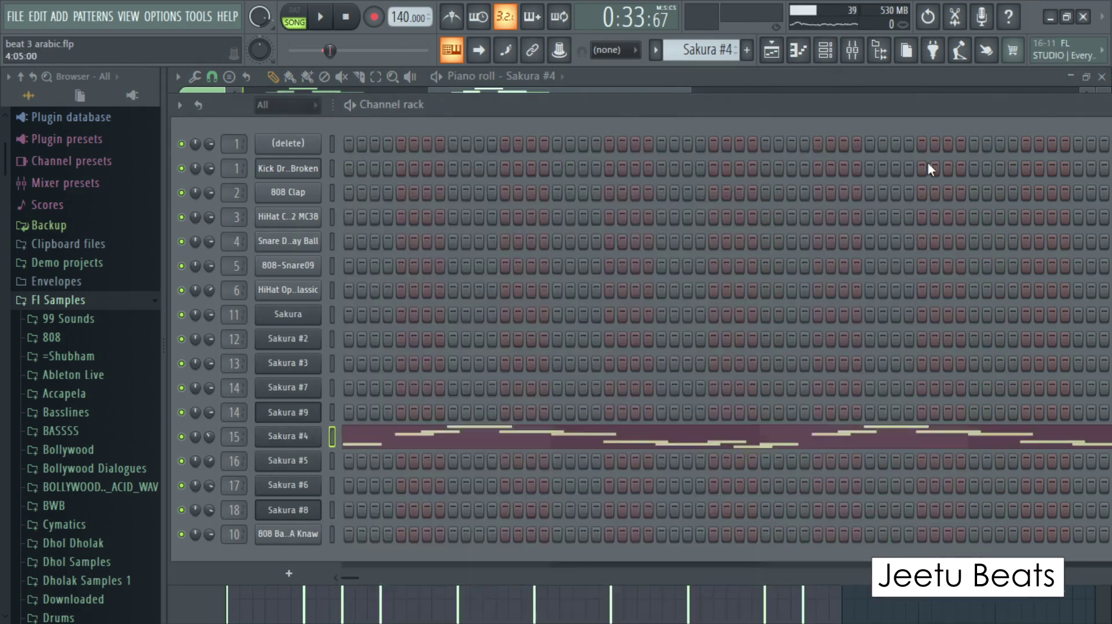
left_click(301, 415)
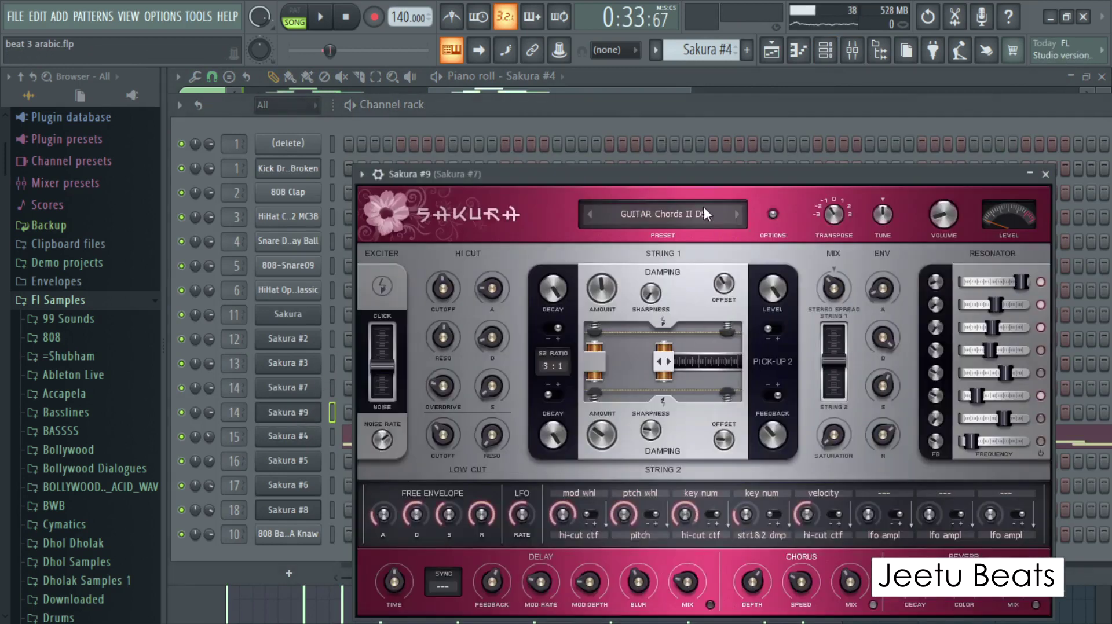
left_click(1045, 174)
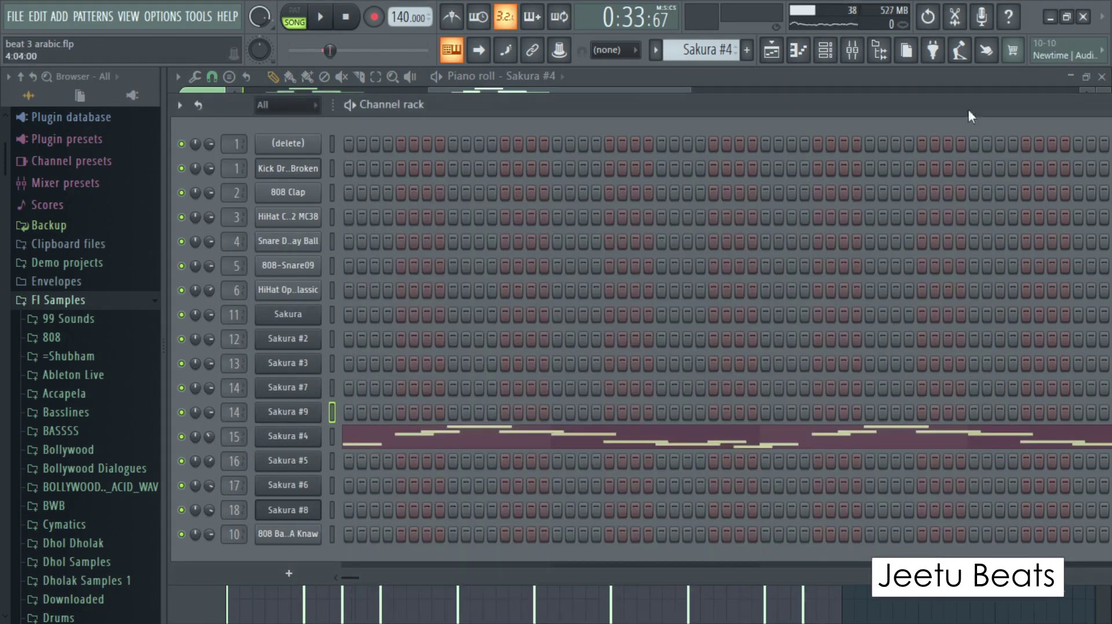
Solo Track 10 in the playlist, play it from bar 17 and open its Sakura #5 clip in the piano roll
left_click(798, 51)
left_click(773, 52)
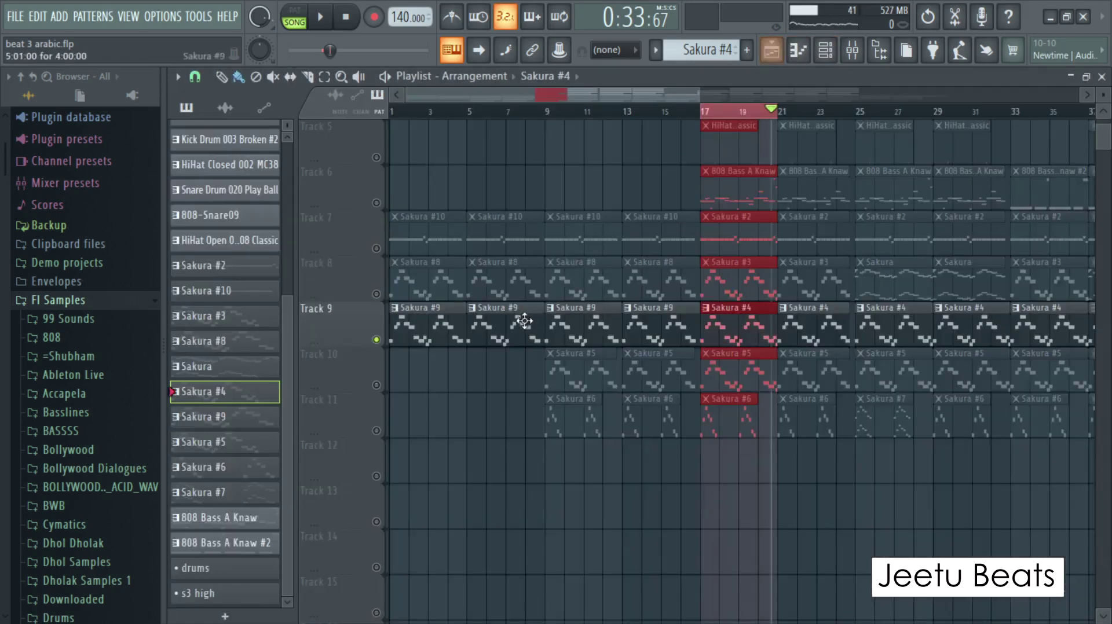
scroll(509, 312, "down", 3)
right_click(378, 249)
key("space")
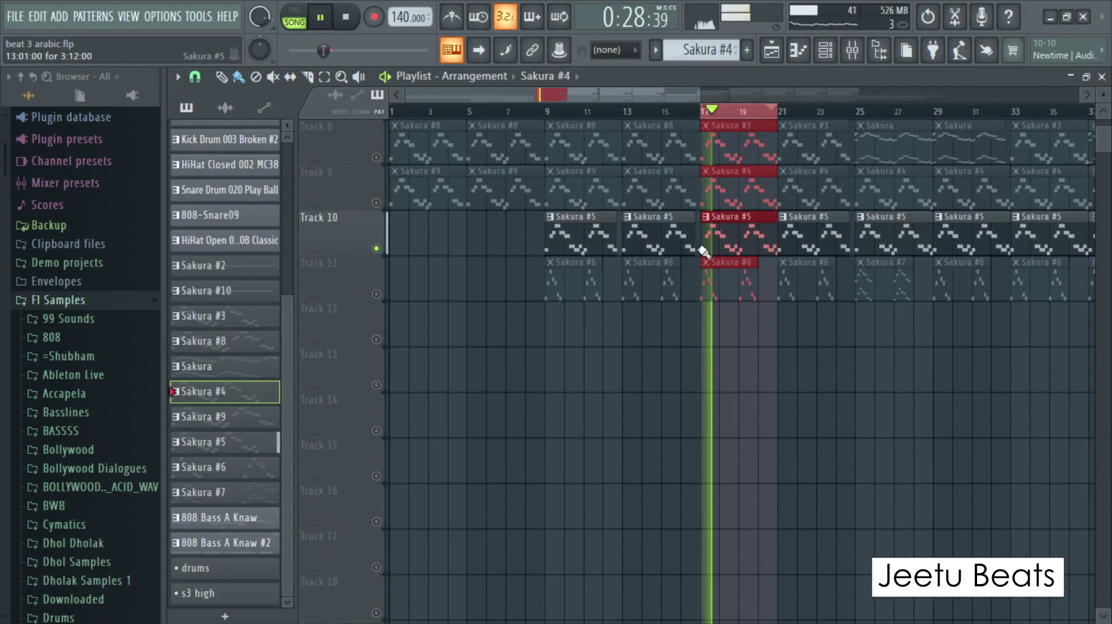
double_click(704, 249)
Follow Sakura #5 in the channel rack, stop playback and inspect the preset loaded in its instrument
left_click(822, 53)
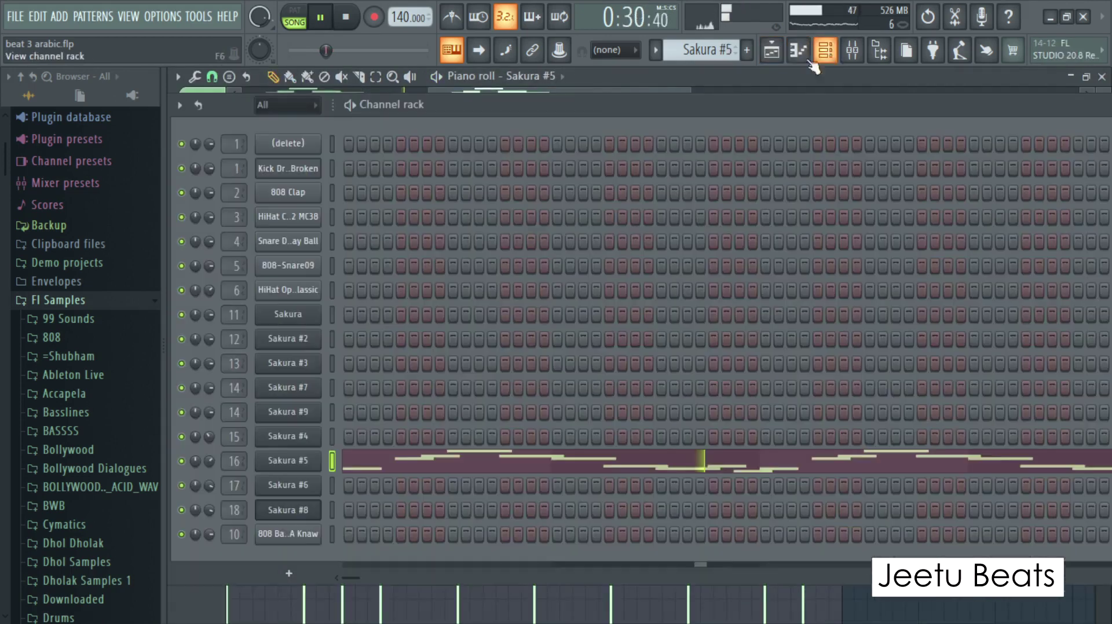
key("space")
left_click(299, 462)
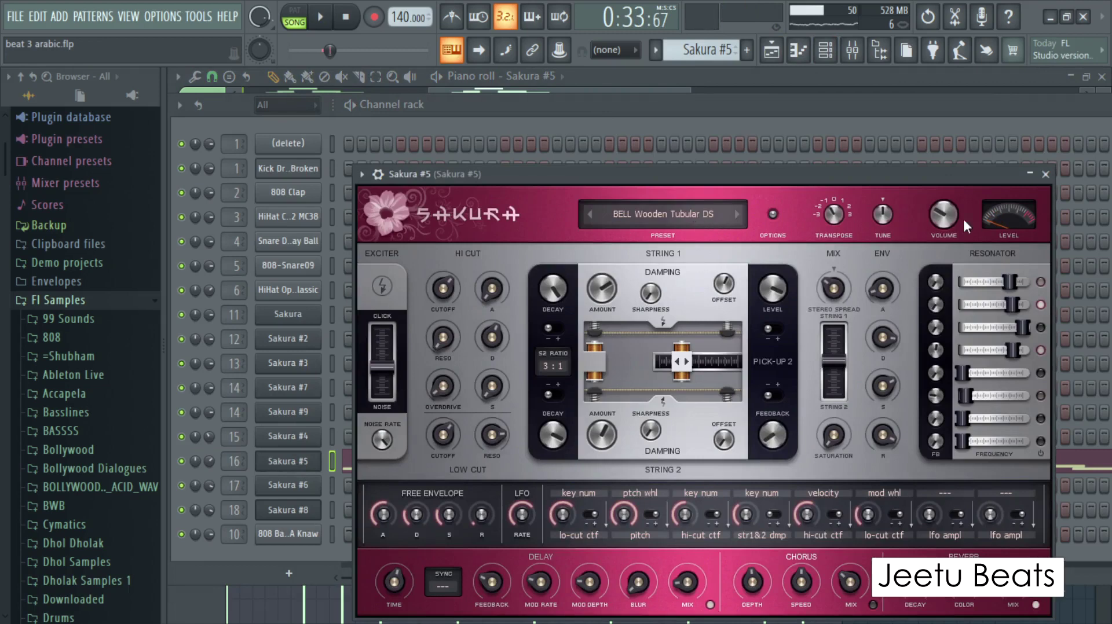
left_click(1045, 175)
Solo Track 11 in the playlist, play it from bar 17 and open its Sakura #6 clip in the piano roll
left_click(770, 50)
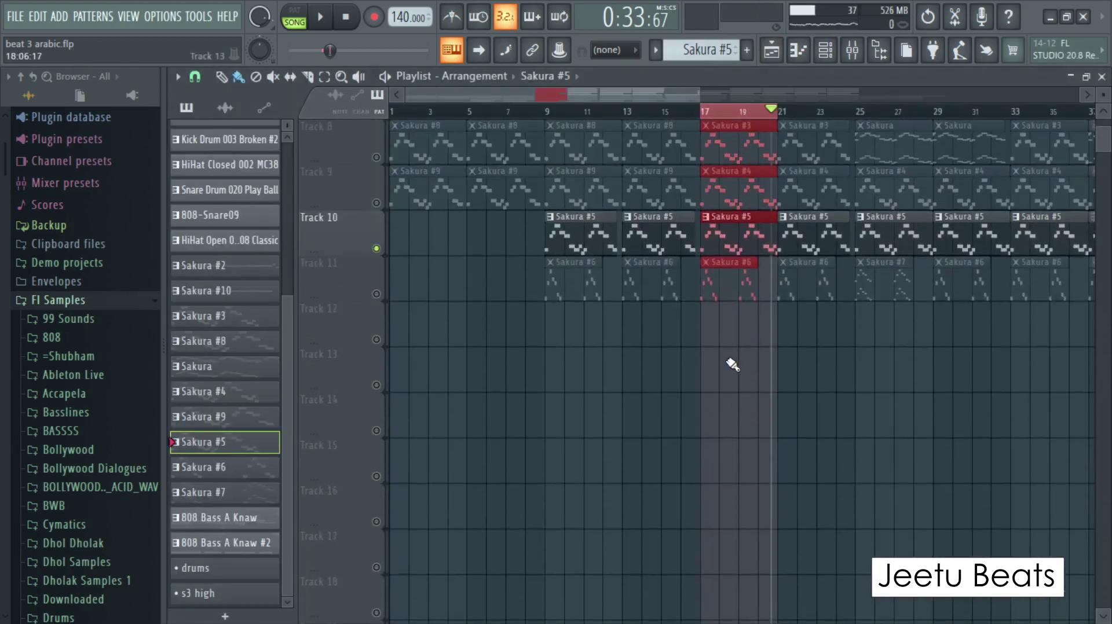
scroll(779, 293, "up", 2)
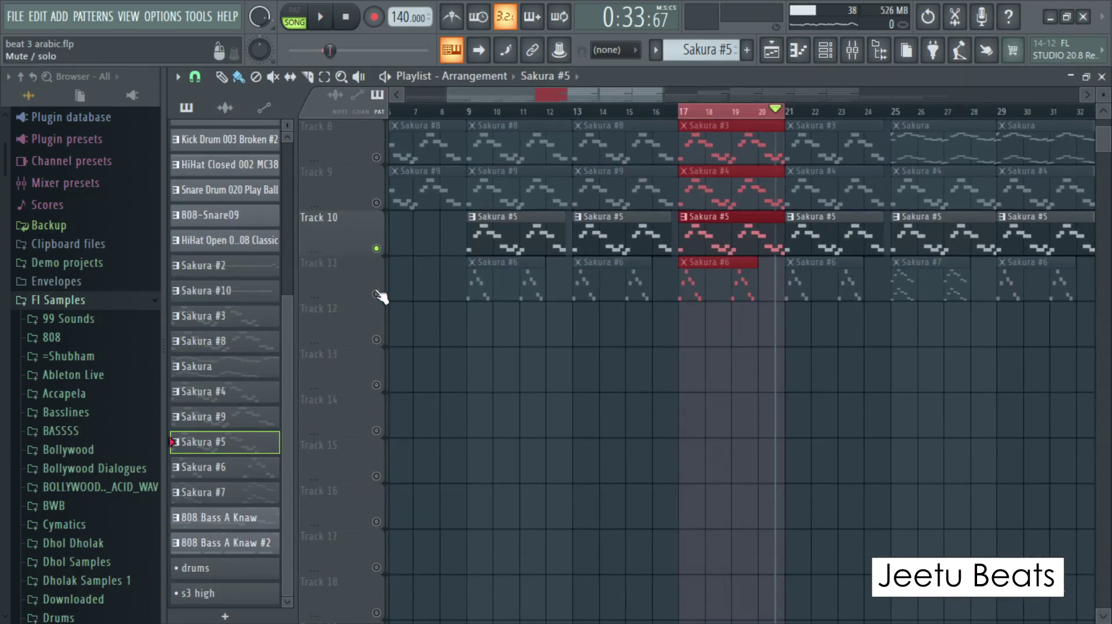
key("space")
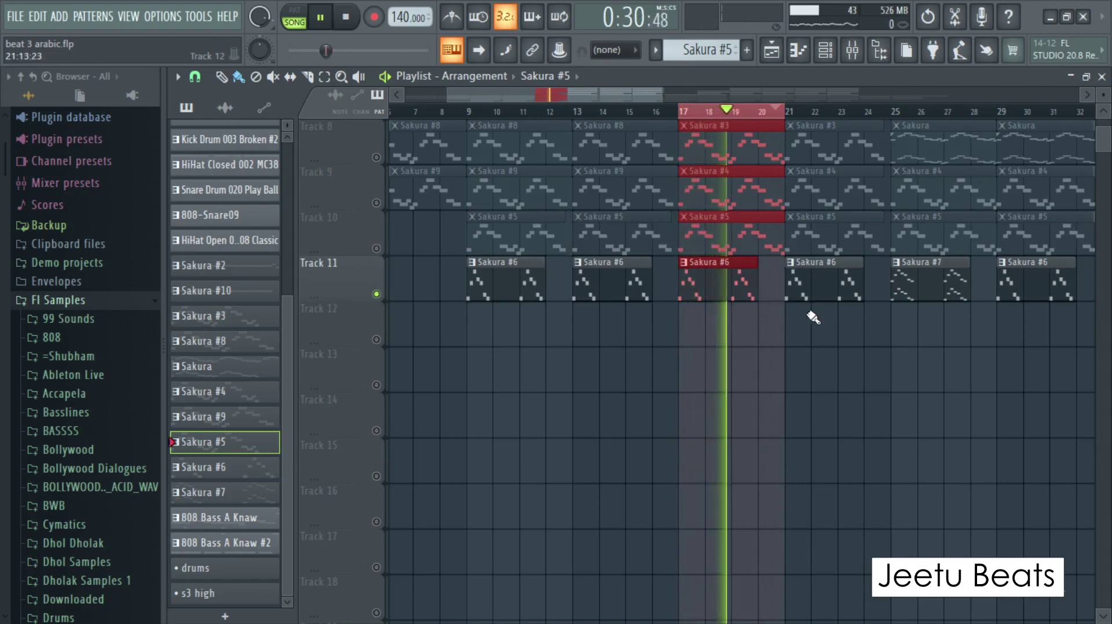
key("space")
double_click(730, 295)
Inspect the preset loaded in the Sakura #6 instrument
key("F6")
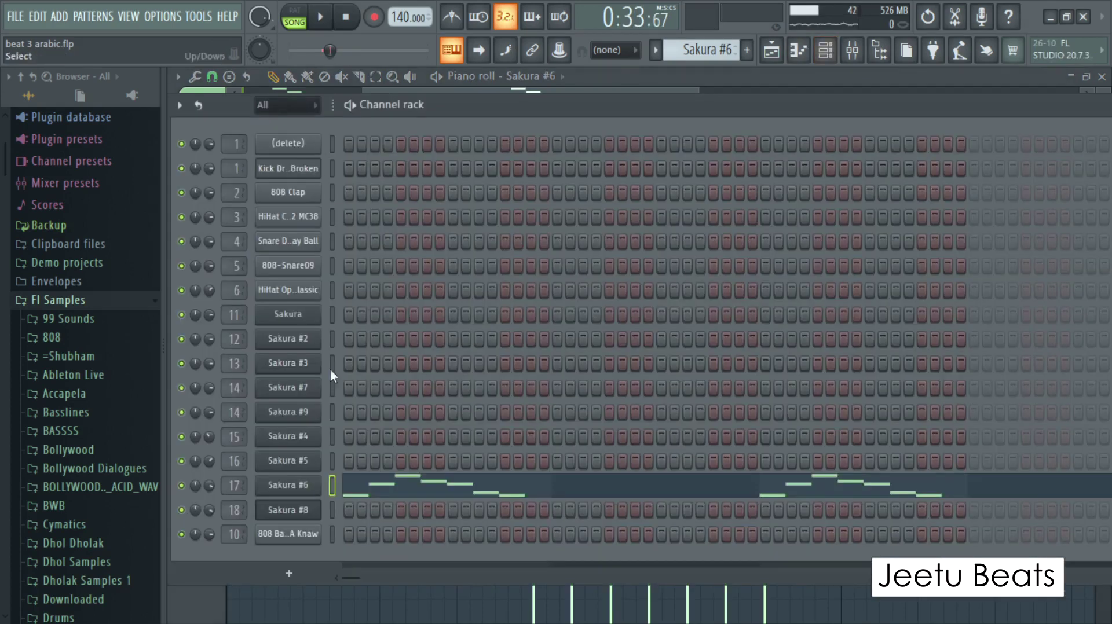
left_click(314, 485)
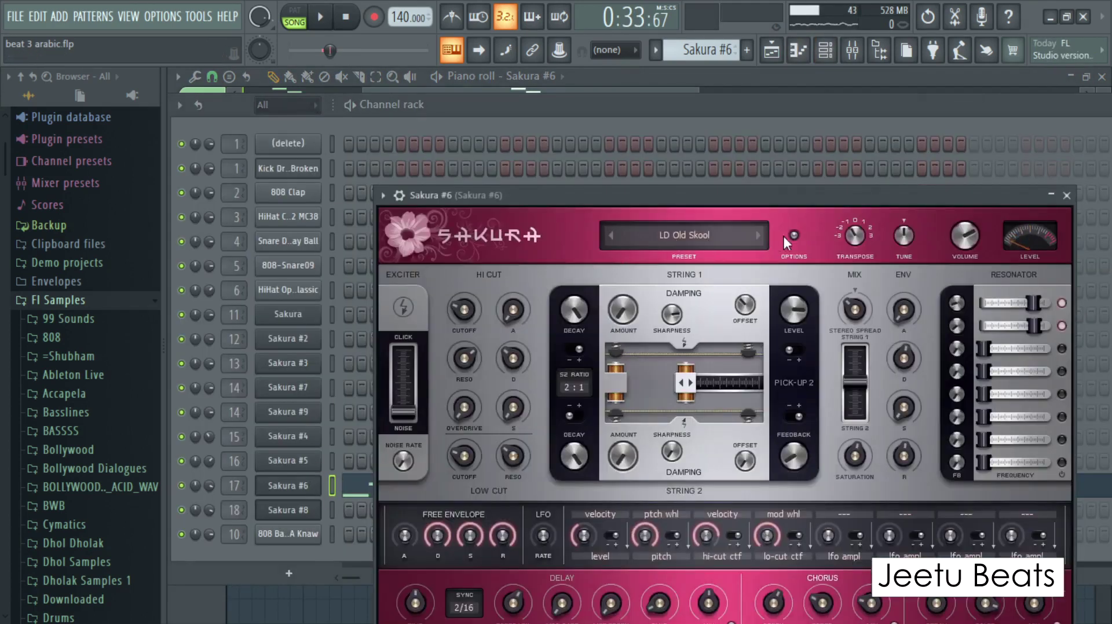
left_click(1065, 196)
Unmute Tracks 7 to 10 alongside Track 11 in the playlist and play all the melody layers together from bar 17
left_click(772, 50)
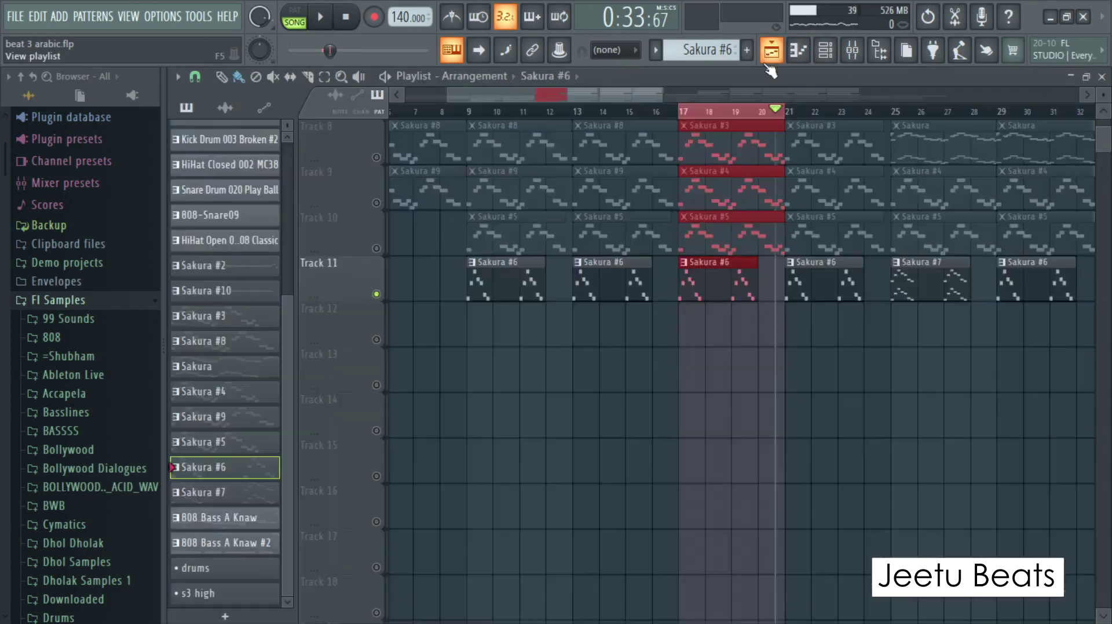
left_click(376, 386)
left_click(377, 339)
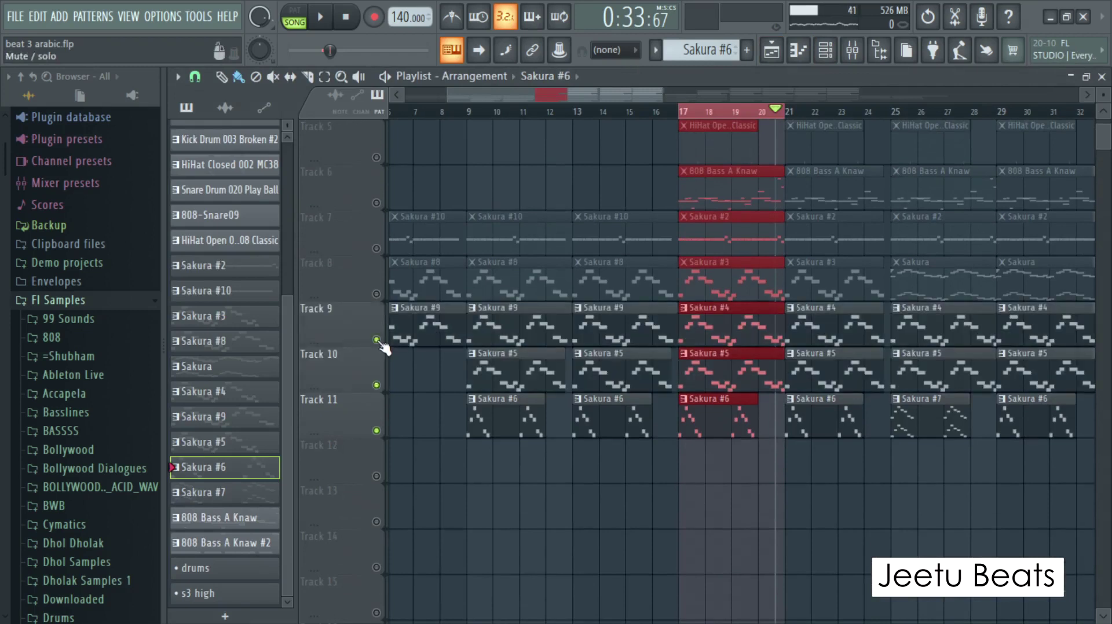
left_click(376, 294)
left_click(376, 248)
key("space")
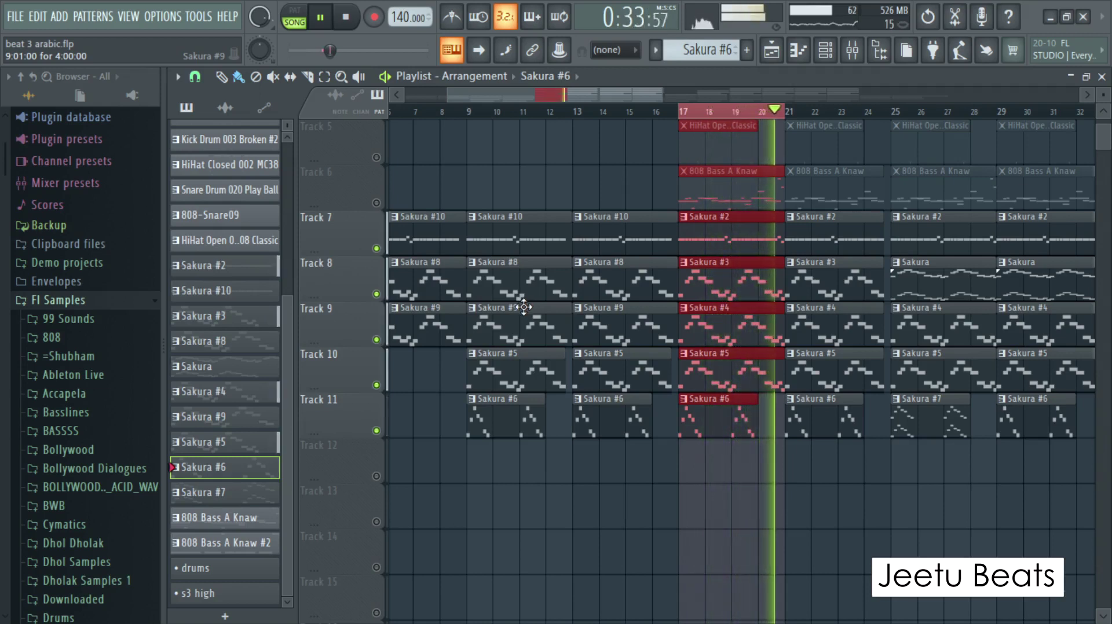
key("space")
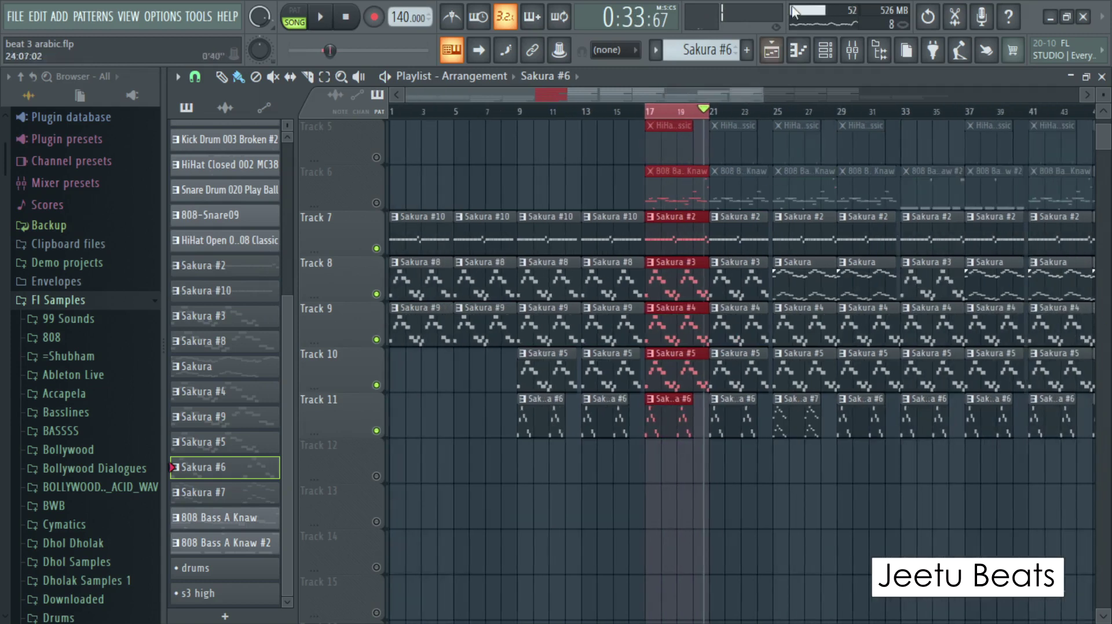
Review the channel rack and mixer routing, and select the Kick Drum 003 Broken mixer track to view its effects
left_click(825, 50)
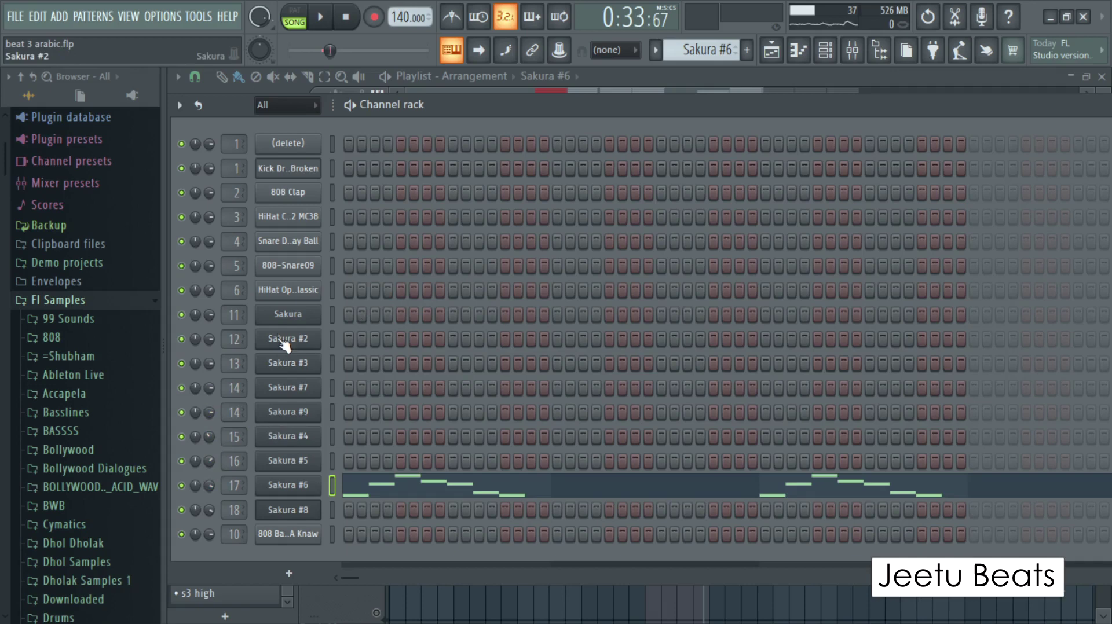
left_click(852, 50)
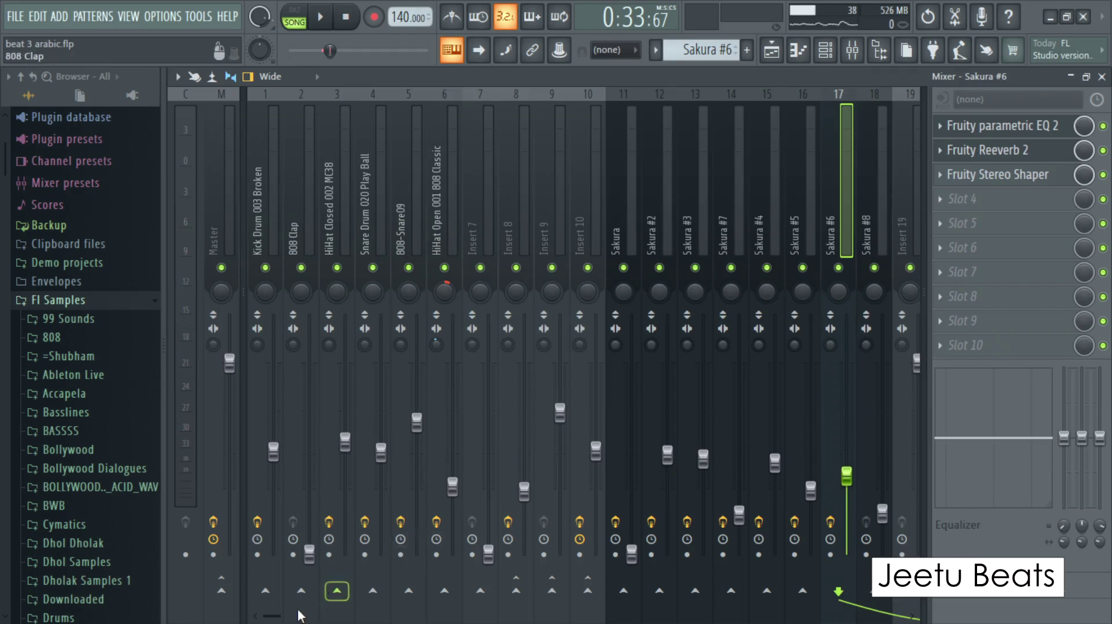
mouse_move(269, 616)
left_mouse_down()
mouse_move(361, 618)
mouse_move(264, 613)
left_mouse_up()
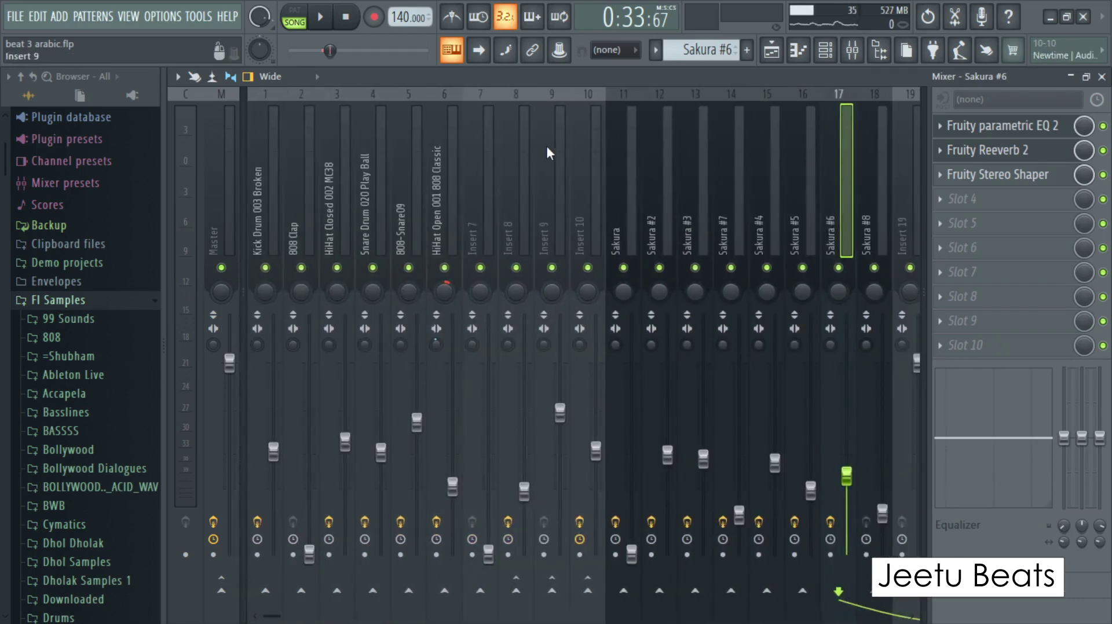
left_click(266, 190)
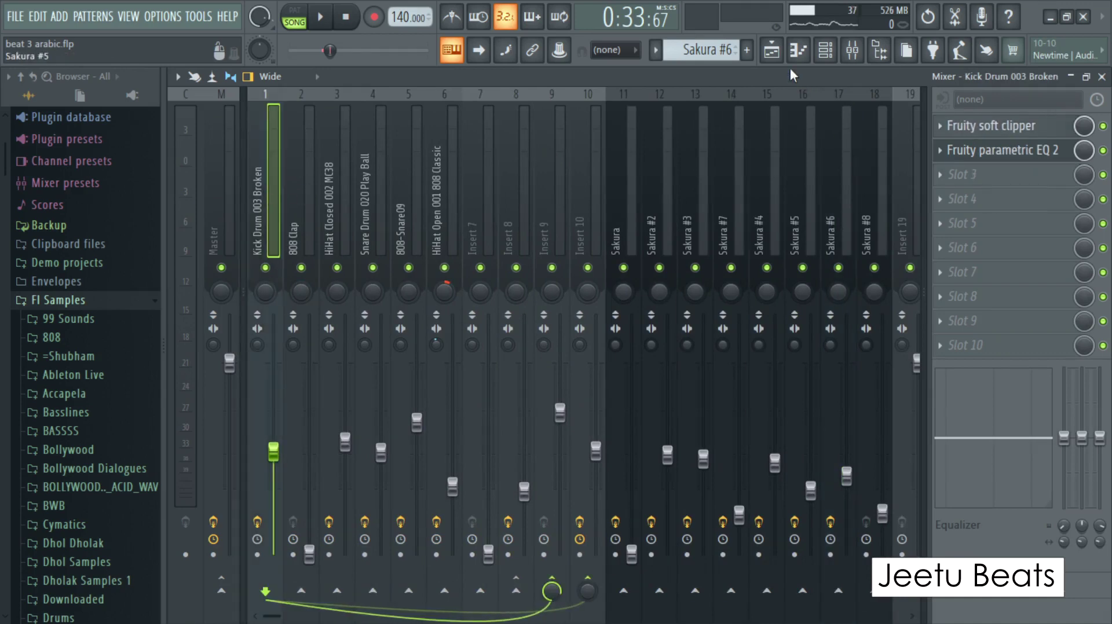
Solo Track 1 in the playlist and open its Kick Drum 003 Broken clip at bar 17 in the piano roll
left_click(772, 51)
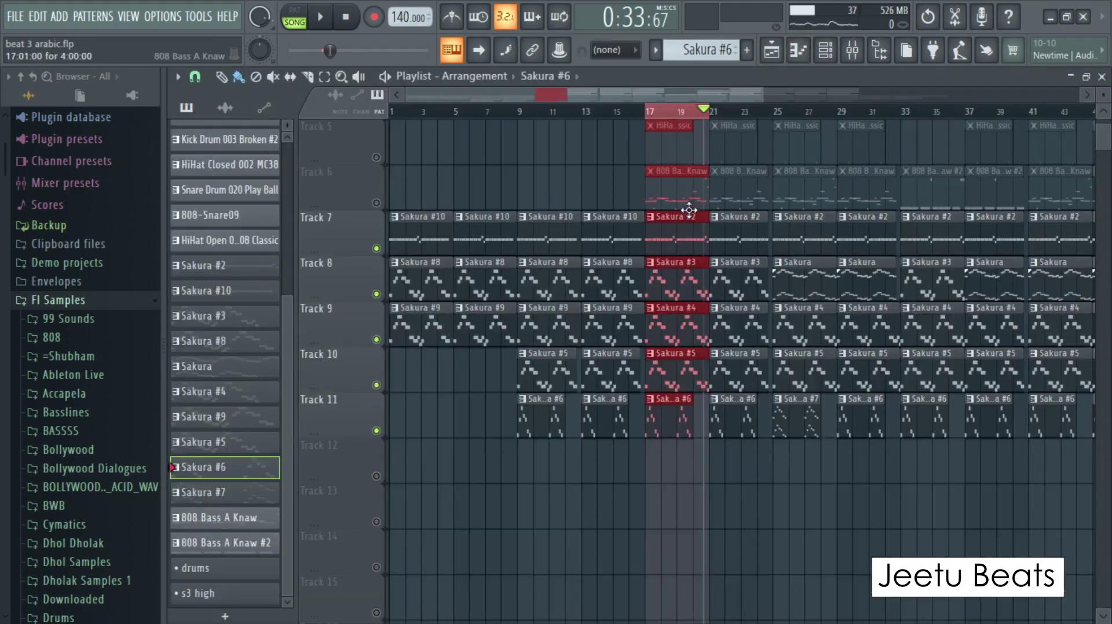
scroll(687, 209, "up", 4)
right_click(377, 157)
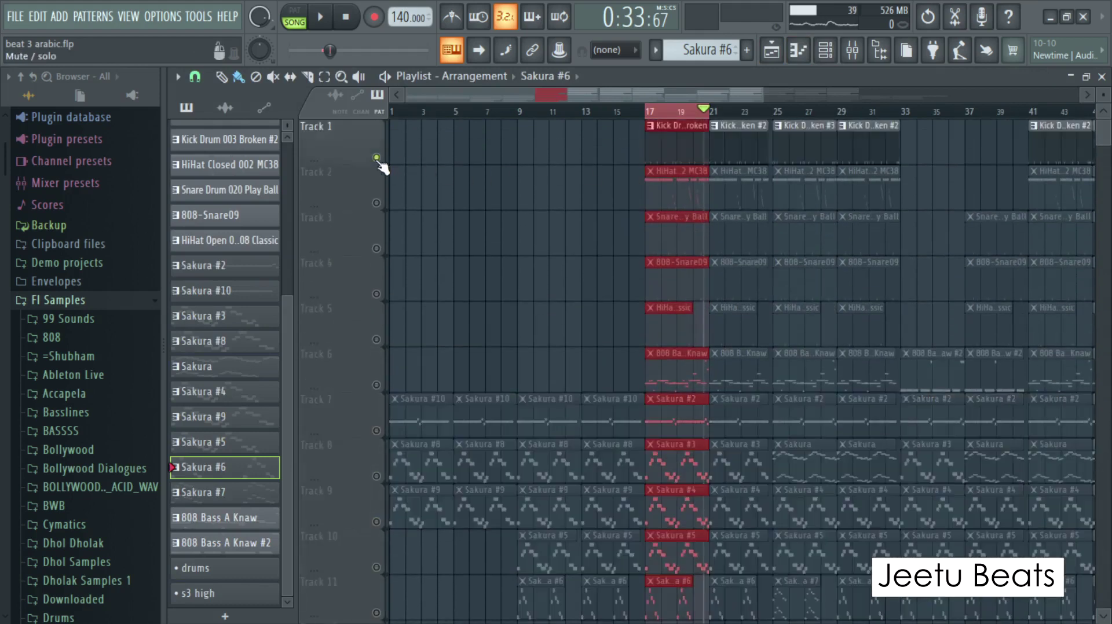
left_click(826, 51)
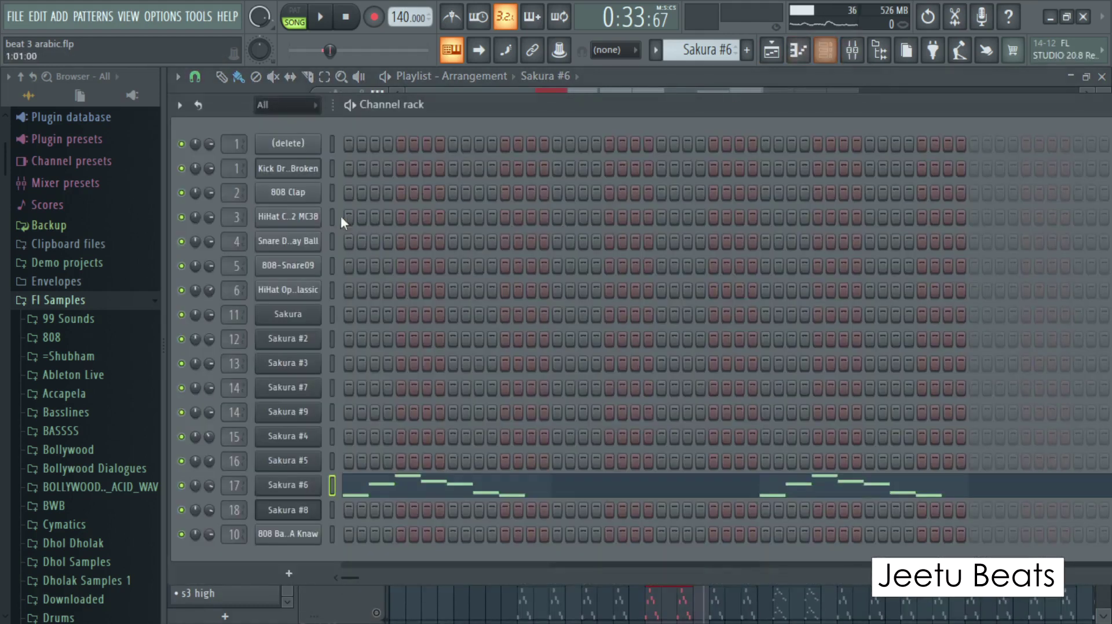
left_click(313, 180)
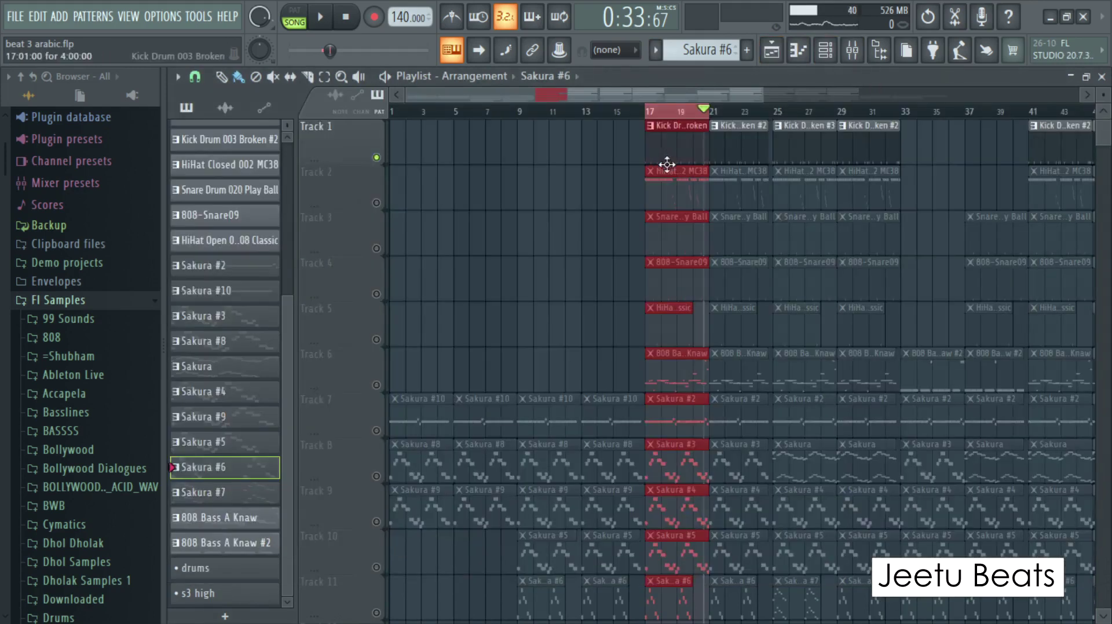
double_click(666, 167)
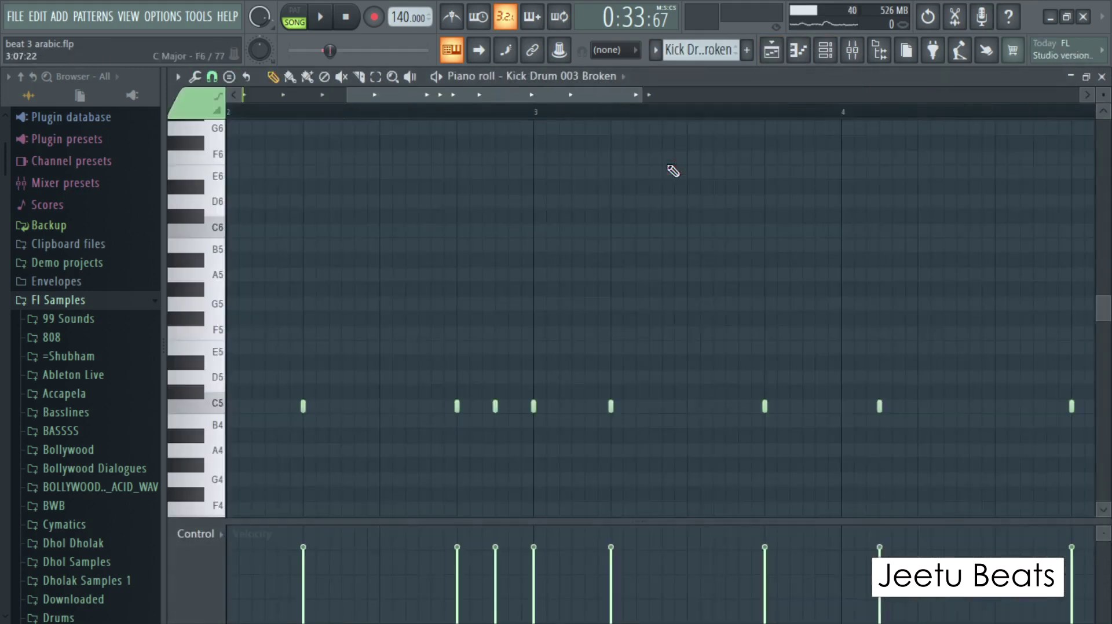
Play the kick pattern while following its steps in the channel rack
left_click(826, 51)
key("space")
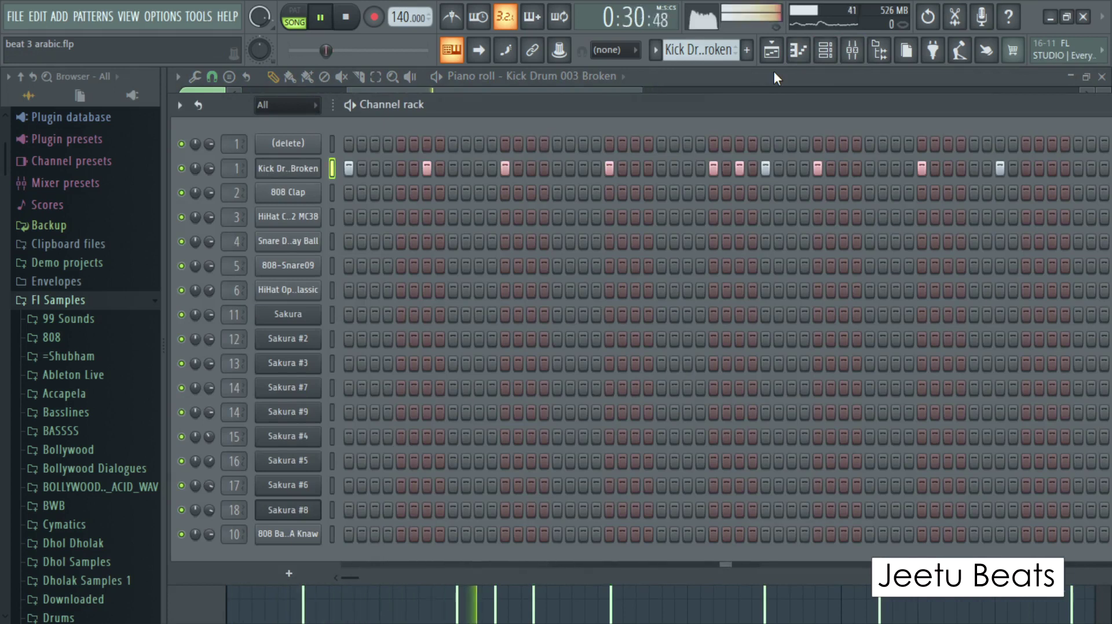
key("space")
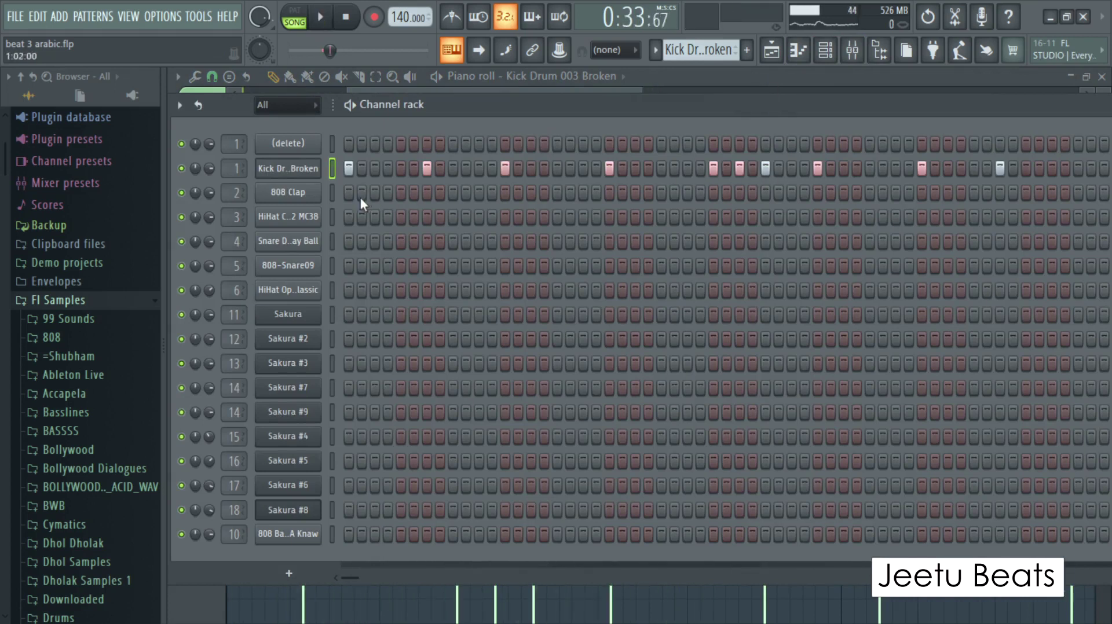
Compare the kick with its volume multiplier reset and raised again in the Kick Drum 003 Broken channel settings, playing the pattern each time
left_click(298, 173)
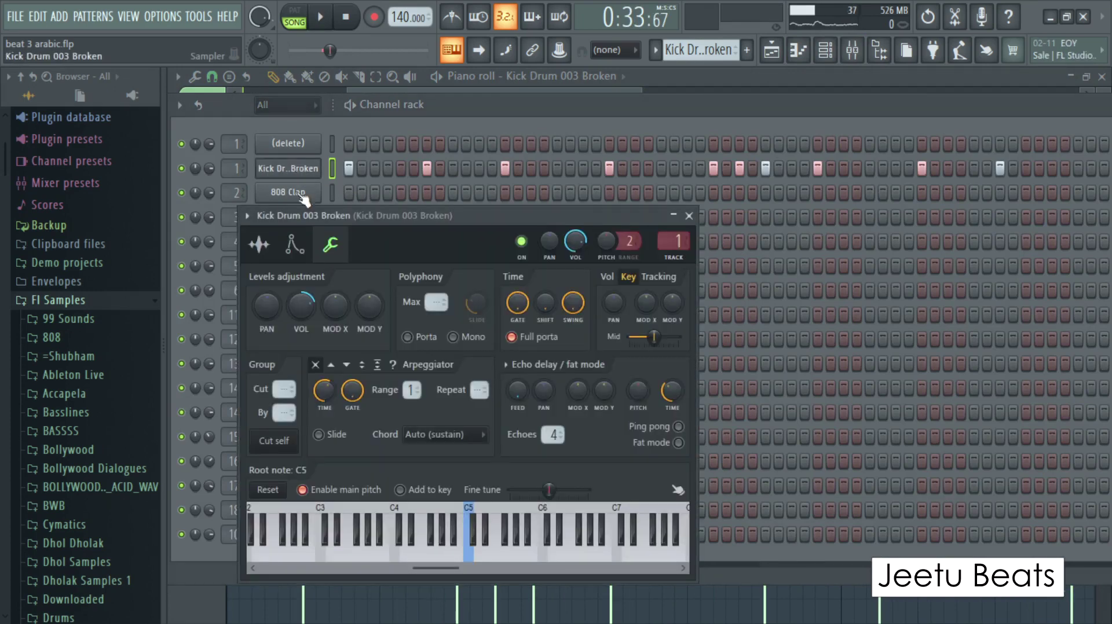
right_click(307, 304)
left_click(326, 313)
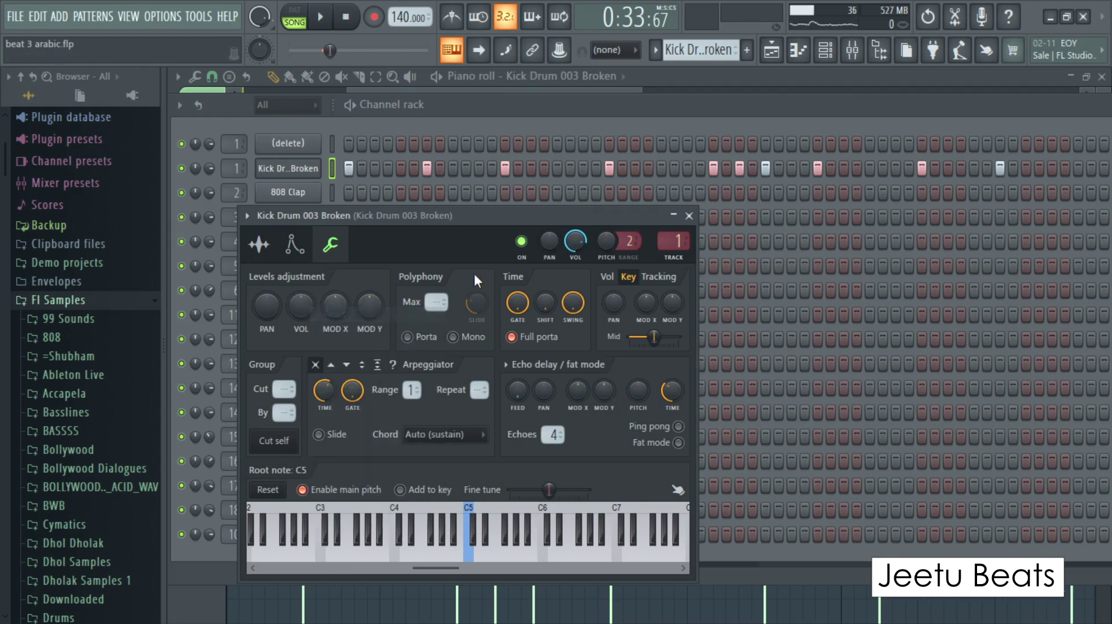
key("space")
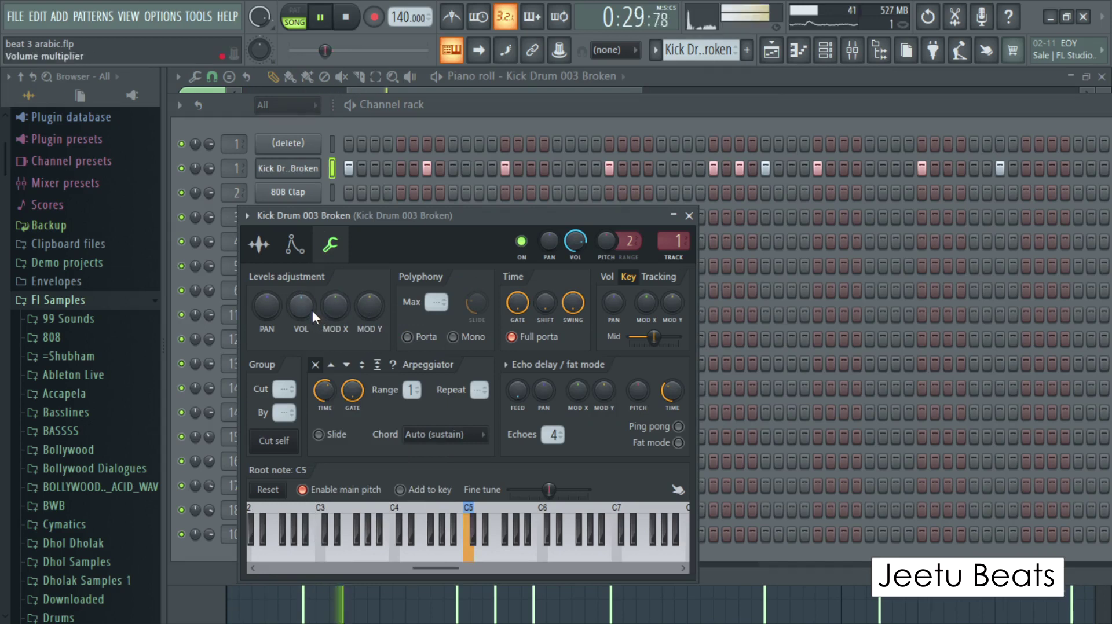
key("space")
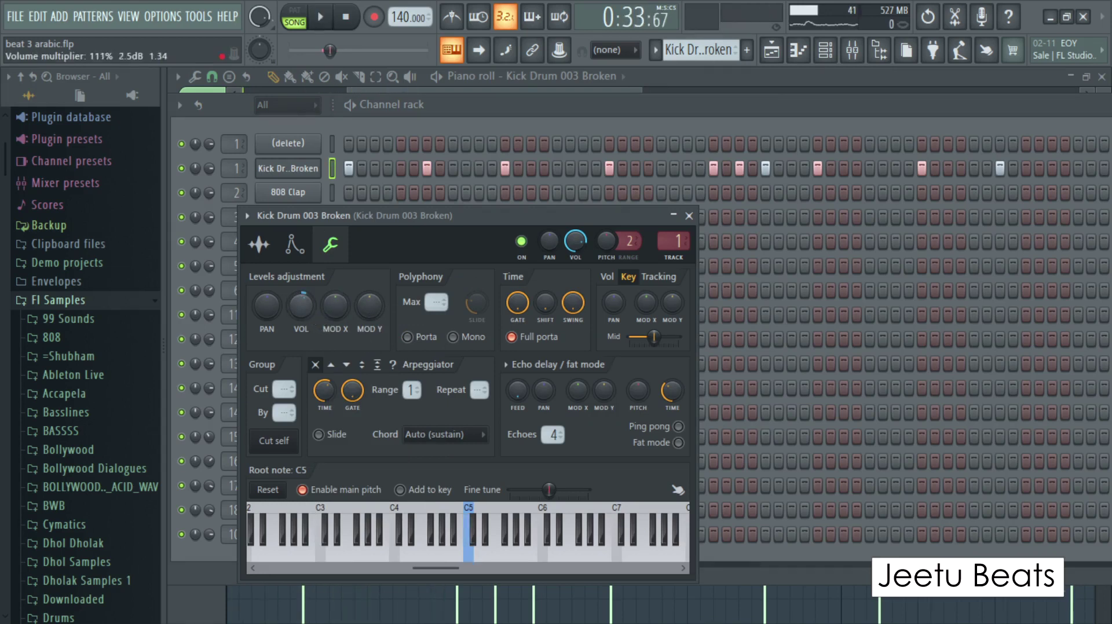
key("space")
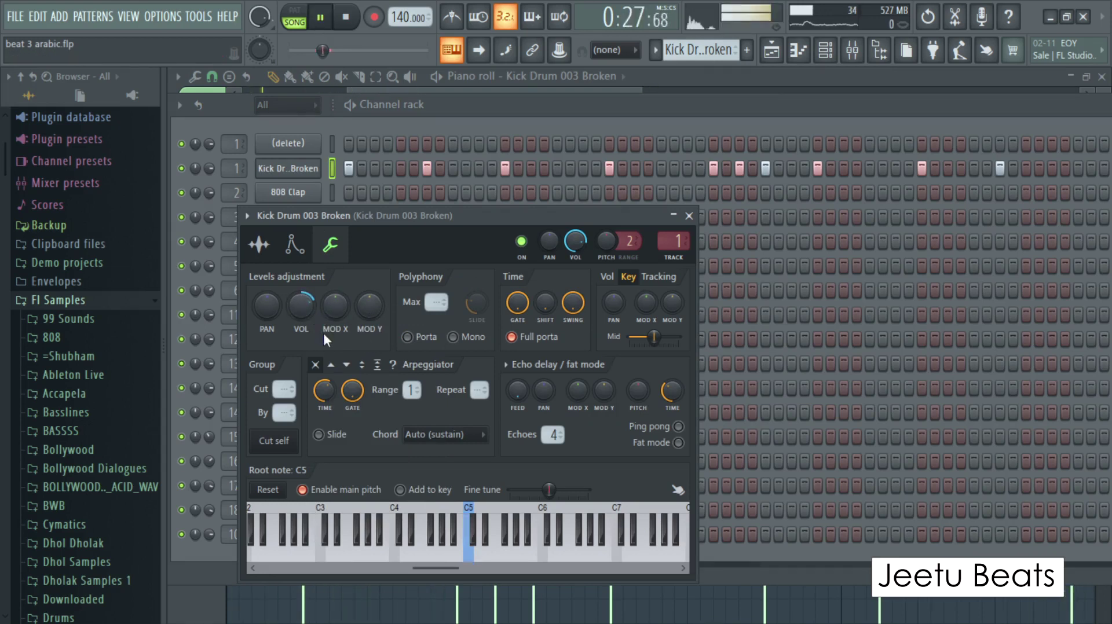
key("space")
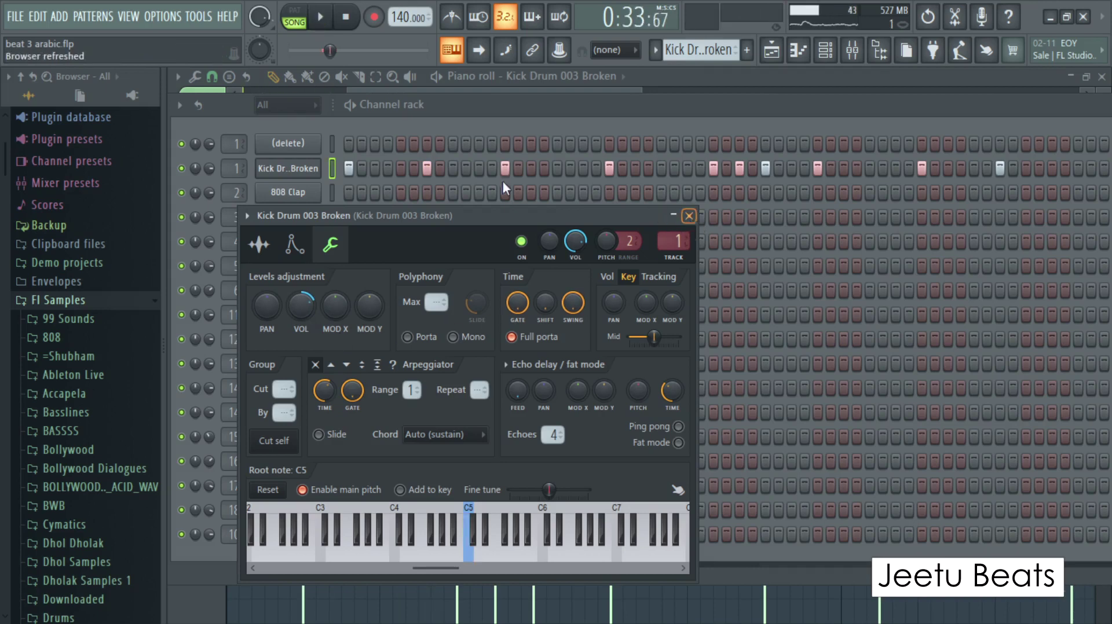
Open the Fruity soft clipper on the Kick Drum 003 Broken mixer track and play the kick through it
left_click(688, 216)
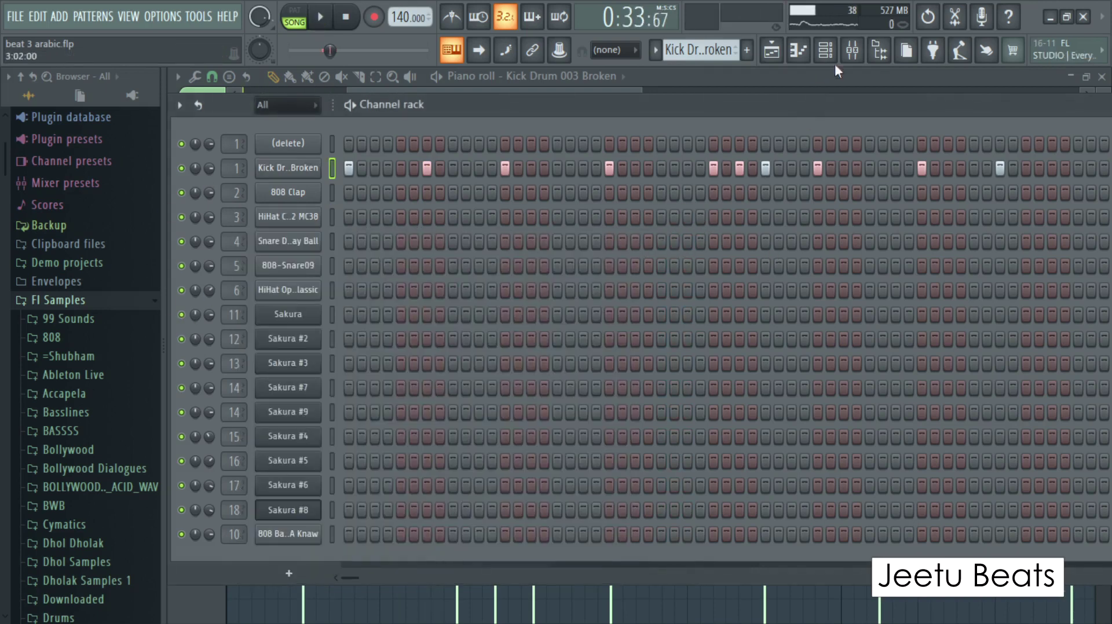
left_click(852, 50)
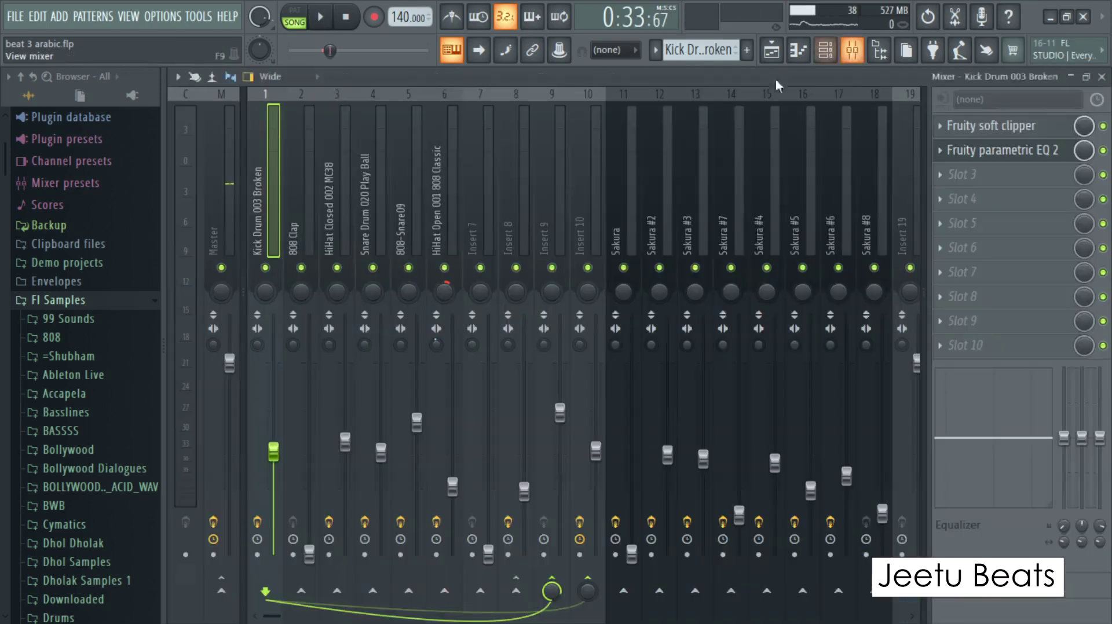
left_click(992, 133)
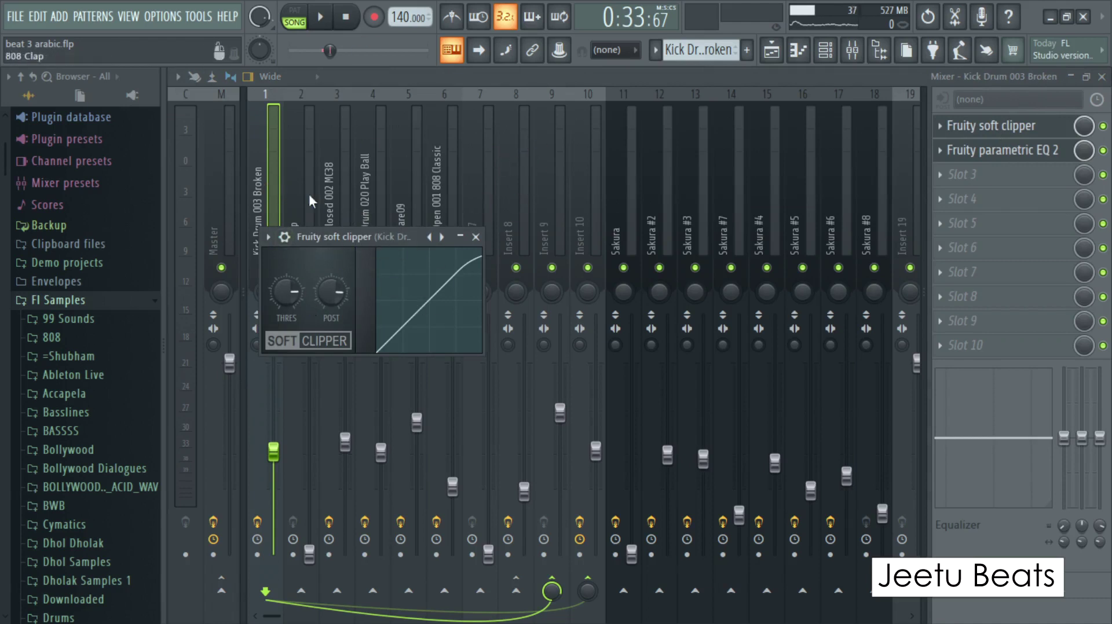
key("space")
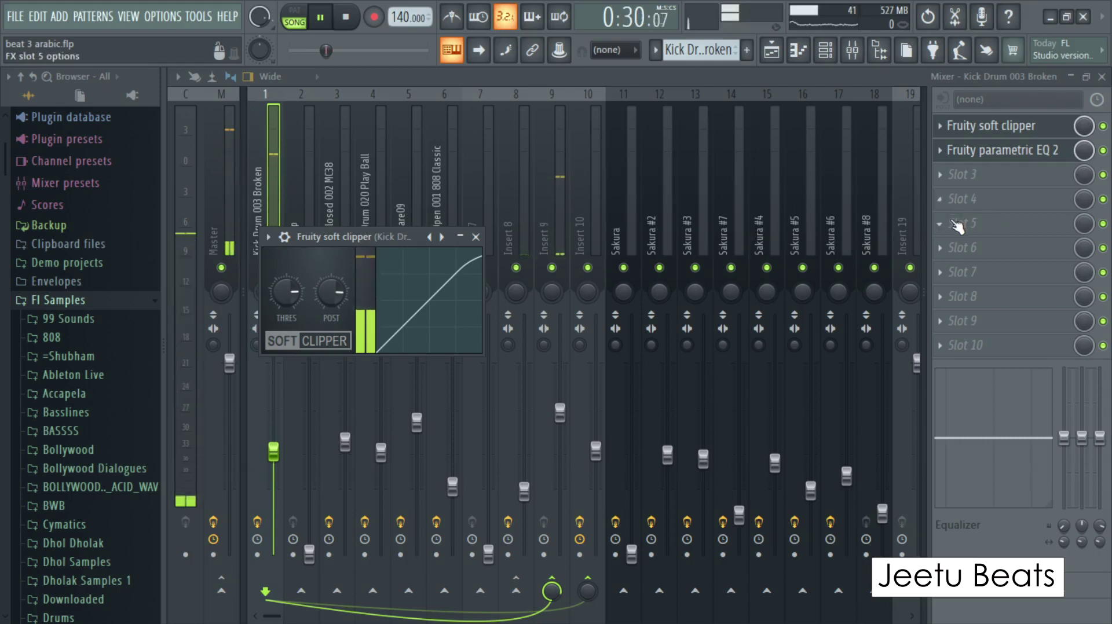
key("space")
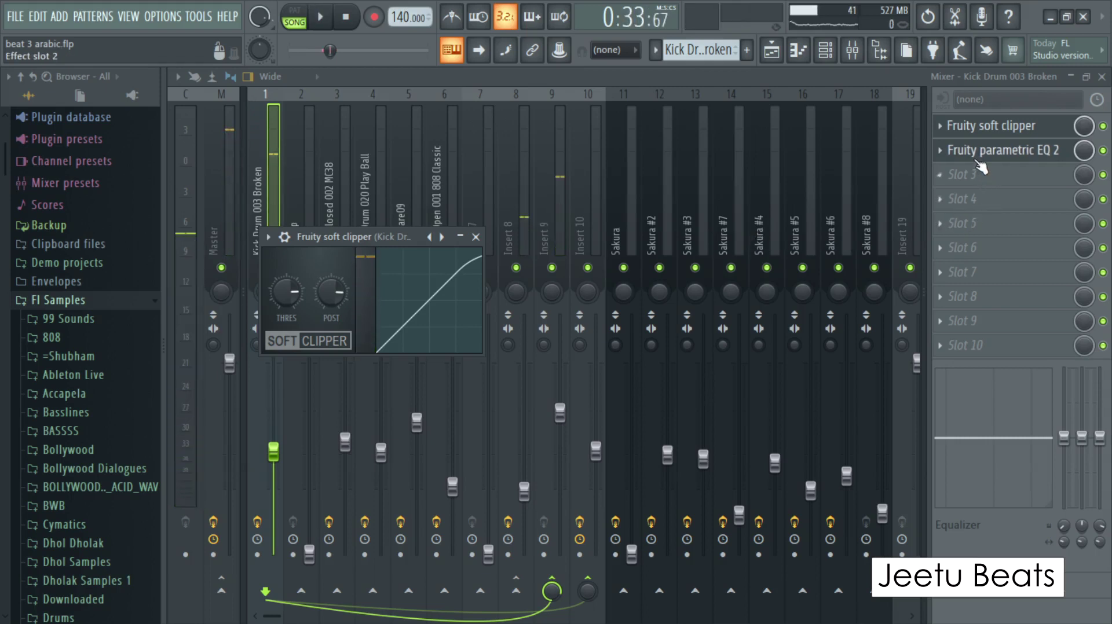
Open the kick track's Fruity parametric EQ 2, set its band 1 high-pass to 40 Hz and check the band 7 low-pass
left_click(977, 161)
left_click_drag(545, 260, 569, 173)
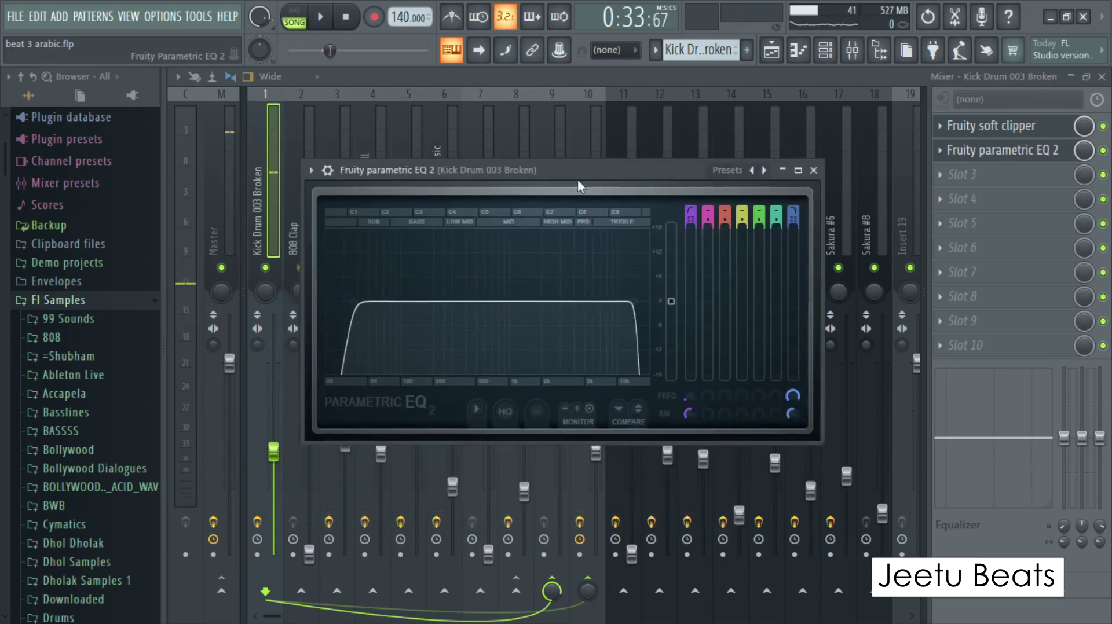
left_click_drag(699, 396, 690, 394)
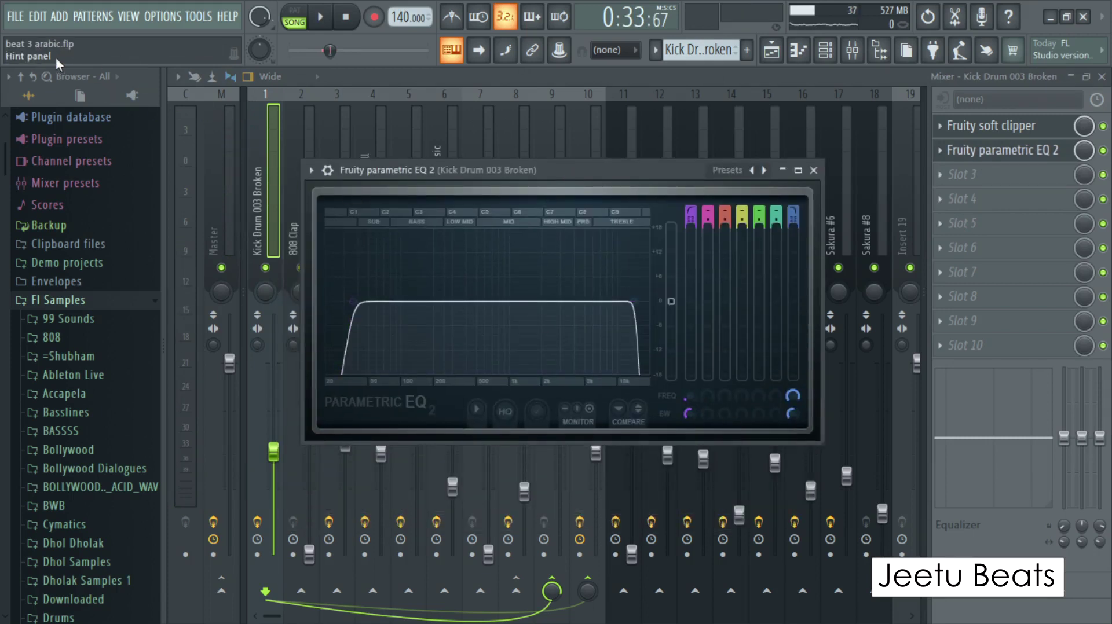
left_click_drag(686, 399, 686, 397)
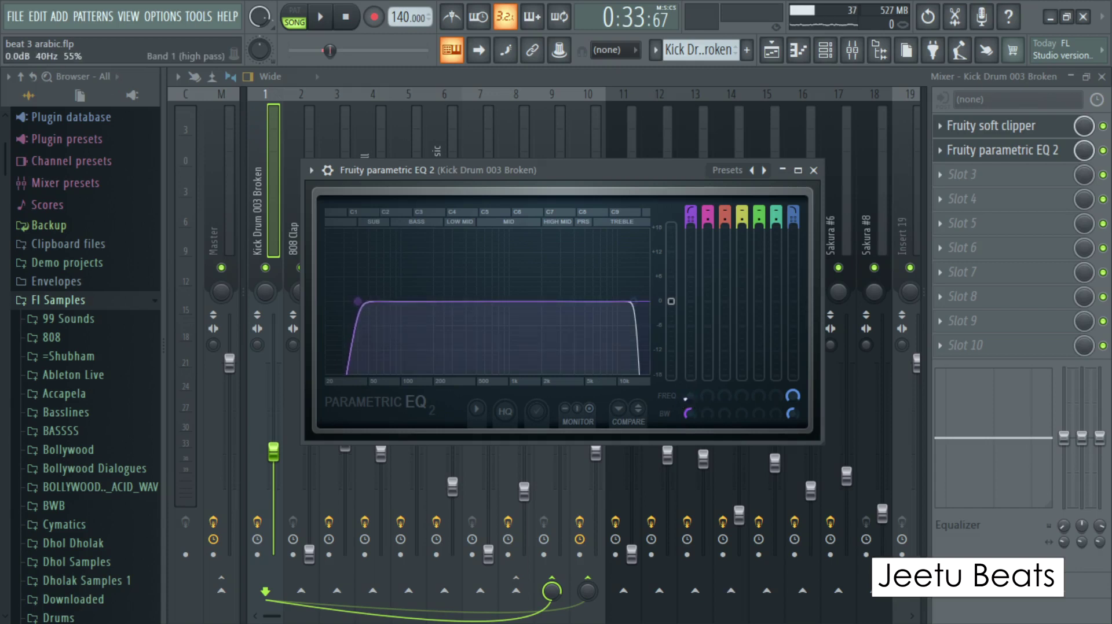
left_click_drag(792, 396, 792, 396)
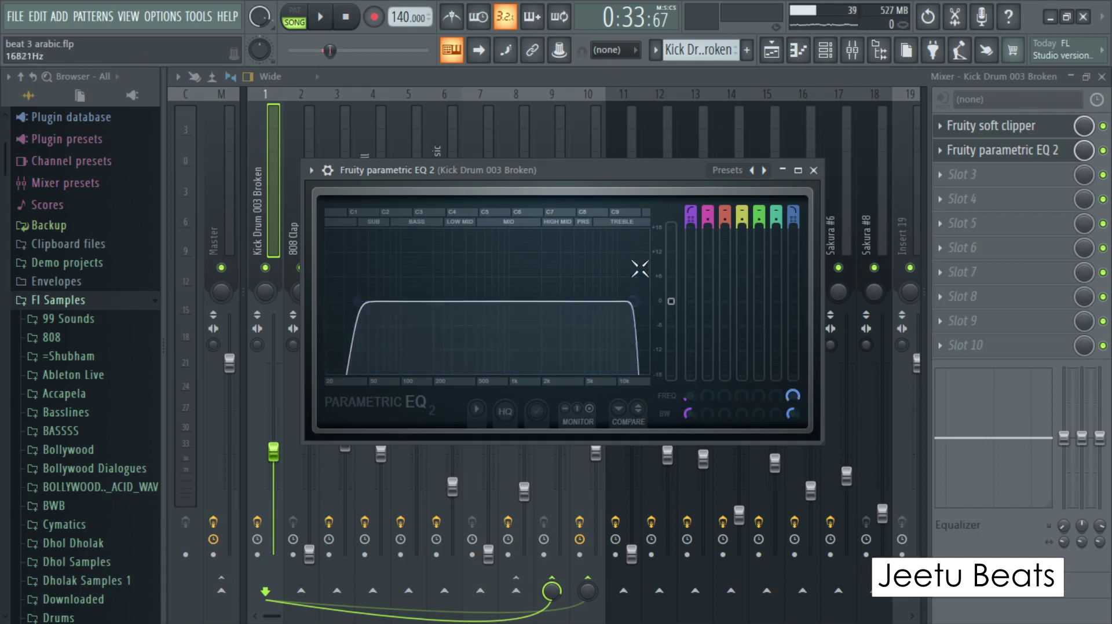
left_click_drag(401, 167, 385, 226)
Check the 808 Clap mixer track for effects and review the HiHat Closed 002 MC38 track's Fruity parametric EQ 2
left_click(307, 149)
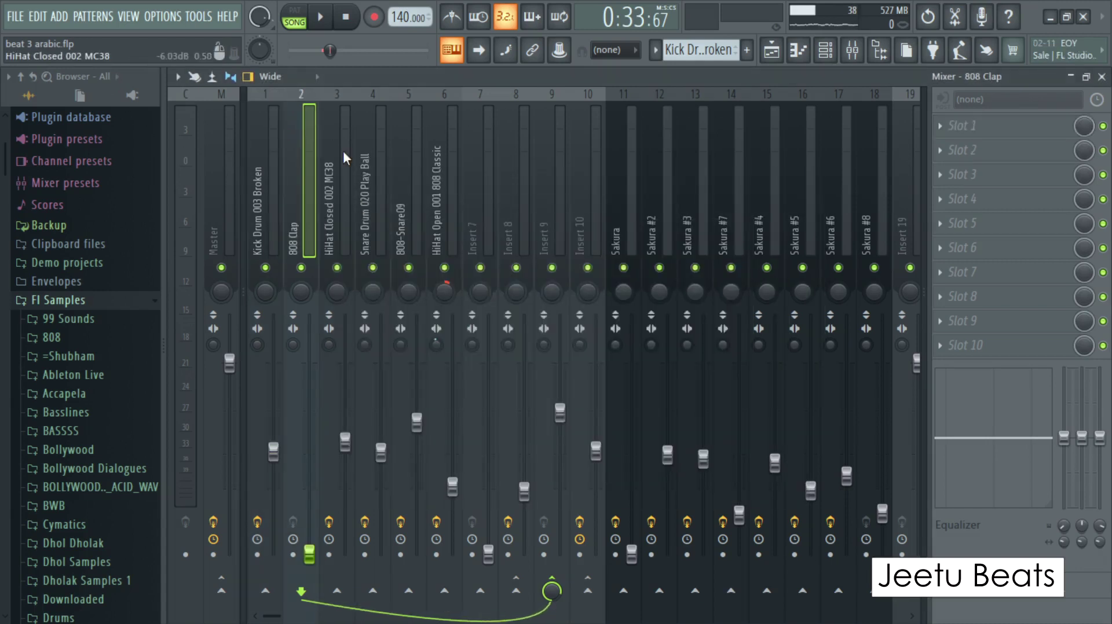
left_click(345, 153)
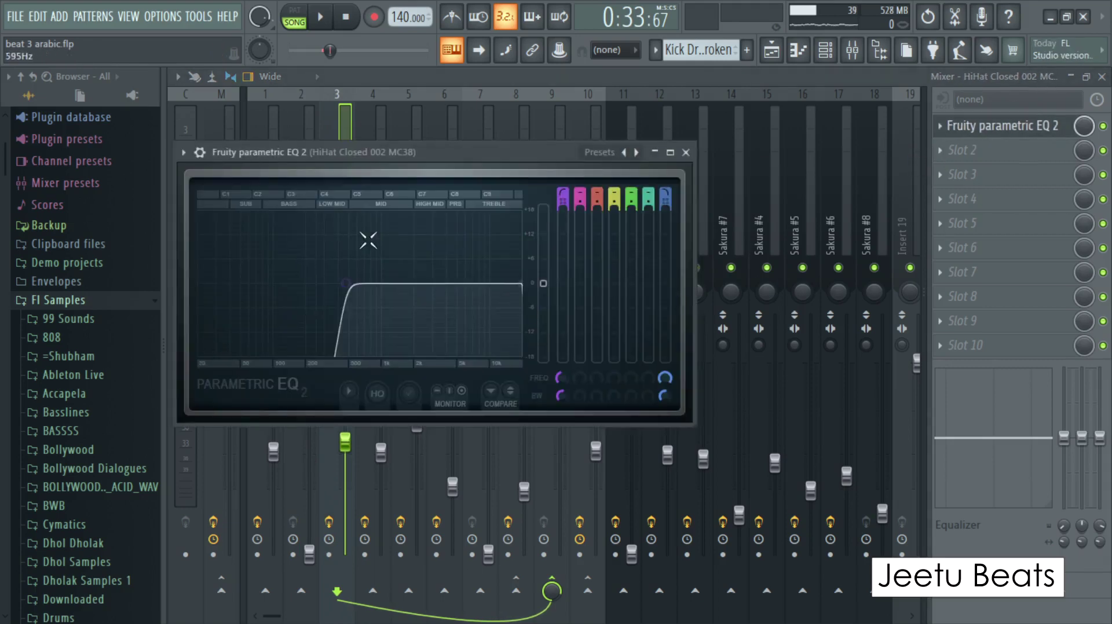
left_click_drag(423, 151, 396, 231)
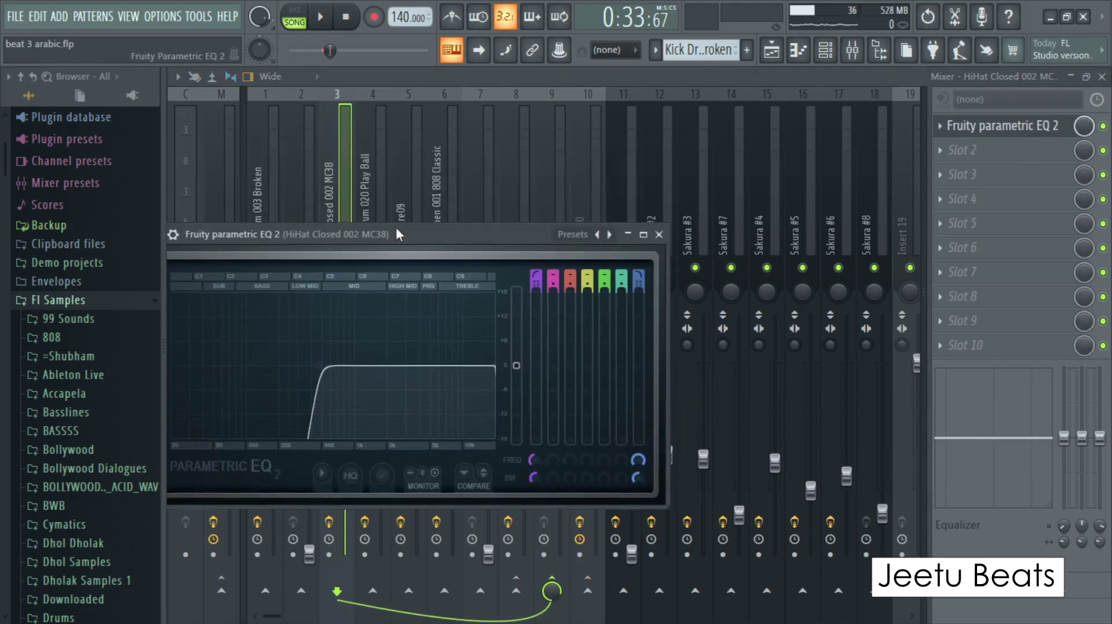
Select the Snare Drum 020 Play Ball mixer track and review its Fruity soft clipper and channel settings
left_click(382, 183)
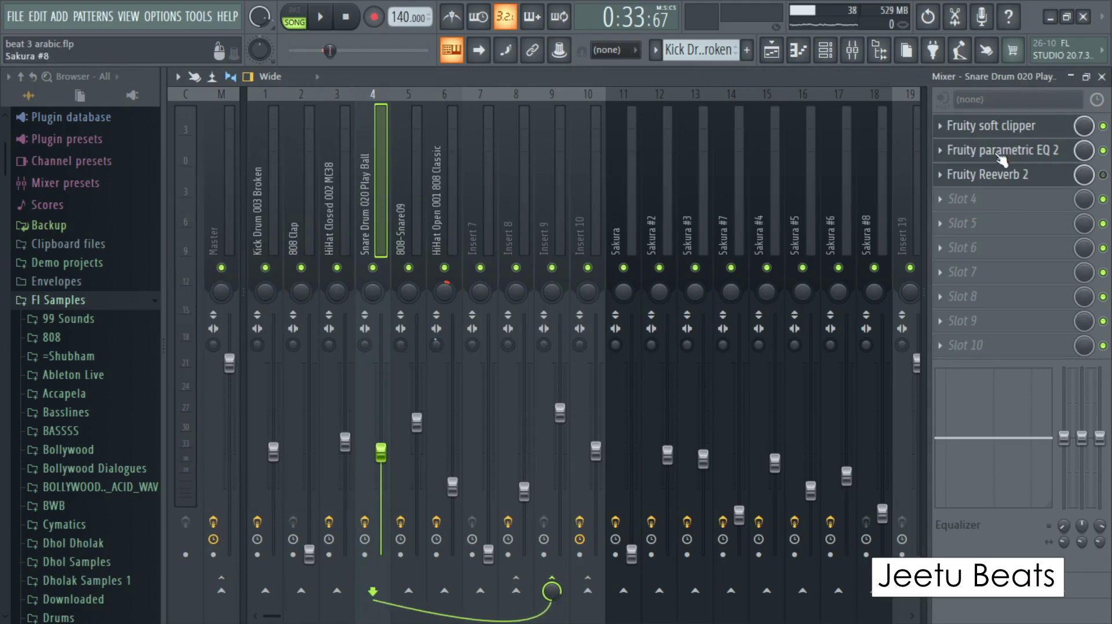
left_click(986, 129)
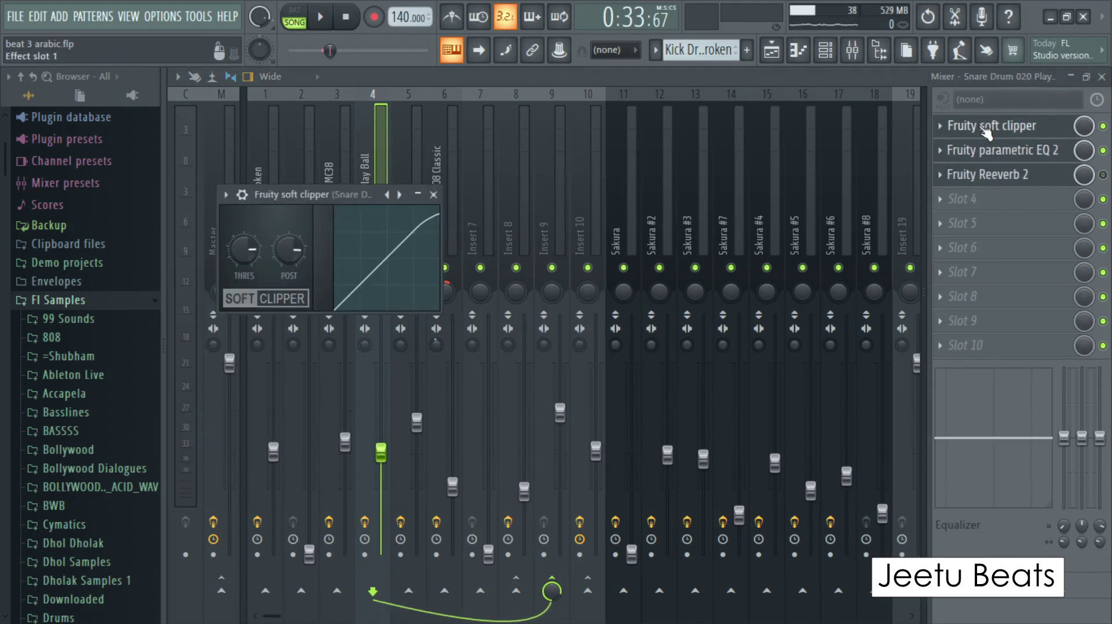
left_click(827, 52)
left_click(288, 241)
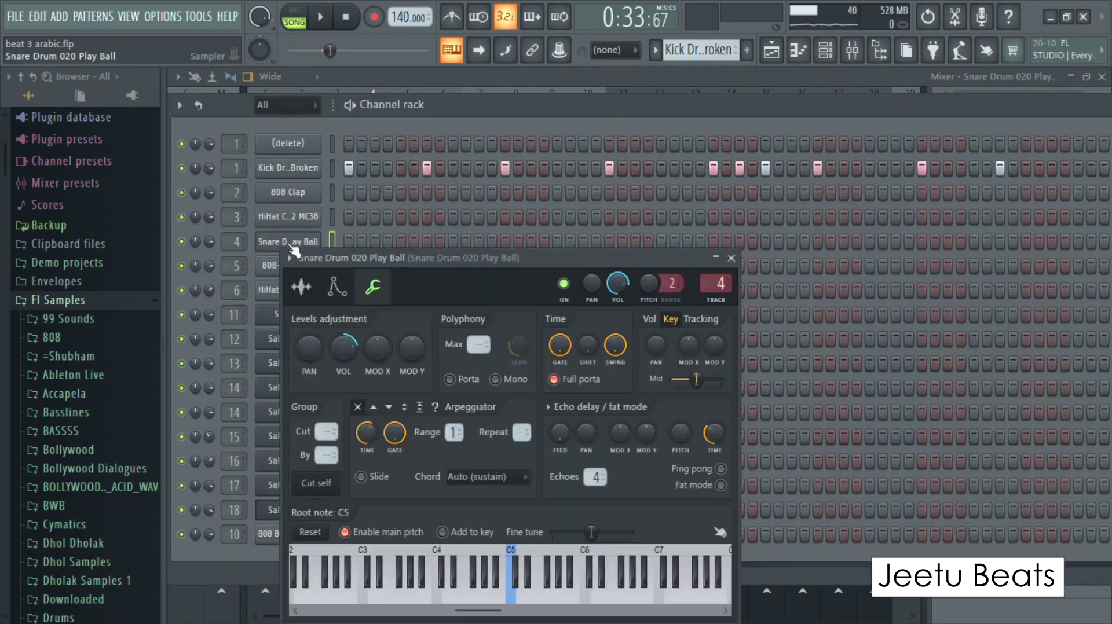
Review the Fruity parametric EQ 2 curve on the Snare Drum 020 Play Ball mixer track
left_click(862, 57)
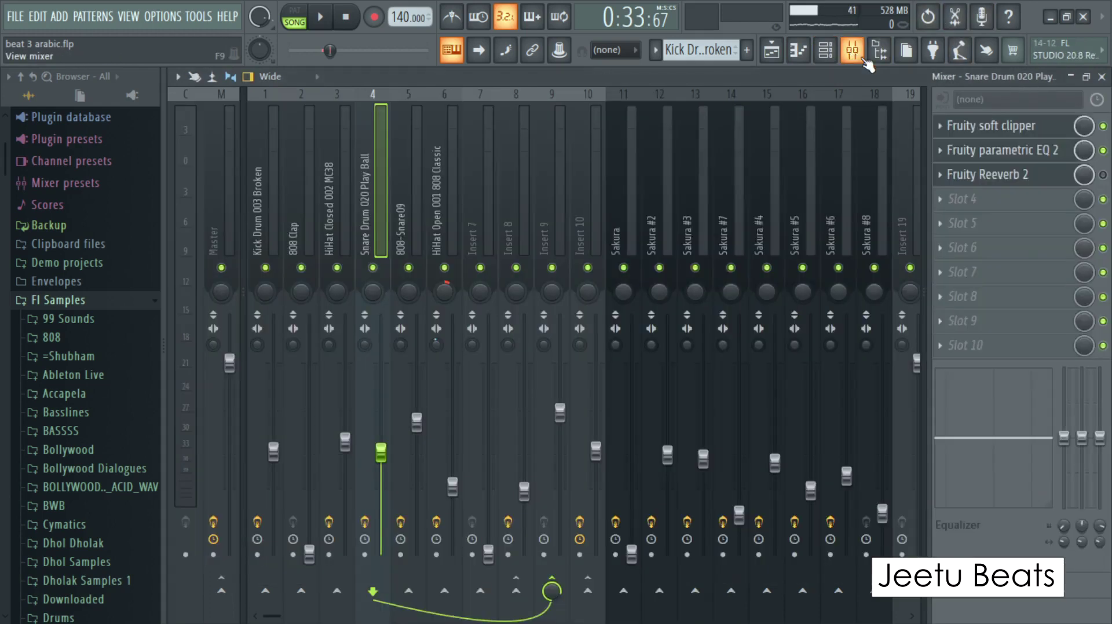
left_click(1017, 152)
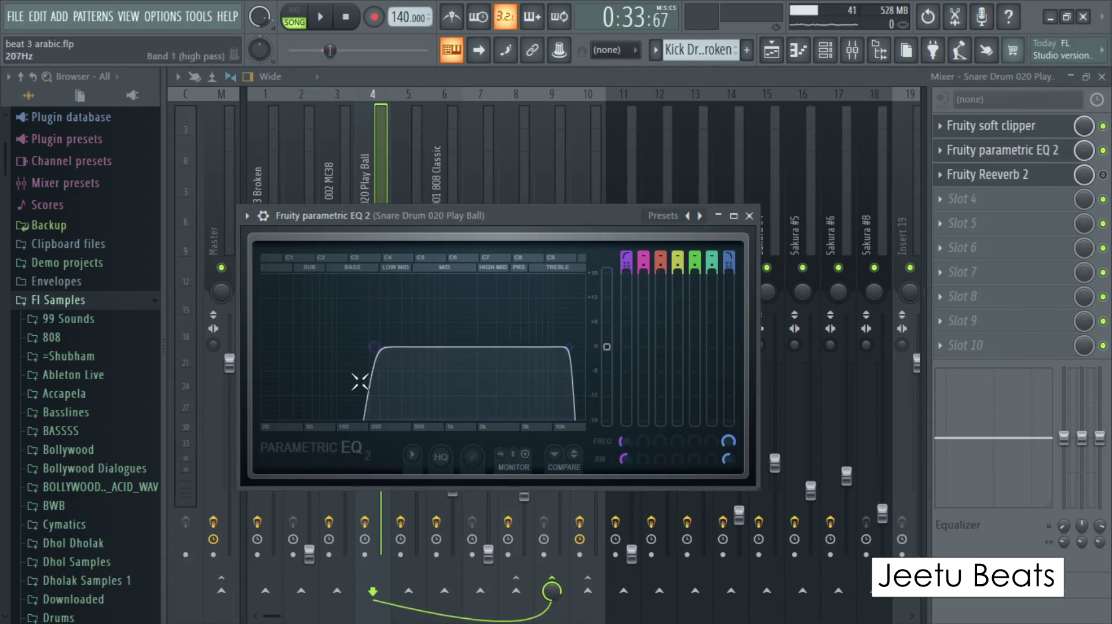
left_click(749, 215)
Go through the effect slots of the 808-Snare09, HiHat Open 001 808 Classic and Sakura mixer tracks
left_click(408, 194)
left_click(447, 197)
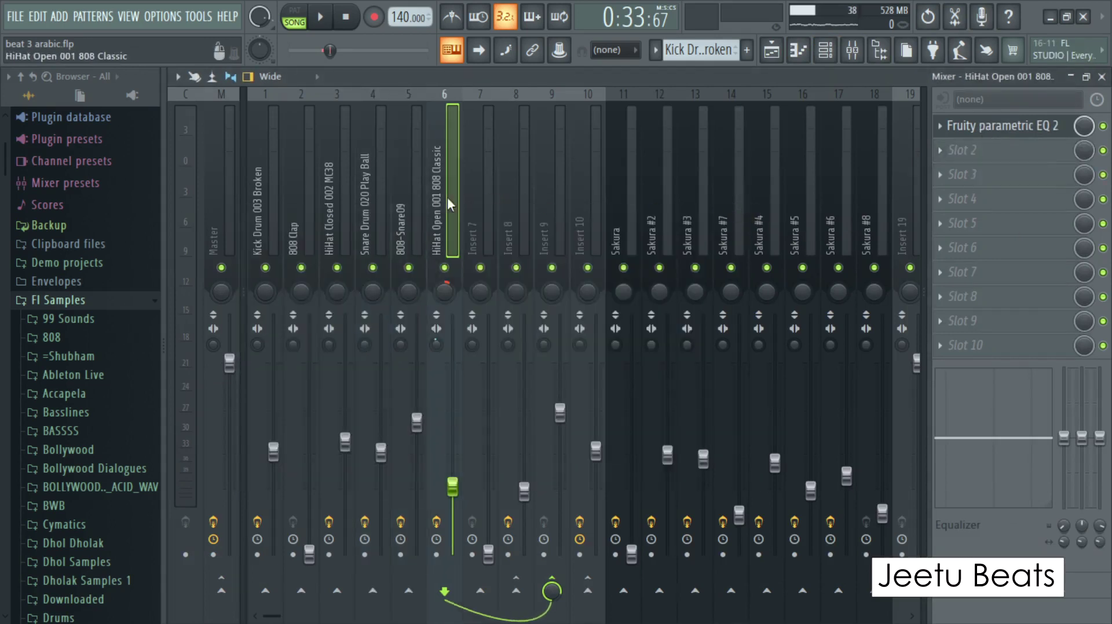
left_click(622, 204)
left_click(666, 181)
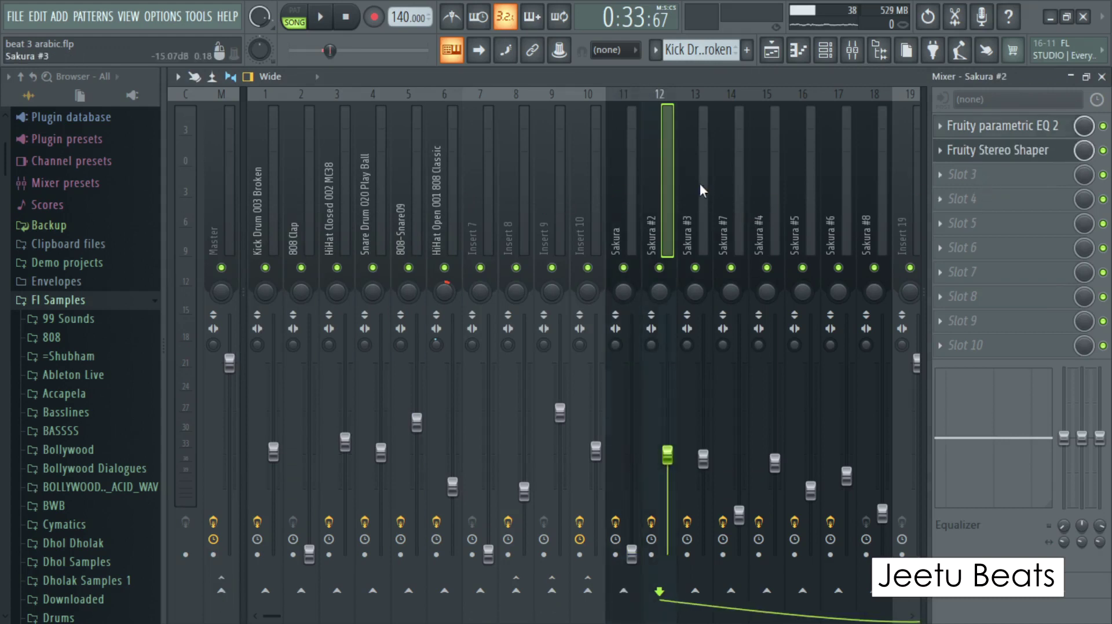
left_click(699, 180)
left_click(635, 172)
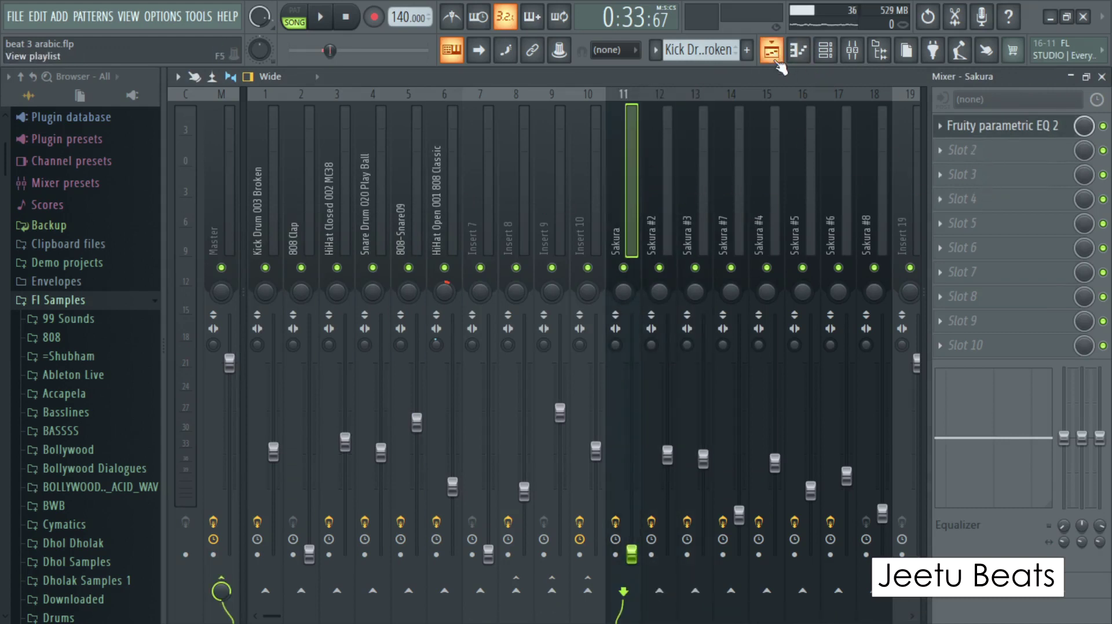
left_click(661, 200)
Solo Track 8 in the playlist and play it, then open the Fruity parametric EQ 2 on the soloed Sakura #3 mixer track
left_click(772, 50)
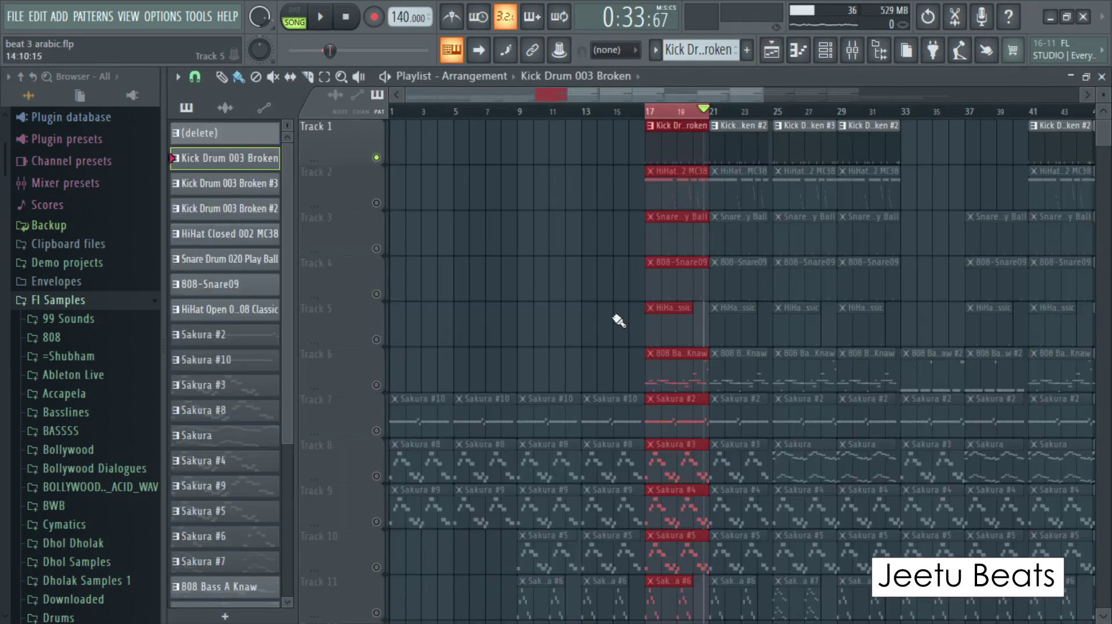
key("space")
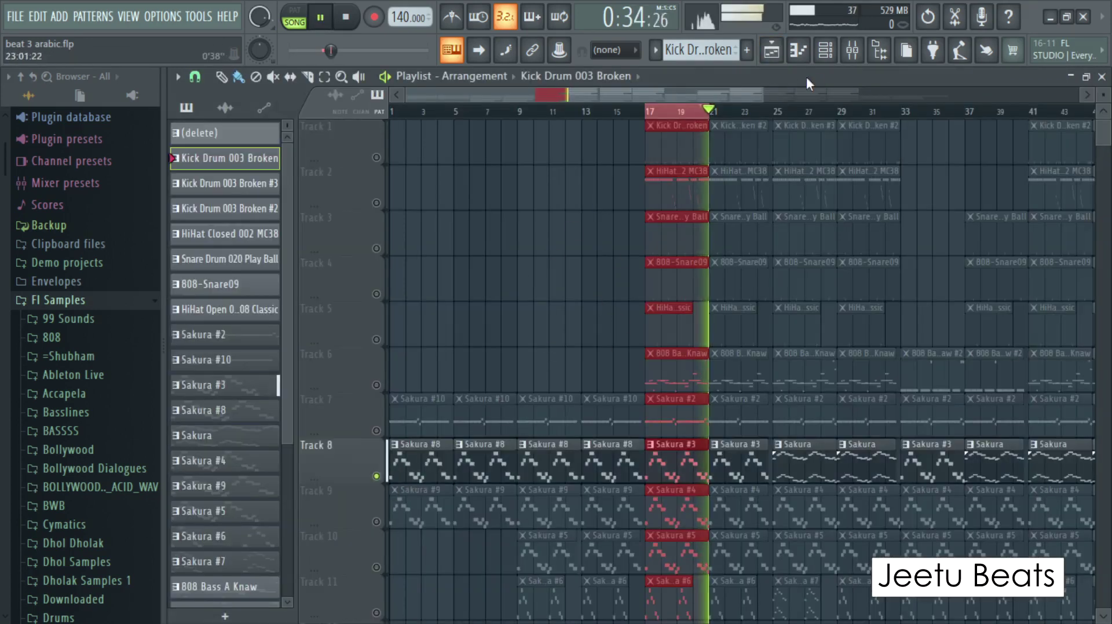
left_click(852, 50)
left_click(700, 193)
key("space")
left_click(1040, 128)
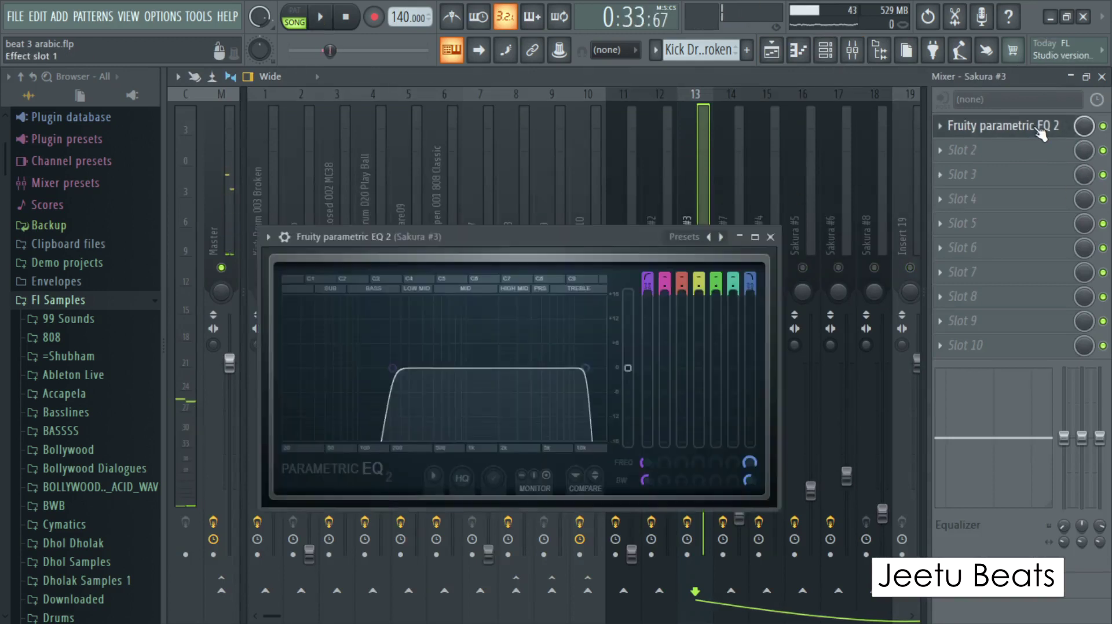
Reset the Sakura #3 Fruity parametric EQ 2 to the Default preset and play the melody to view its spectrum
left_click_drag(642, 463, 646, 444)
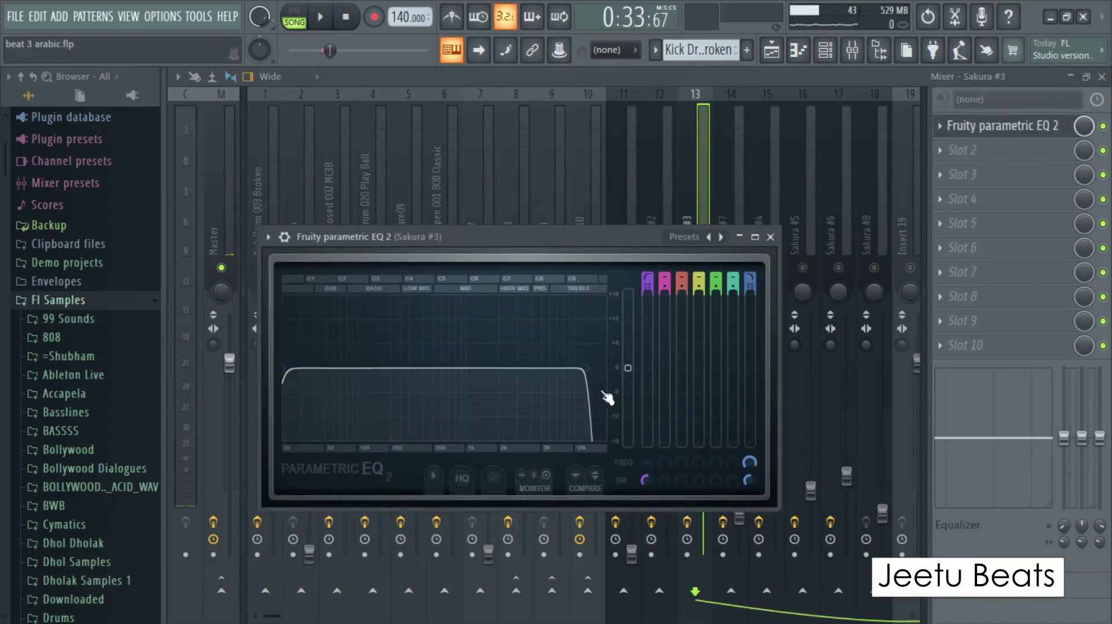
left_click(268, 236)
mouse_move(316, 299)
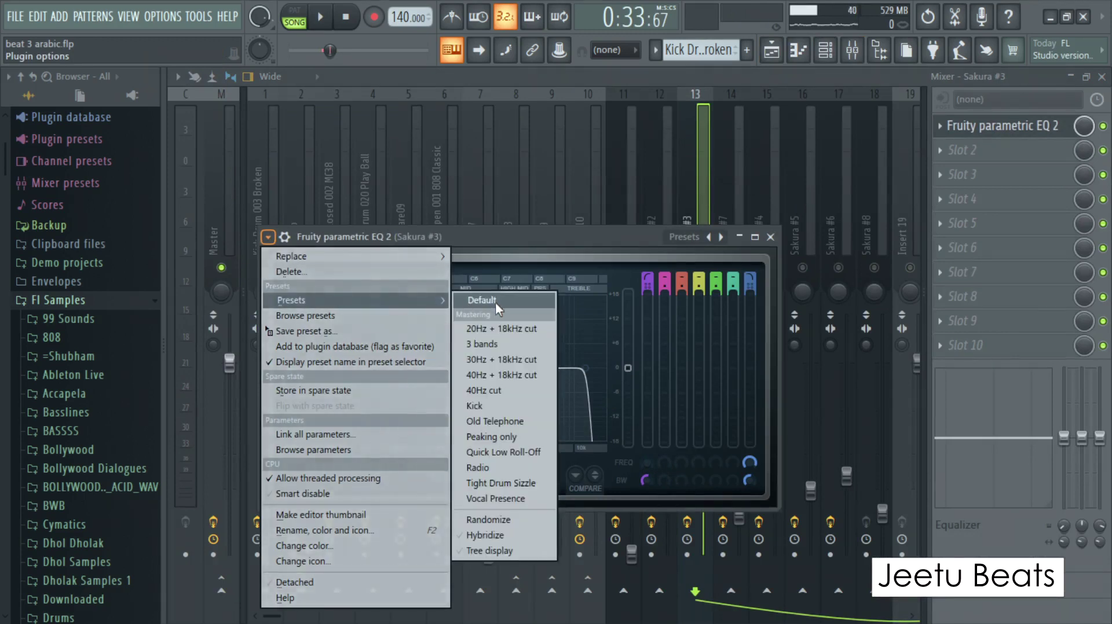
left_click(495, 300)
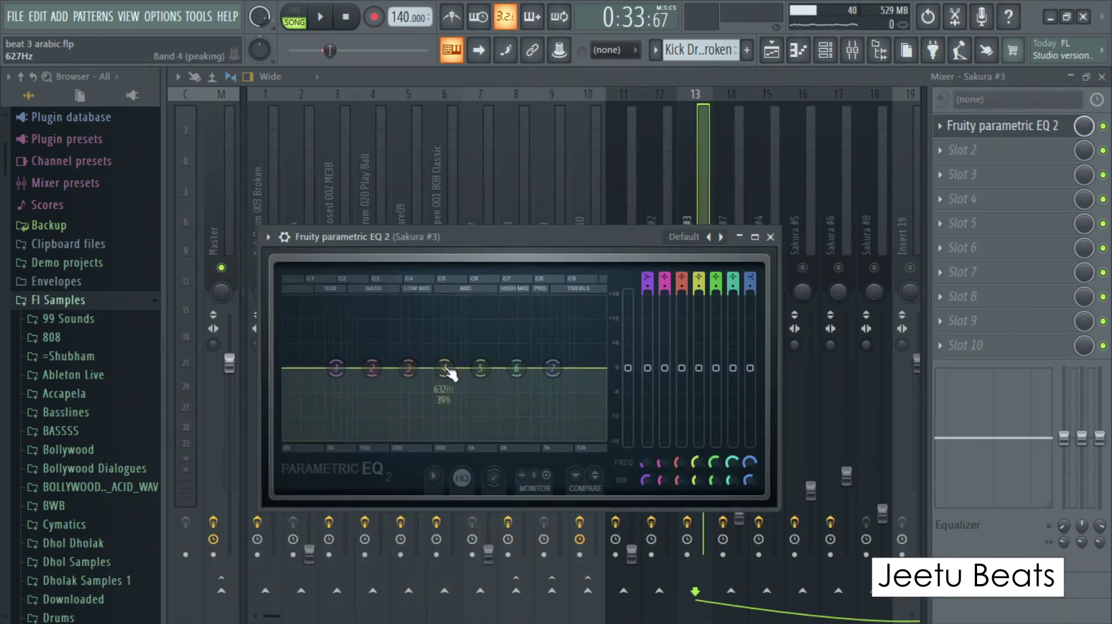
key("space")
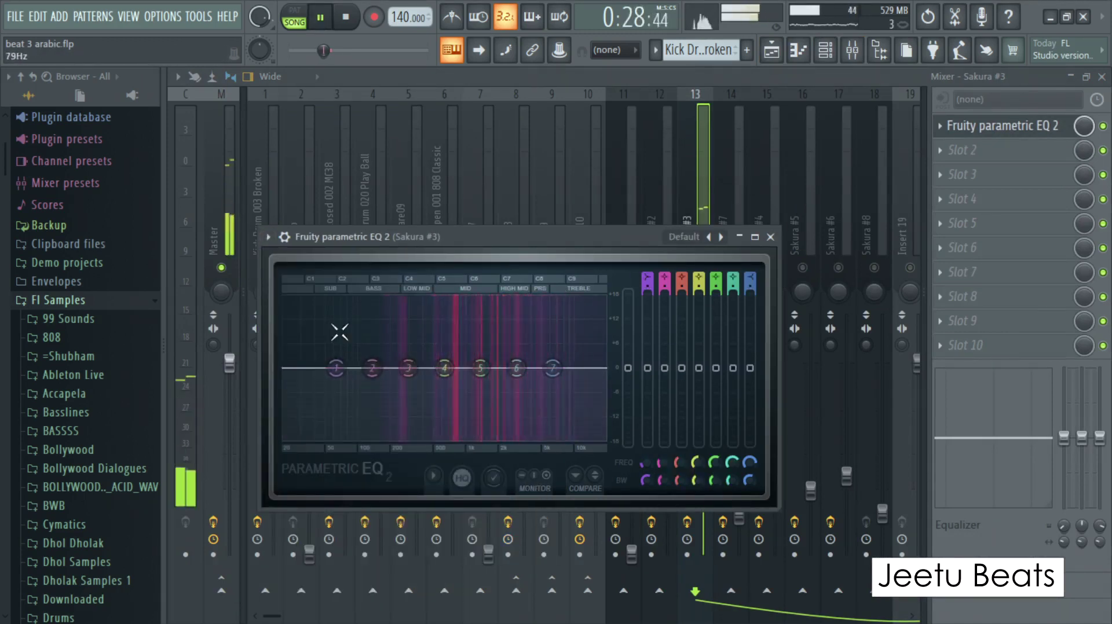
key("space")
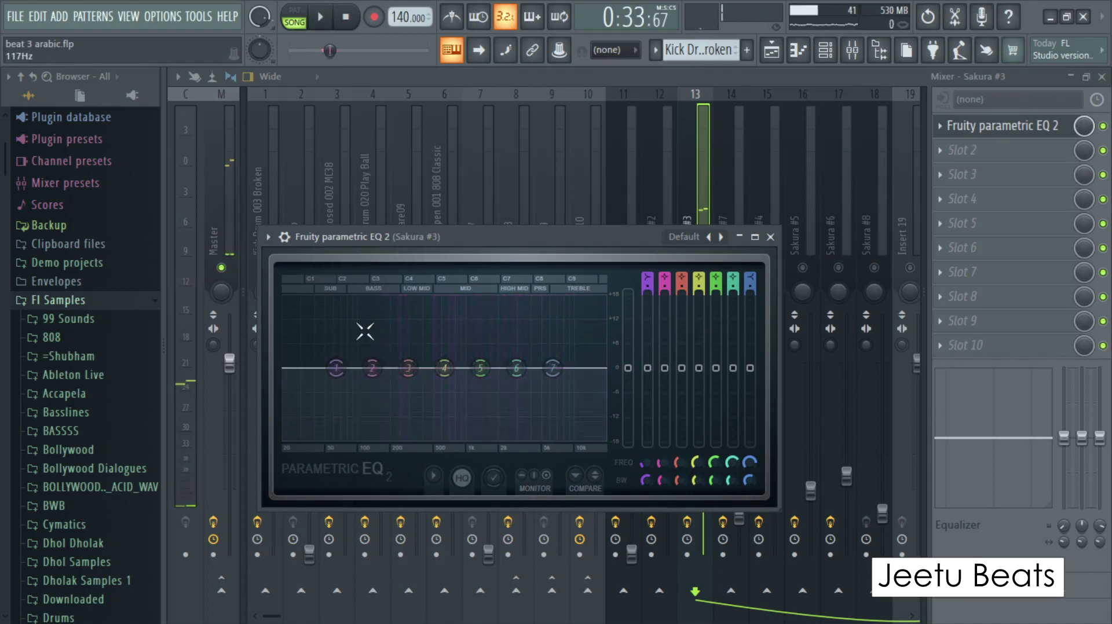
Load the 20Hz + 18kHz cut preset in the Sakura #3 EQ and raise the band 1 high-pass to roughly 200 Hz
left_click(268, 237)
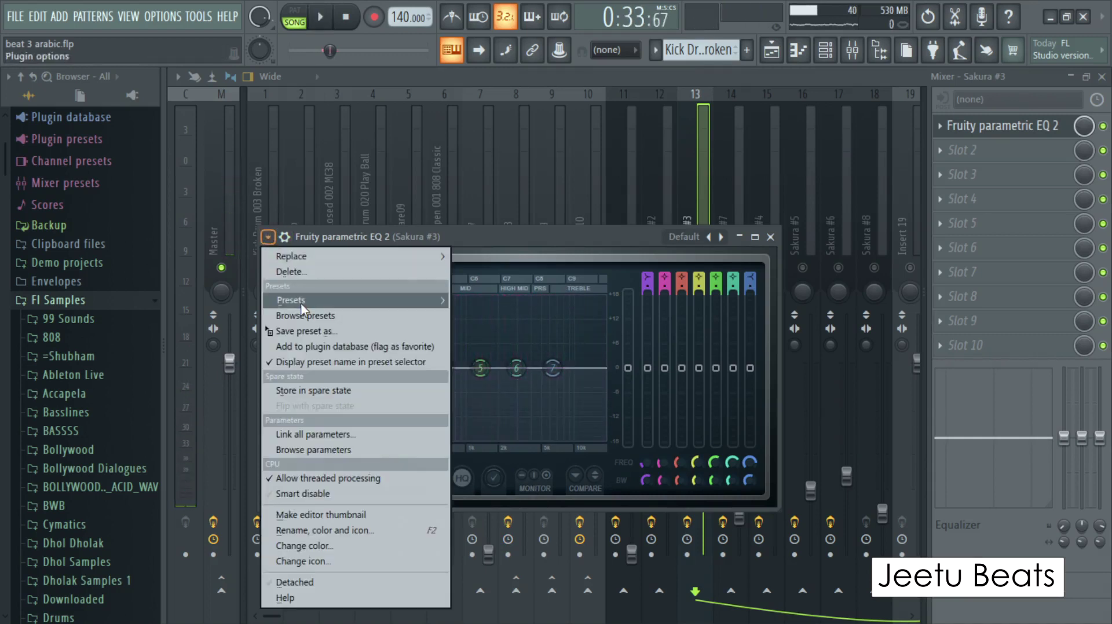
mouse_move(300, 304)
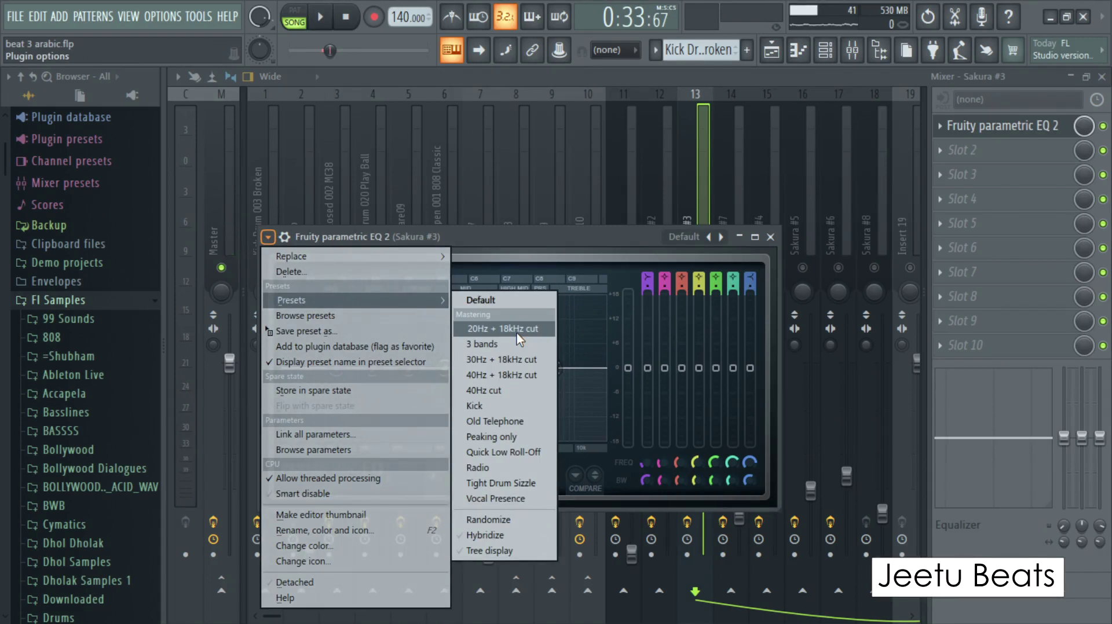
left_click(503, 328)
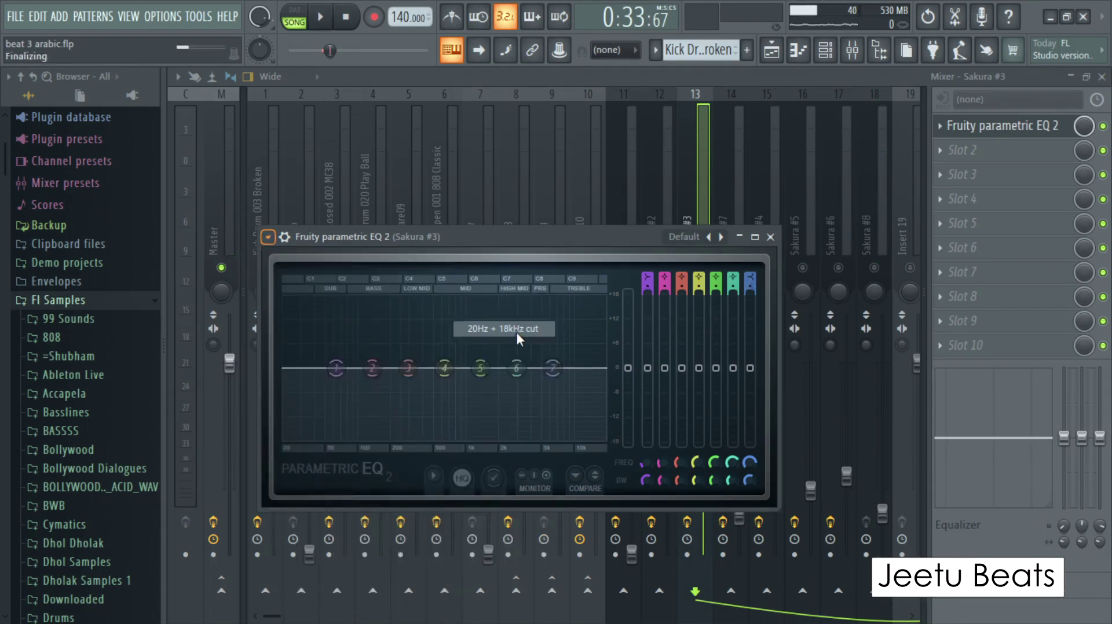
left_click_drag(644, 462, 645, 436)
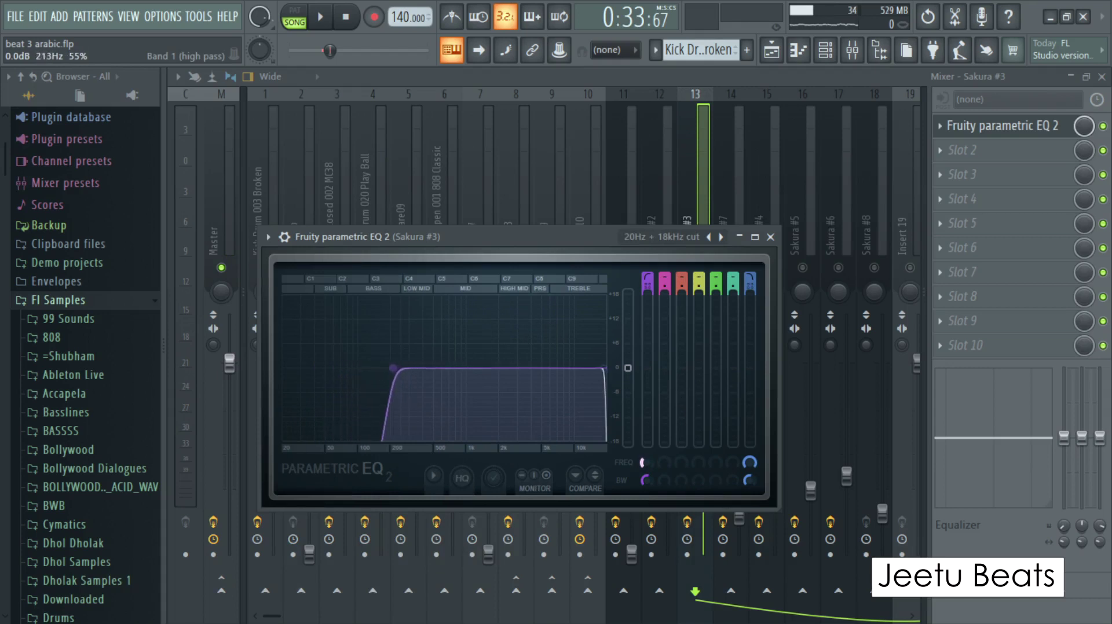
mouse_move(645, 436)
left_mouse_down()
mouse_move(645, 460)
mouse_move(644, 423)
left_mouse_up()
Play the melody through the Sakura #3 EQ and lower the band 7 low-pass to about 4927 Hz
key("space")
key("space")
key("space")
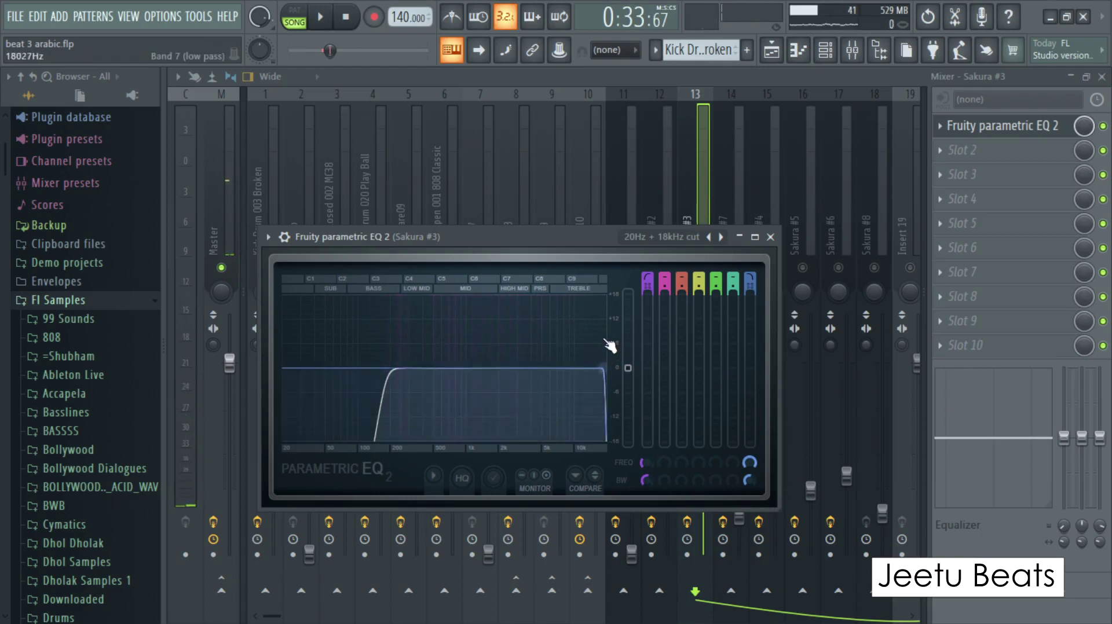
key("space")
left_click_drag(752, 465, 752, 490)
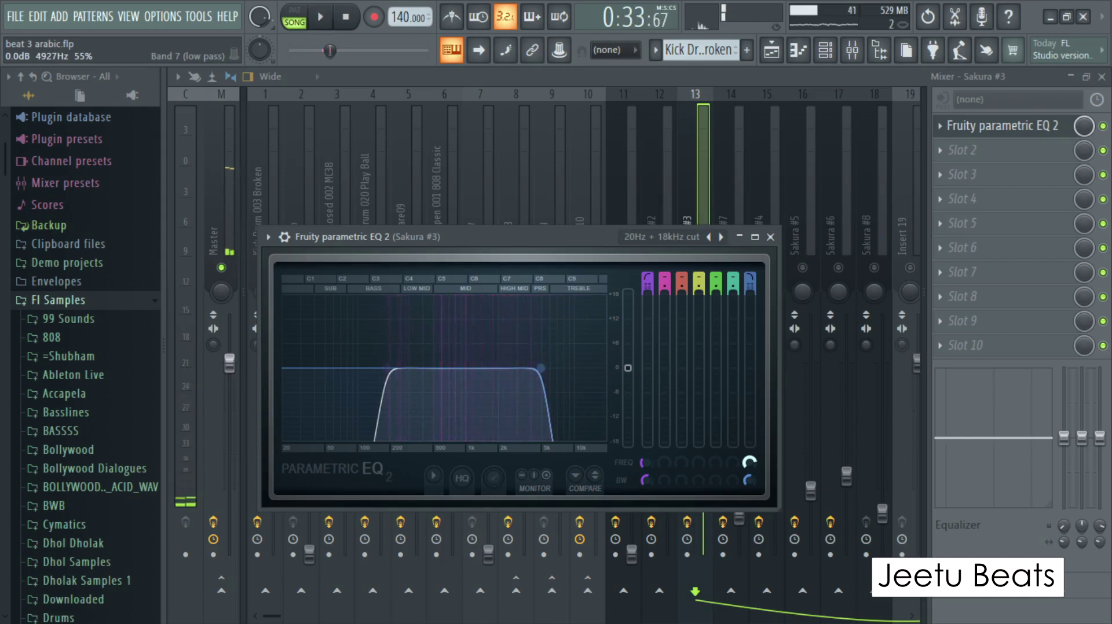
key("space")
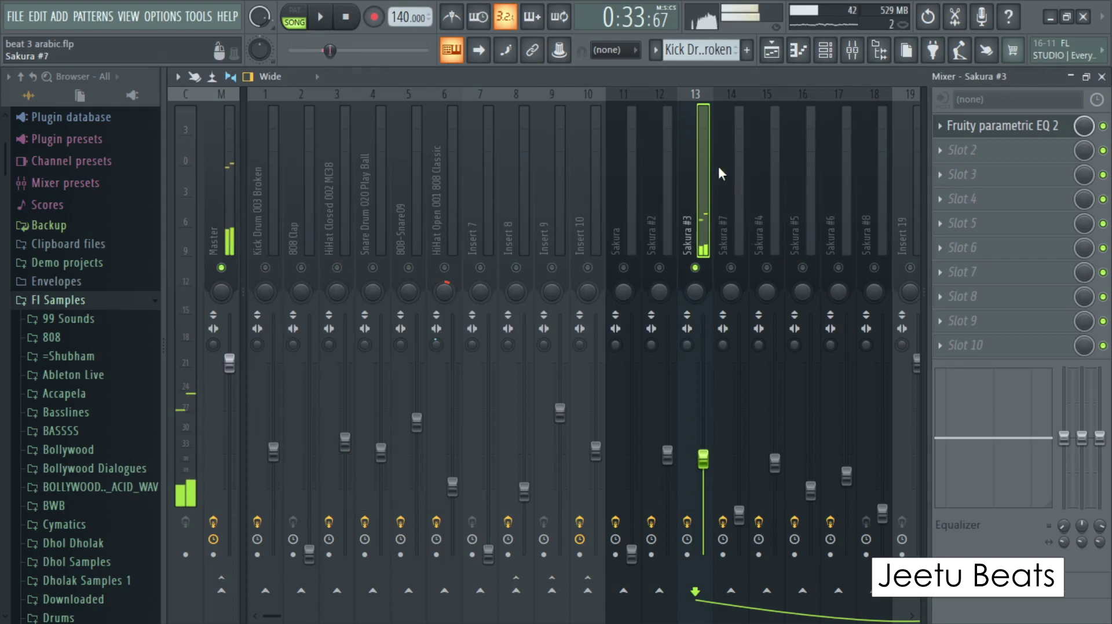
Review the effects on mixer tracks Sakura #7 and Sakura #4, and open Sakura #4's Fruity Stereo Shaper
left_click(733, 188)
left_click(697, 211)
left_click(741, 209)
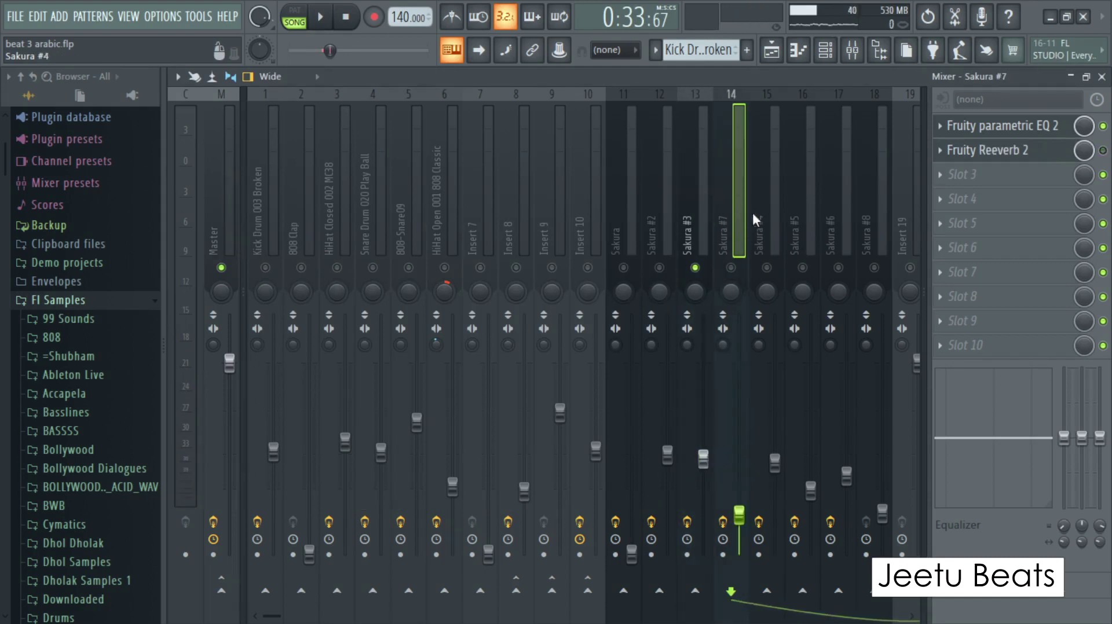
left_click(773, 213)
left_click(805, 210)
left_click(770, 204)
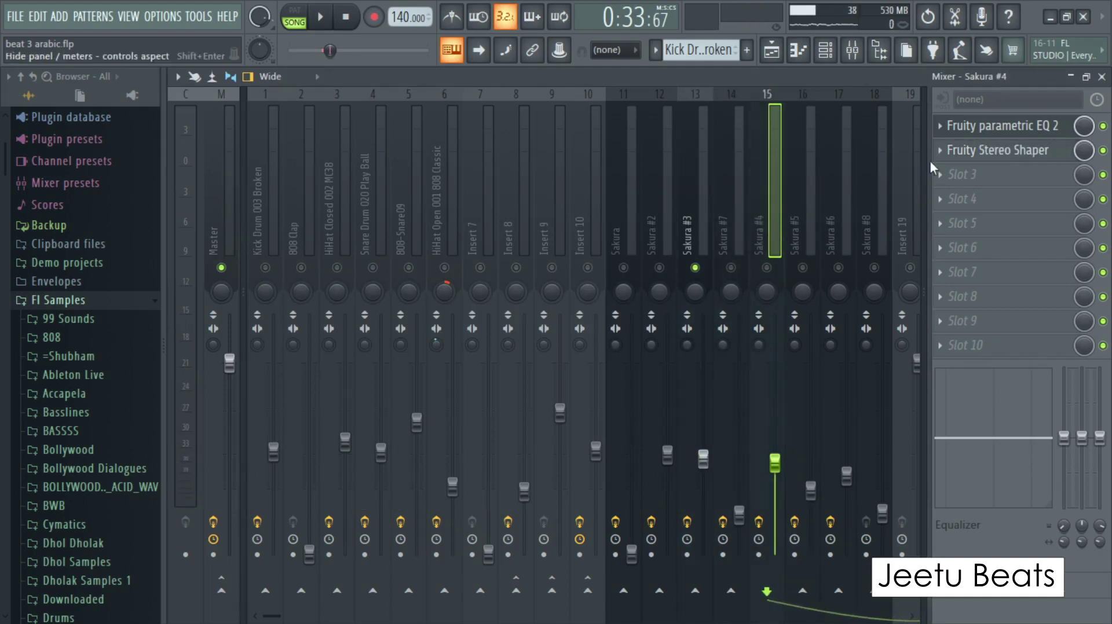
left_click(997, 150)
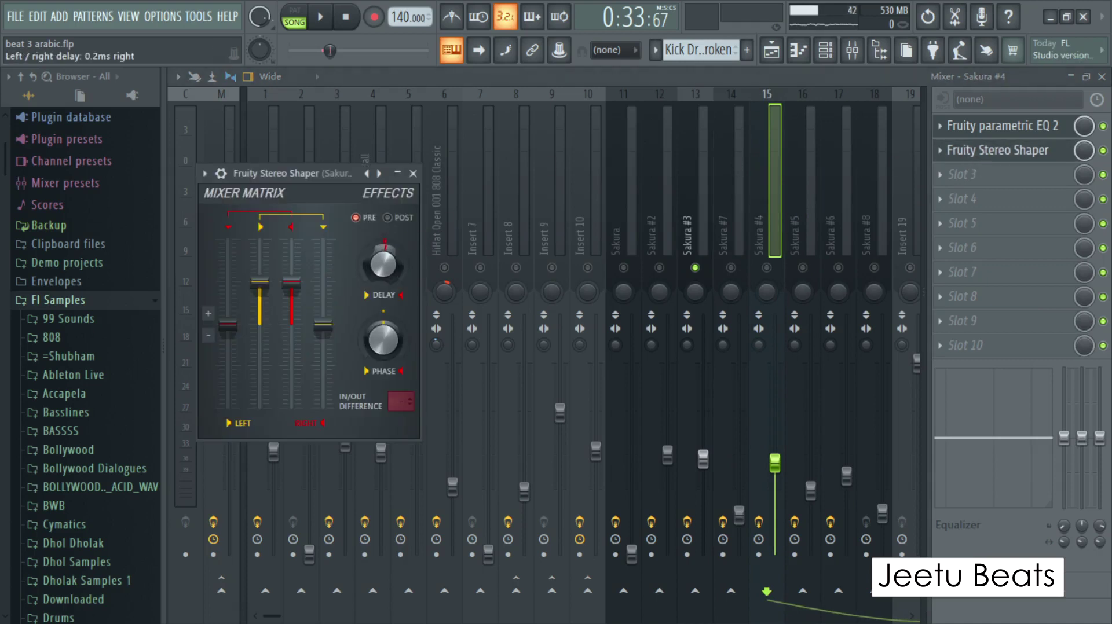
Unsolo the mixer so every track is active, and review the effects on Sakura #2 and Sakura
left_click(777, 205)
key("s")
key("s")
left_click(667, 228)
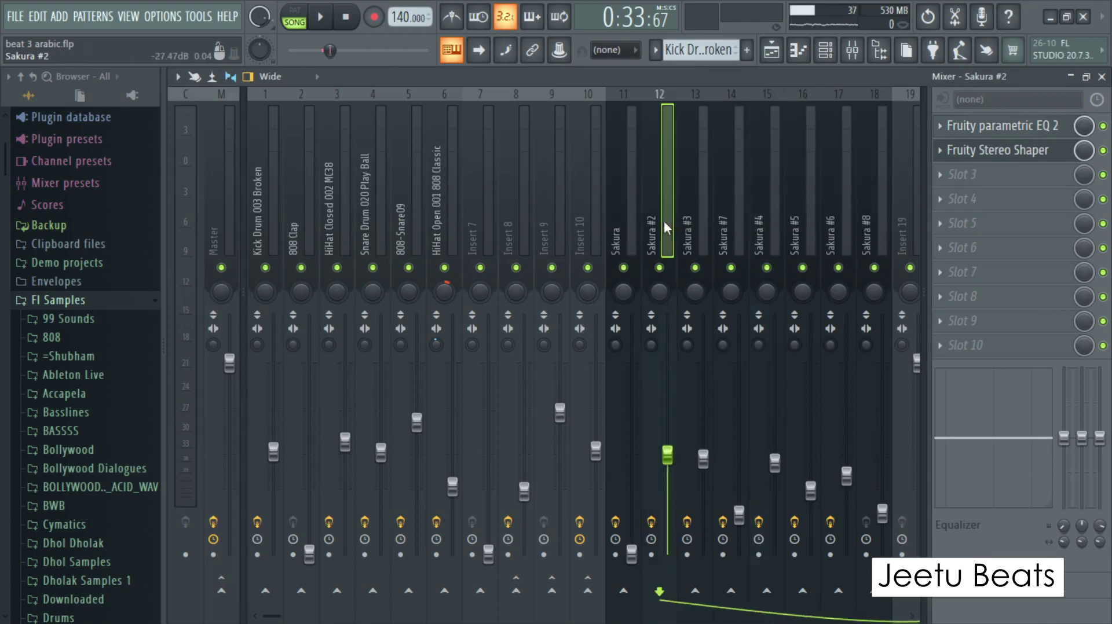
left_click(630, 212)
Clear the time selection starting at bar 17 in the playlist and unsolo Track 8 so all tracks are active
left_click(770, 51)
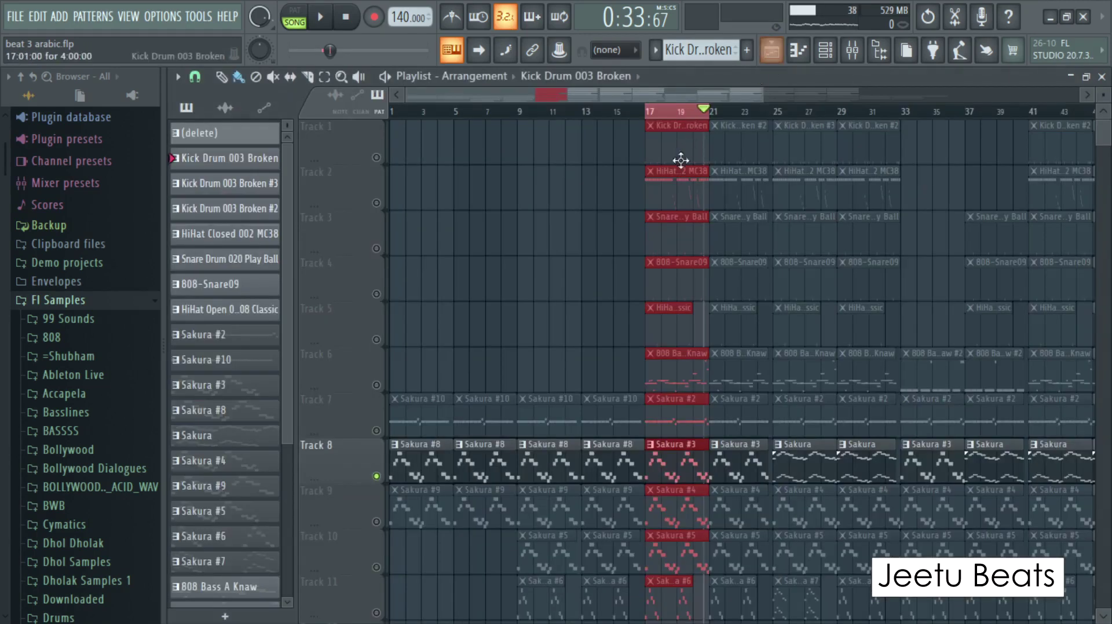
left_click(672, 112)
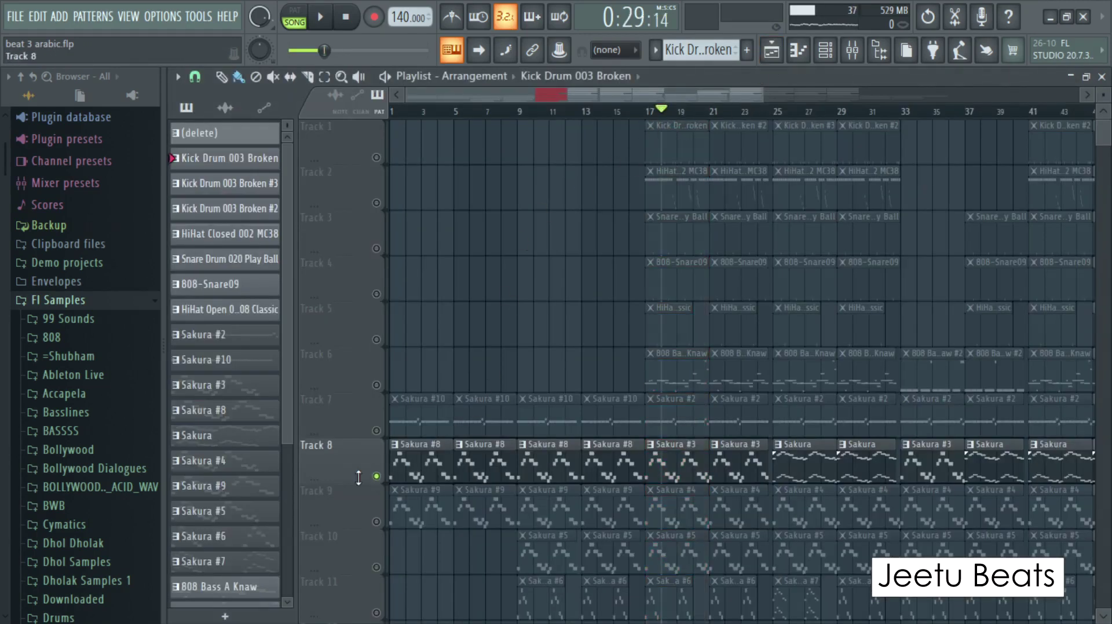
right_click(376, 477)
right_click(376, 477)
right_click(376, 476)
Play the full beat from bar 17 and look over all playlist tracks down to Track 11
left_click(649, 112)
key("space")
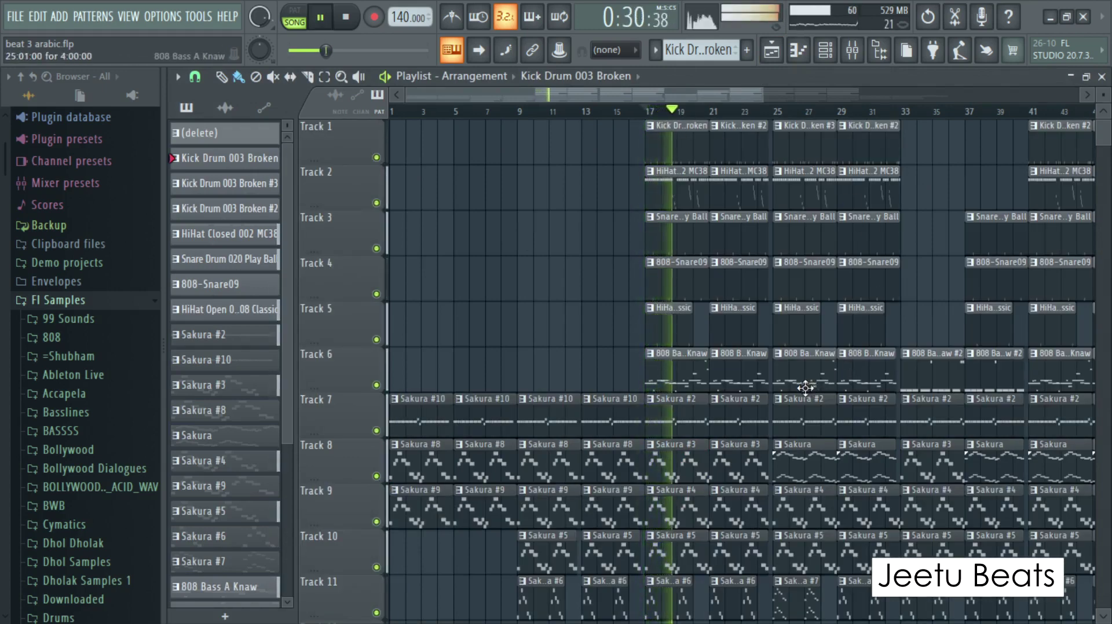
scroll(805, 388, "down", 2)
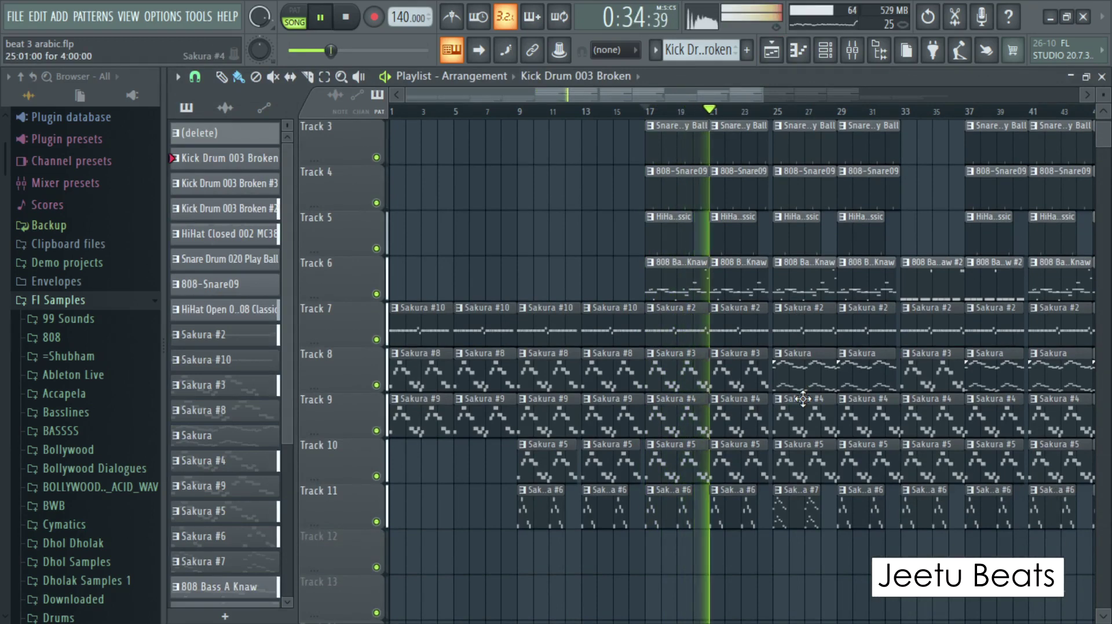
scroll(803, 399, "up", 2)
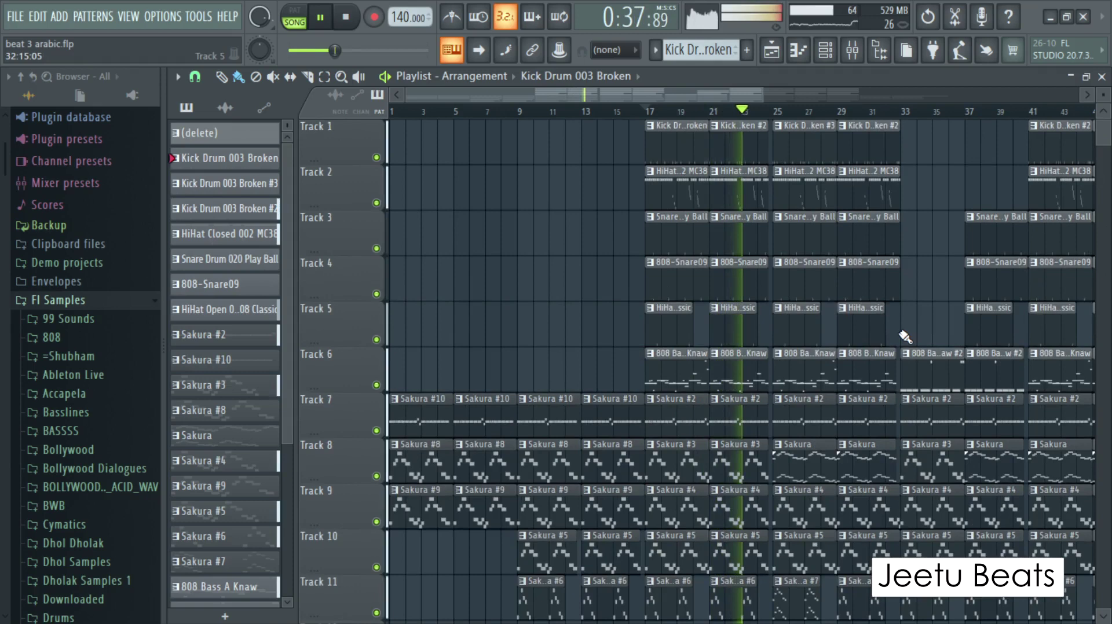
key("space")
Bypass Soundgoodizer, VEQ4 Stereo and IMPusher Stereo on the Master track, and re-enable only Soundgoodizer while the beat plays
left_click(854, 50)
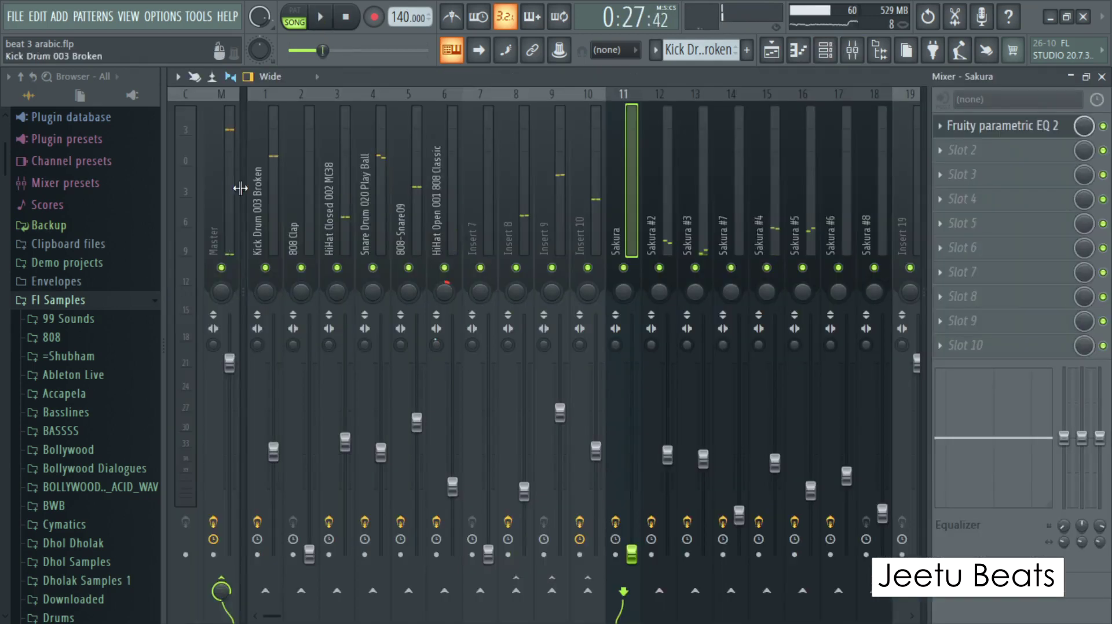
left_click(224, 176)
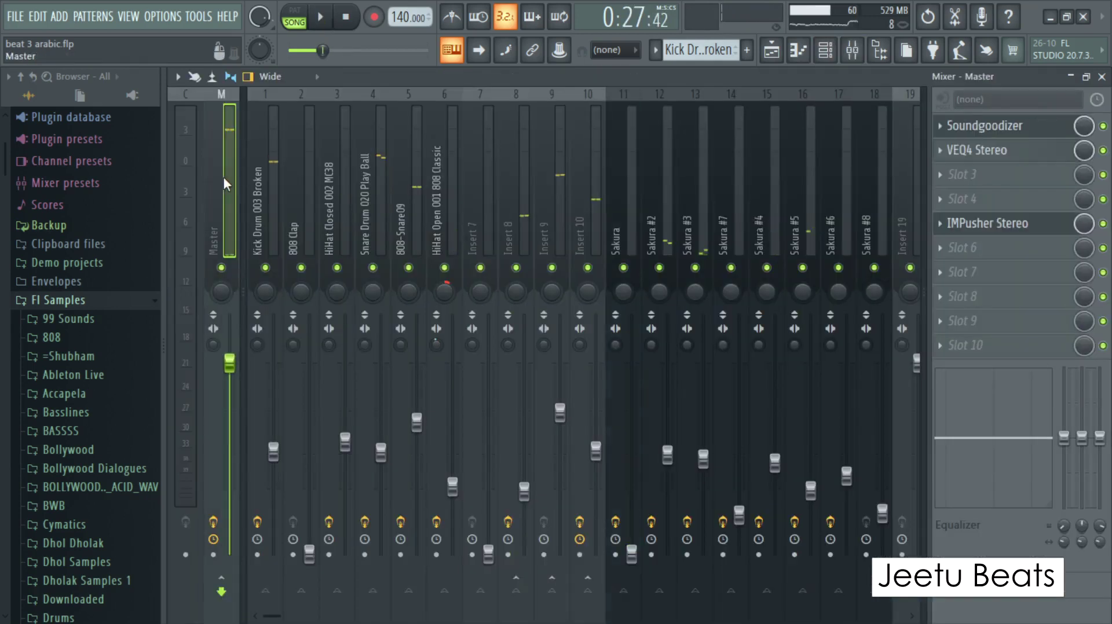
left_click(976, 128)
left_click(1103, 150)
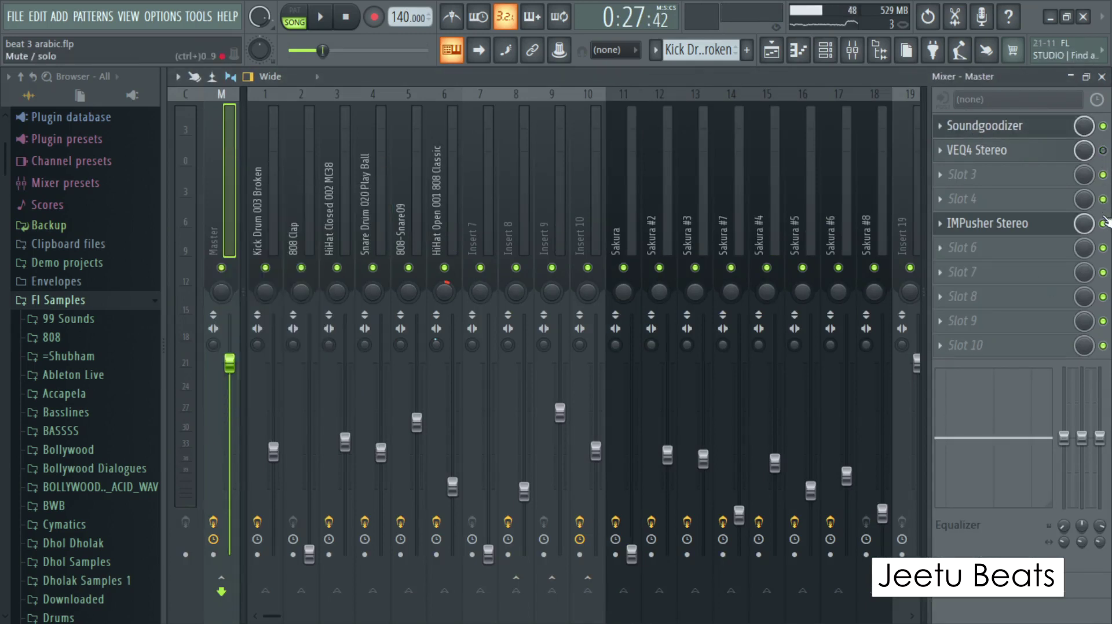
left_click(1104, 127)
key("space")
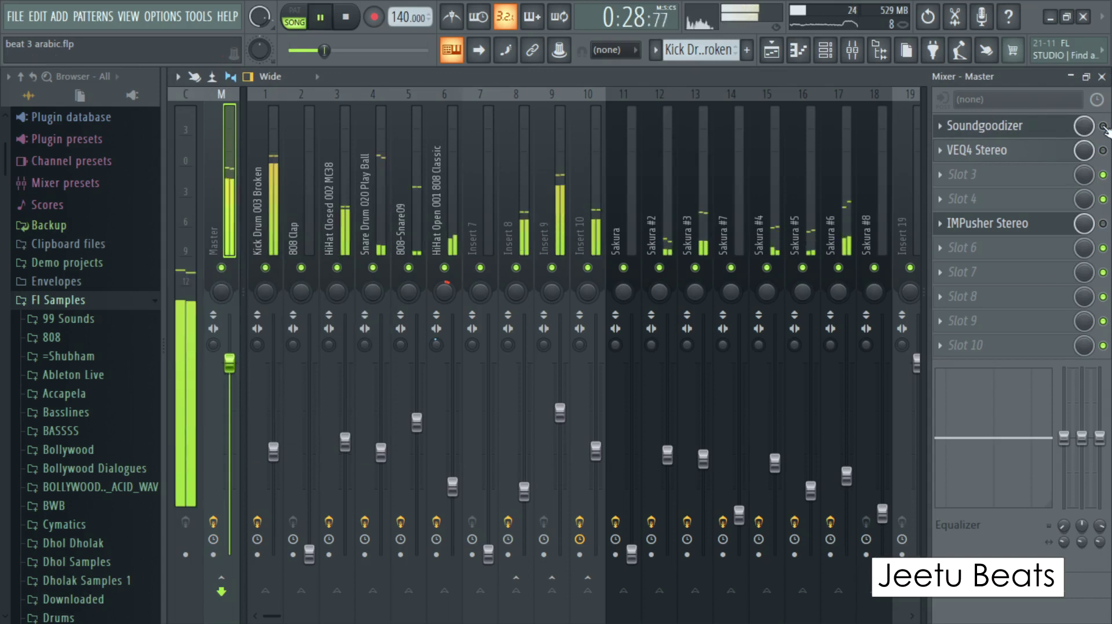
key("space")
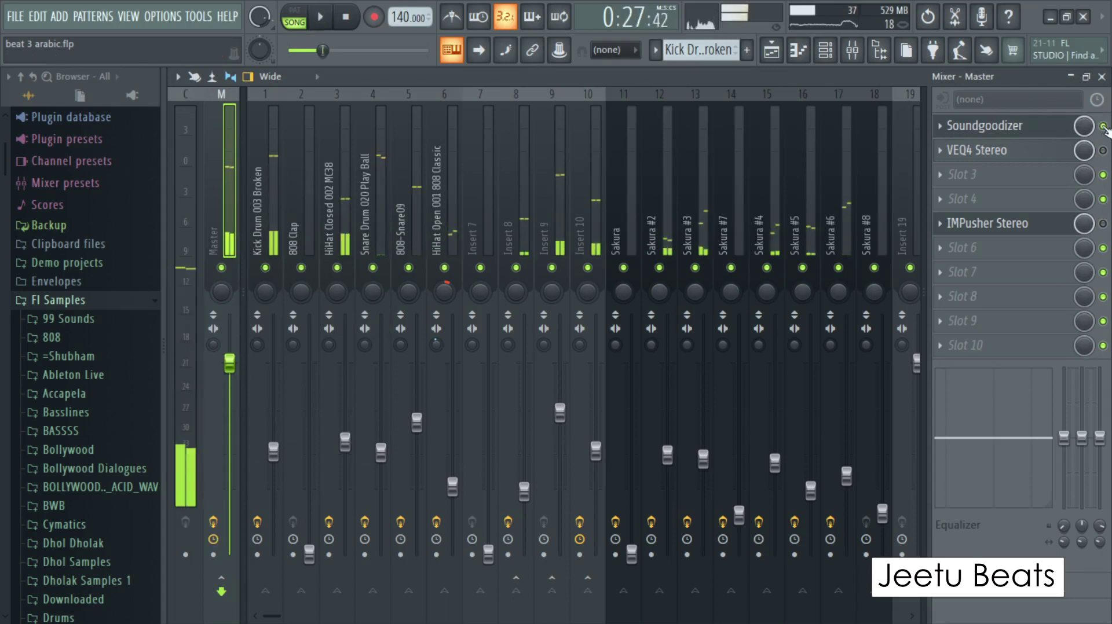
Open the Master's Soundgoodizer and VEQ4 Stereo to show their settings, and re-enable VEQ4 Stereo while the beat plays
left_click(1046, 135)
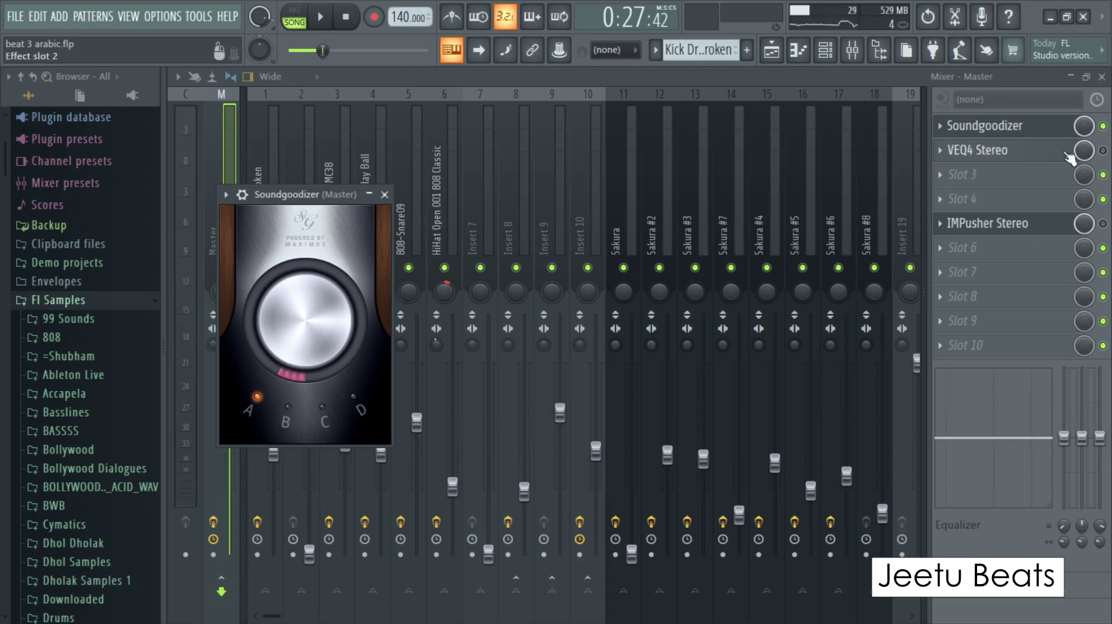
left_click(1028, 152)
left_click_drag(620, 236, 534, 185)
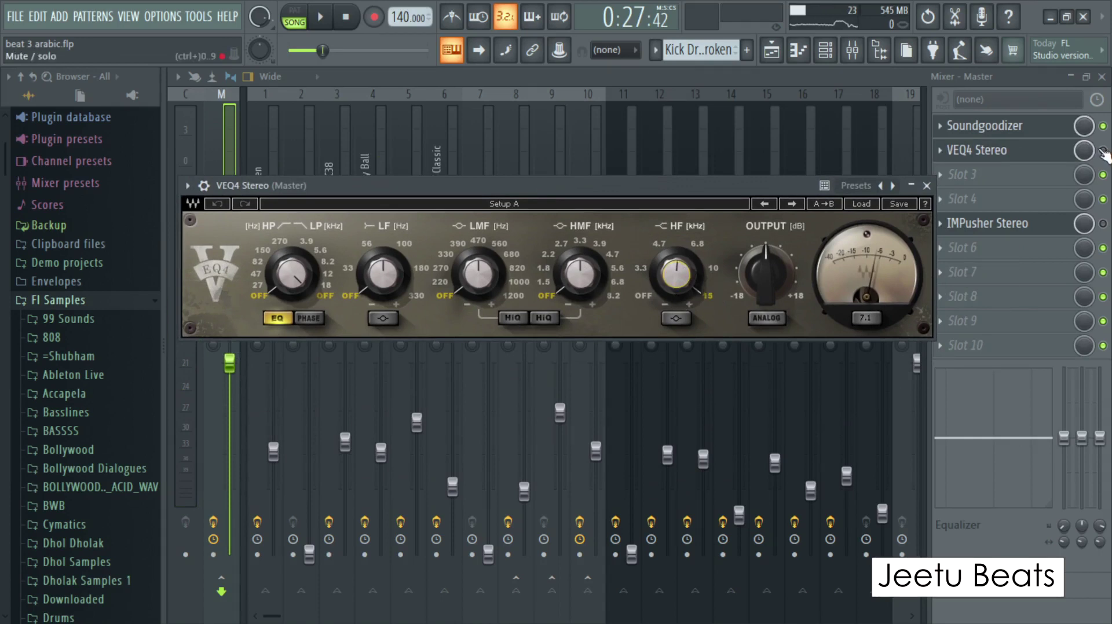
key("space")
key("Escape")
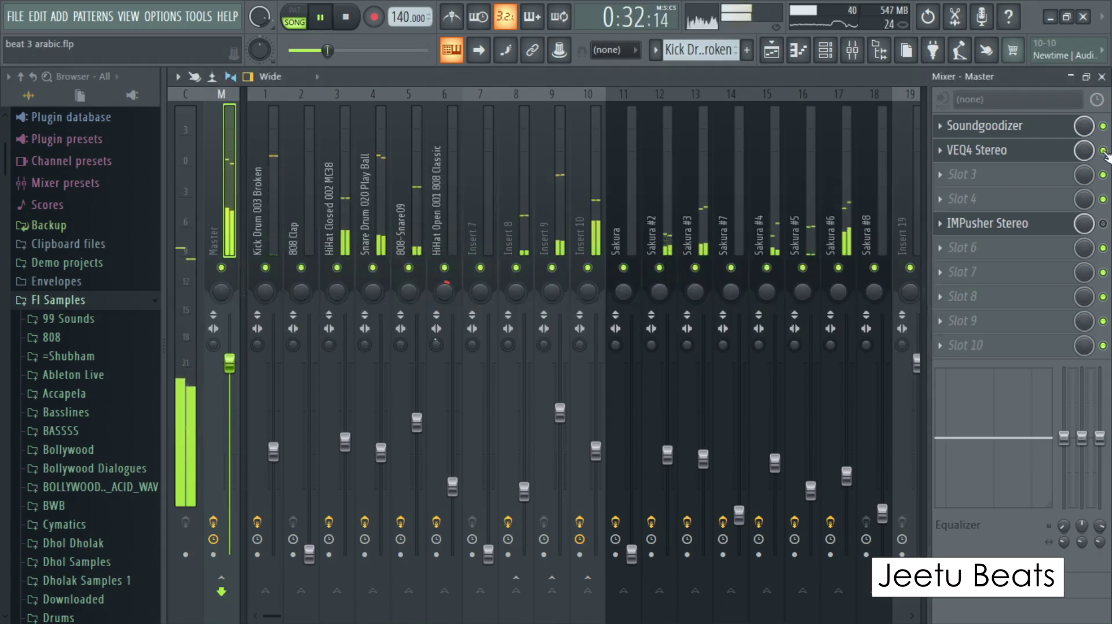
key("space")
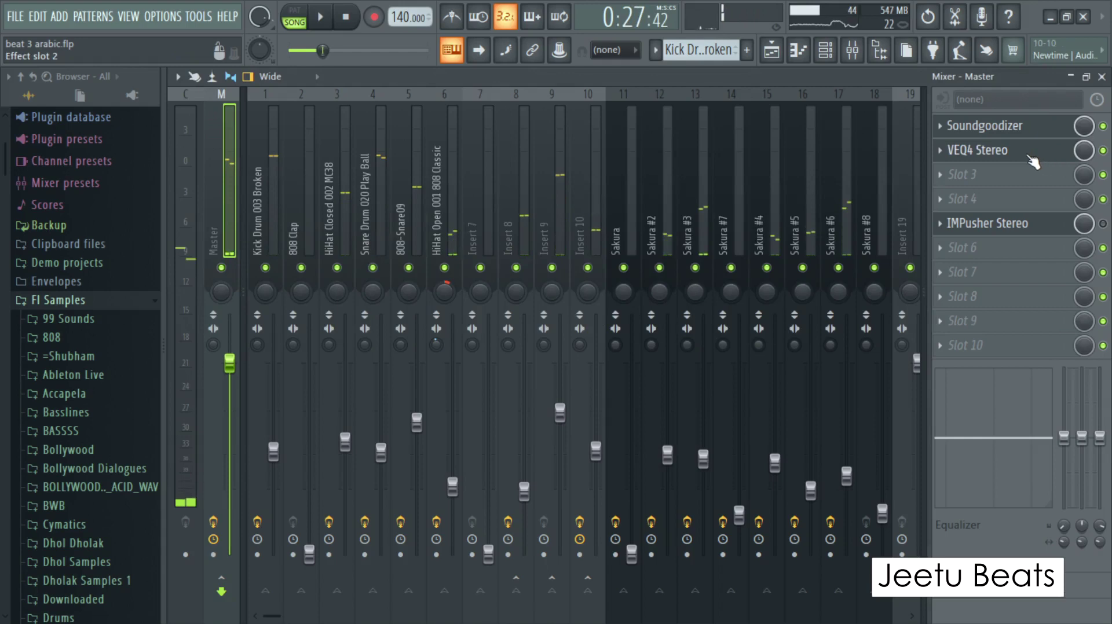
Show the Master's VEQ4 Stereo again and load the Punchy Master preset in IMPusher Stereo
left_click(966, 156)
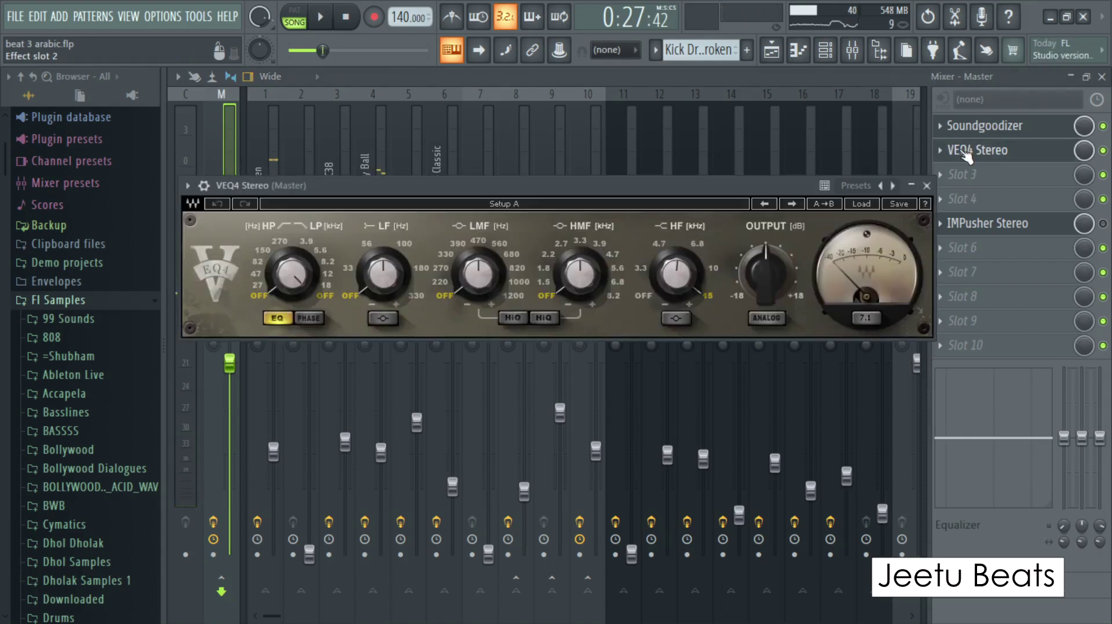
left_click(952, 224)
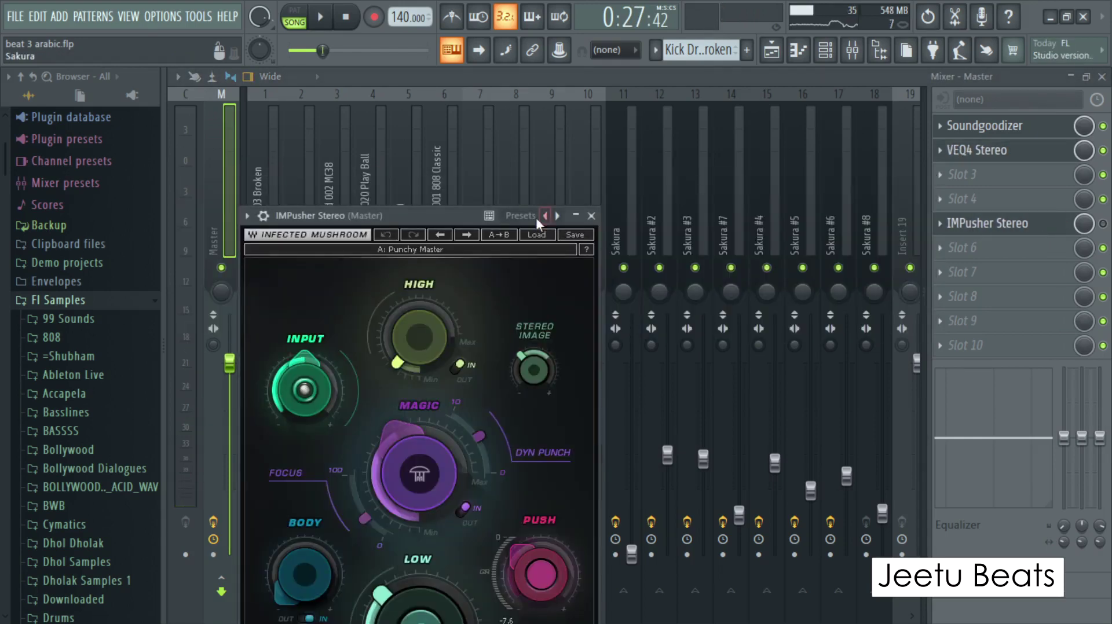
left_click(535, 235)
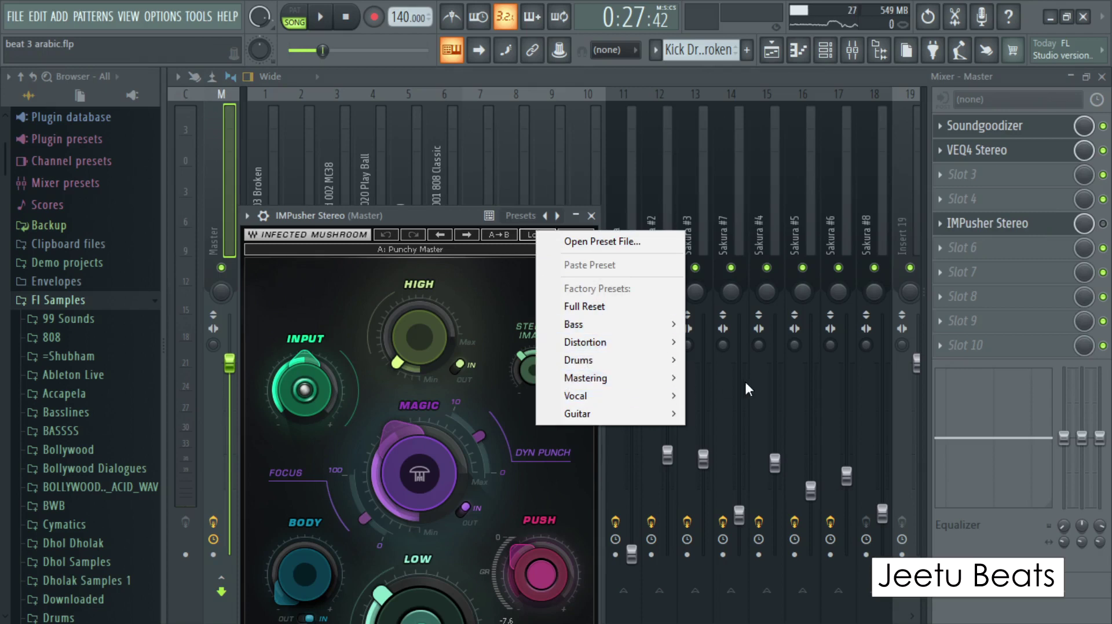
mouse_move(684, 385)
left_click(712, 551)
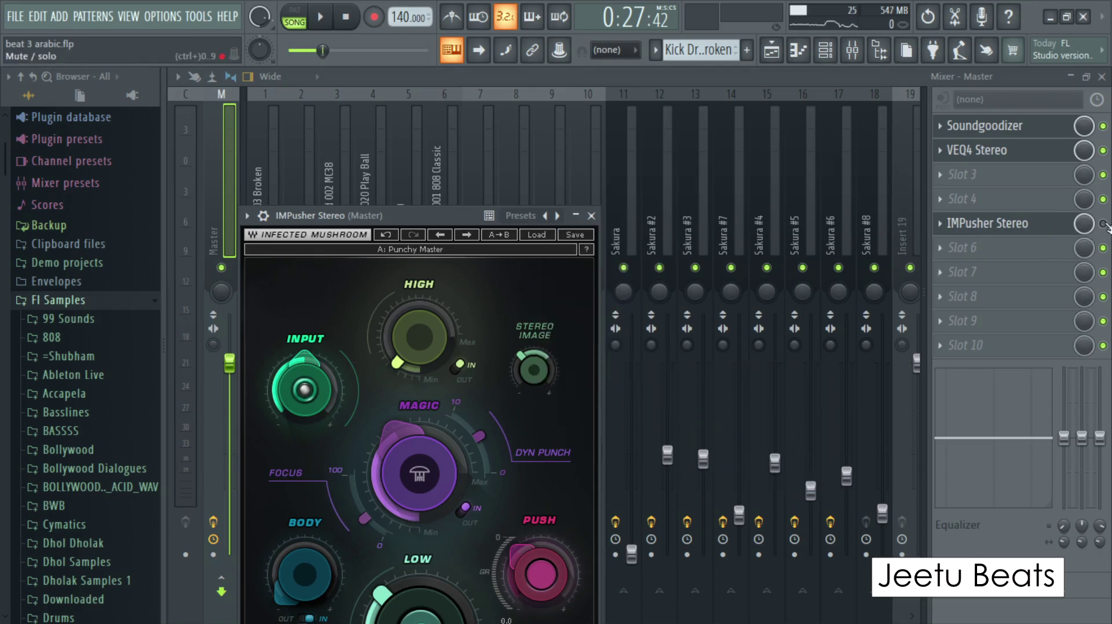
Re-enable IMPusher Stereo on the Master track and play the beat through the full master chain
left_click(1104, 225)
key("space")
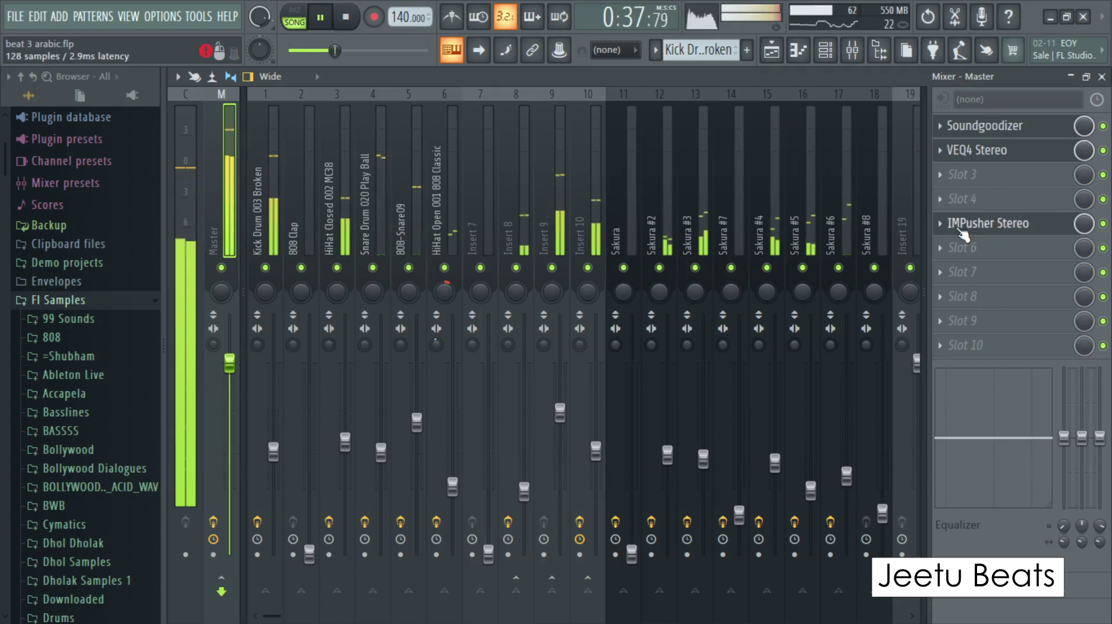
key("F5")
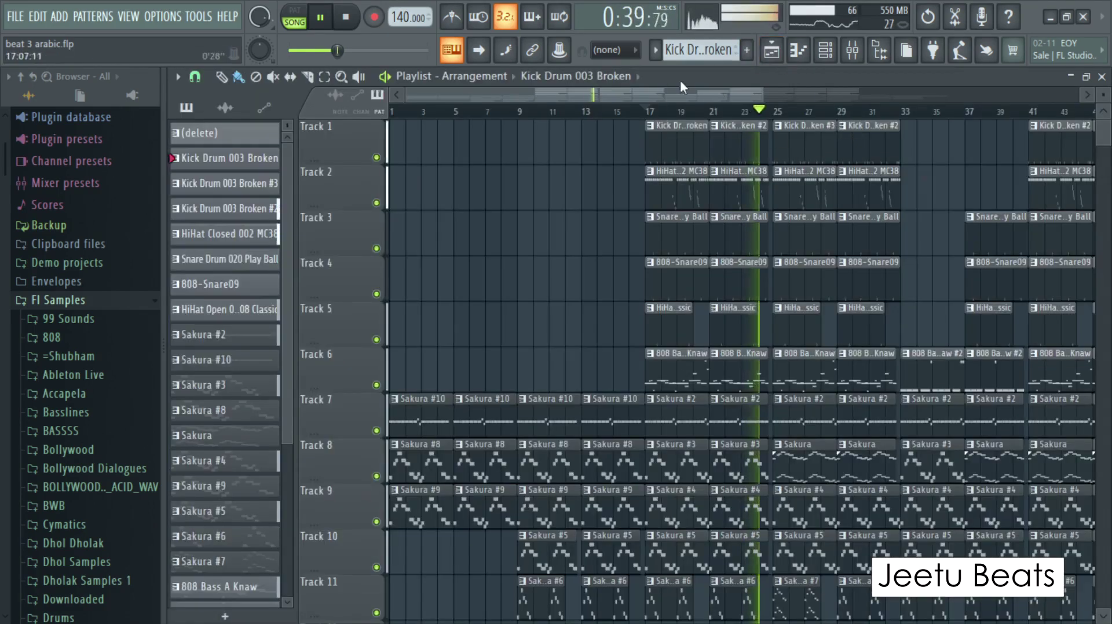
key("space")
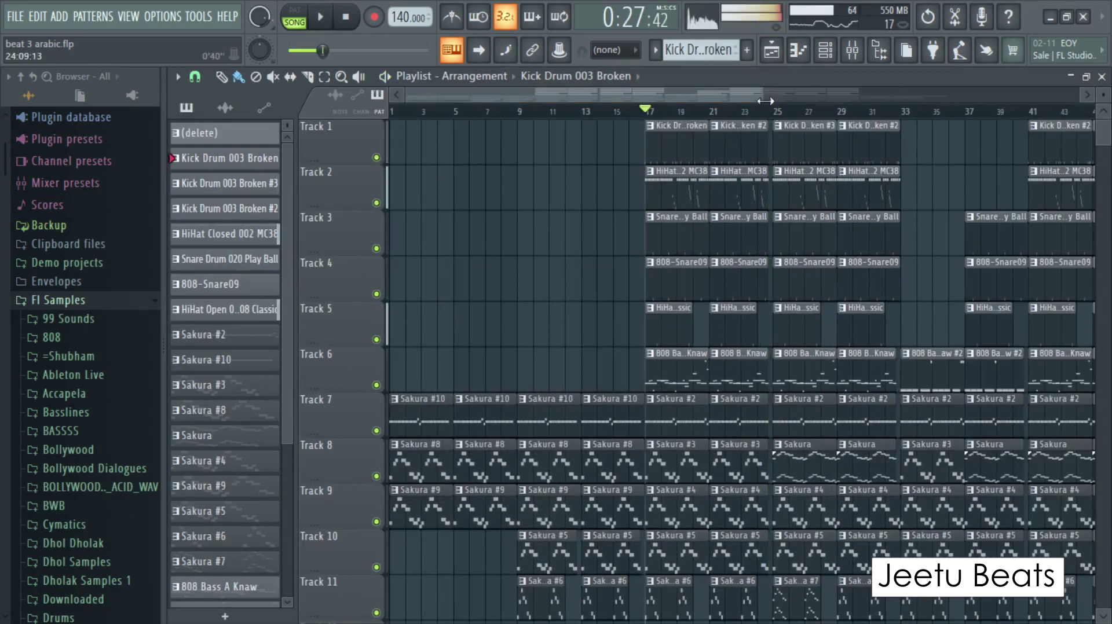
Fit the whole arrangement in the playlist and play the finished beat from bar 1
scroll(792, 261, "down", 3)
scroll(794, 279, "down", 2)
scroll(794, 279, "down", 4)
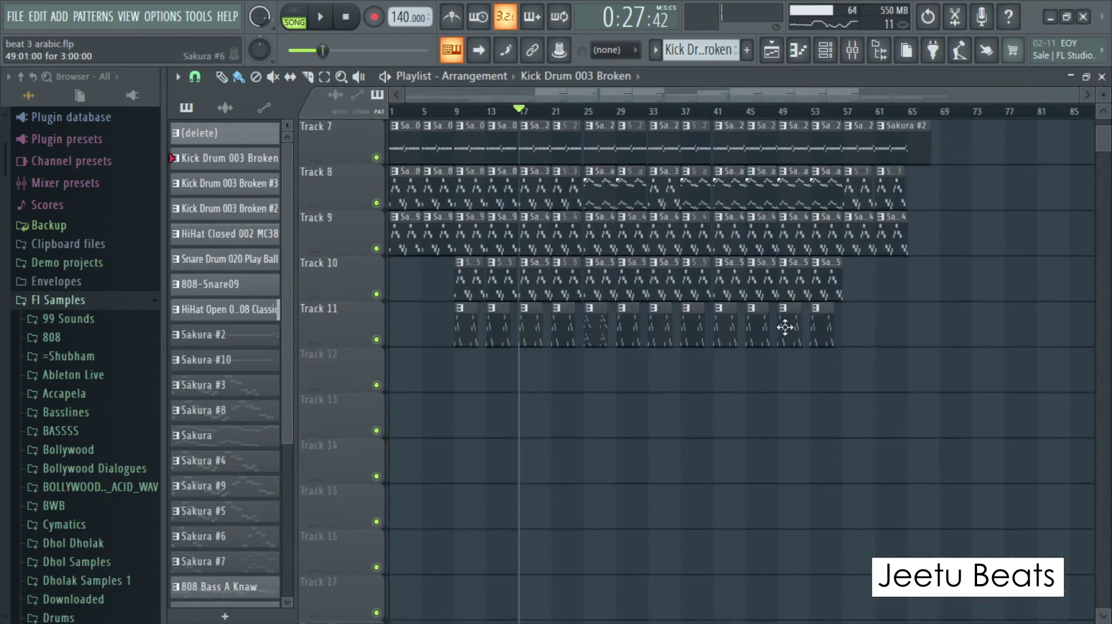
scroll(785, 325, "up", 6)
left_click_drag(1077, 94, 931, 95)
left_click(406, 111)
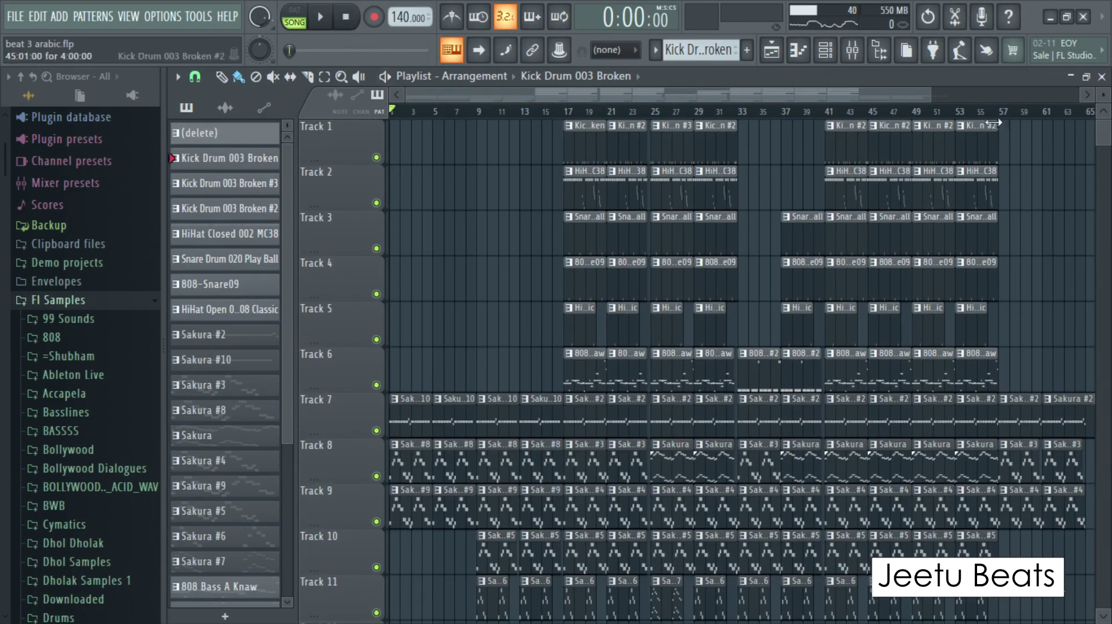
left_click_drag(929, 96, 1019, 98)
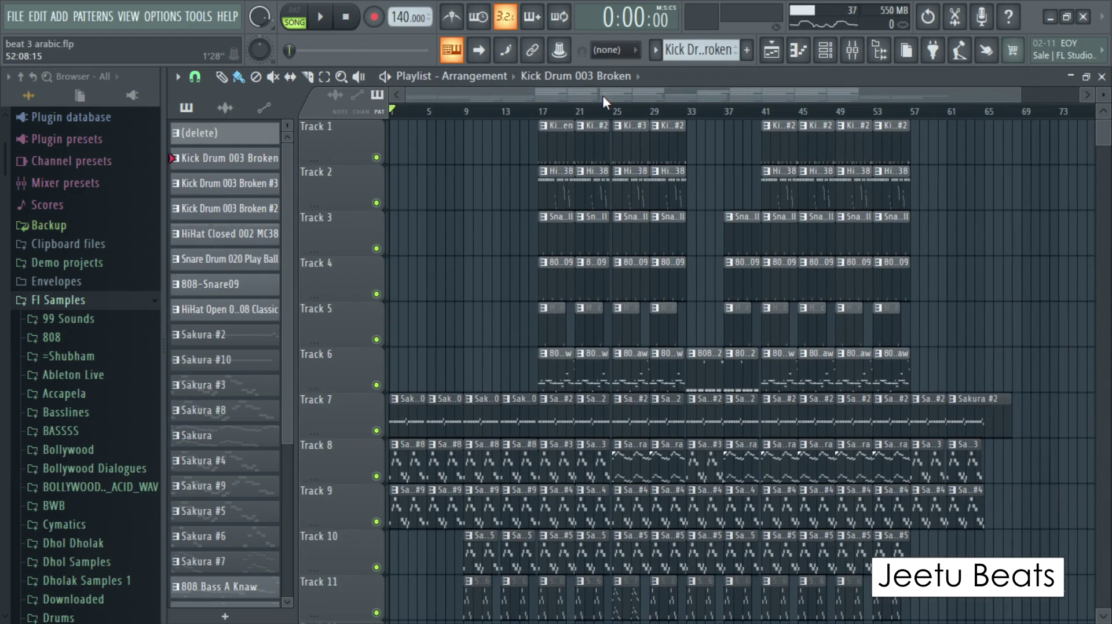
left_click(324, 19)
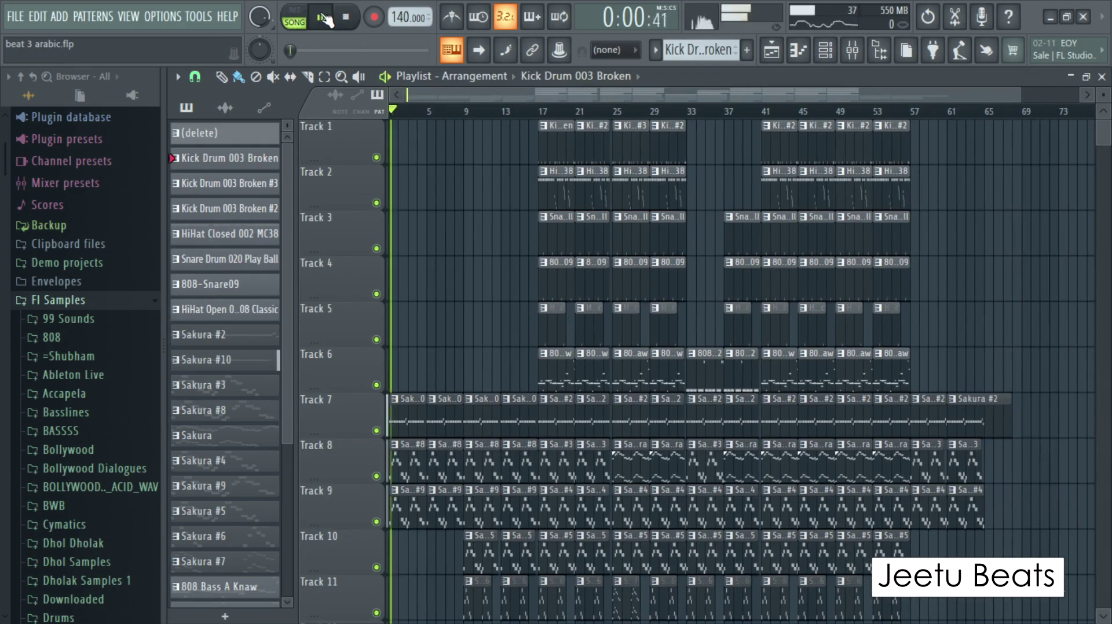